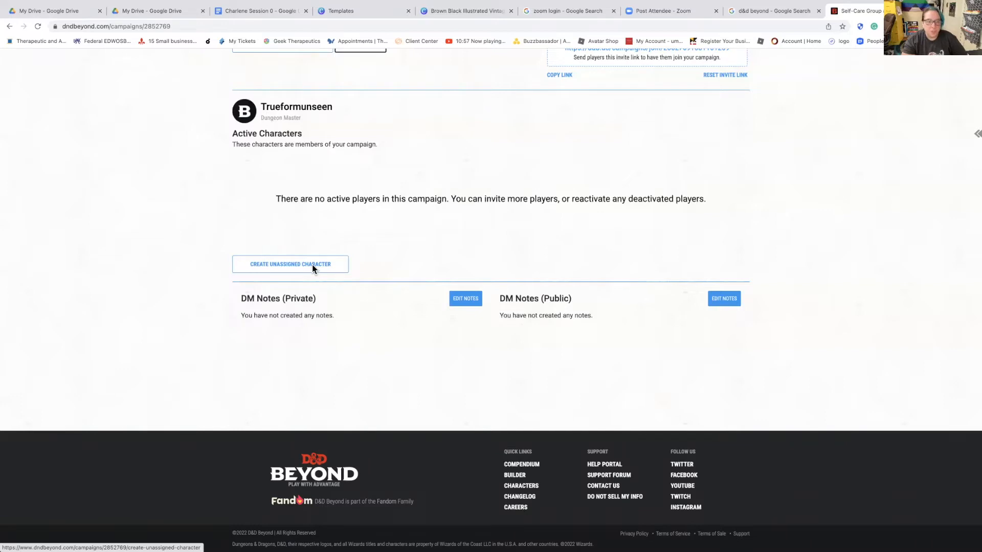
Create an unassigned character in the campaign and randomize its name until it is Frogar
click(313, 266)
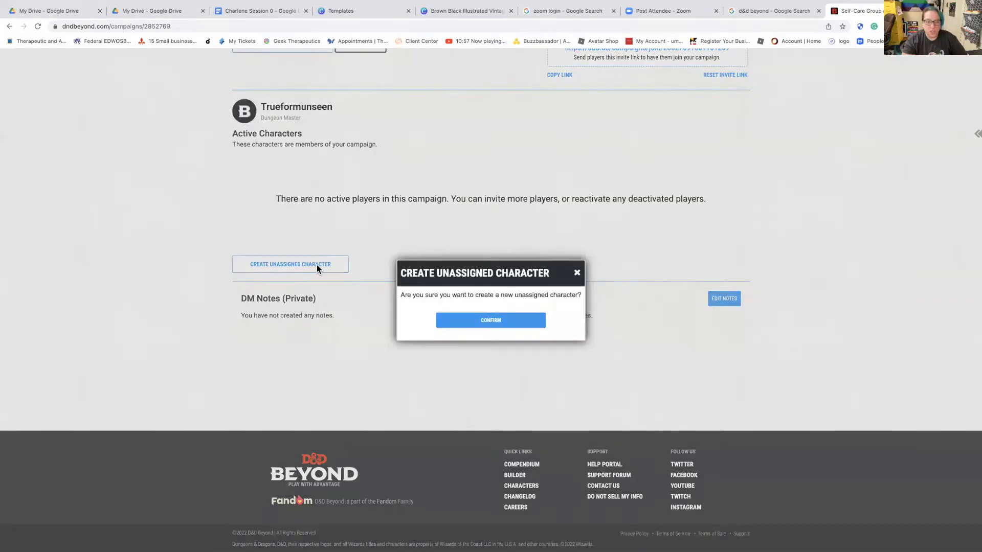
click(507, 328)
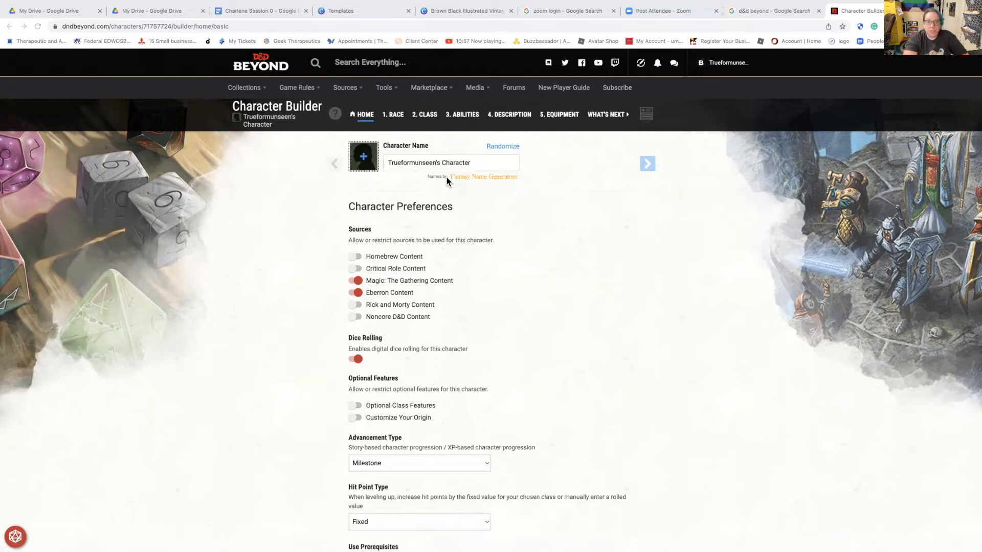
click(506, 147)
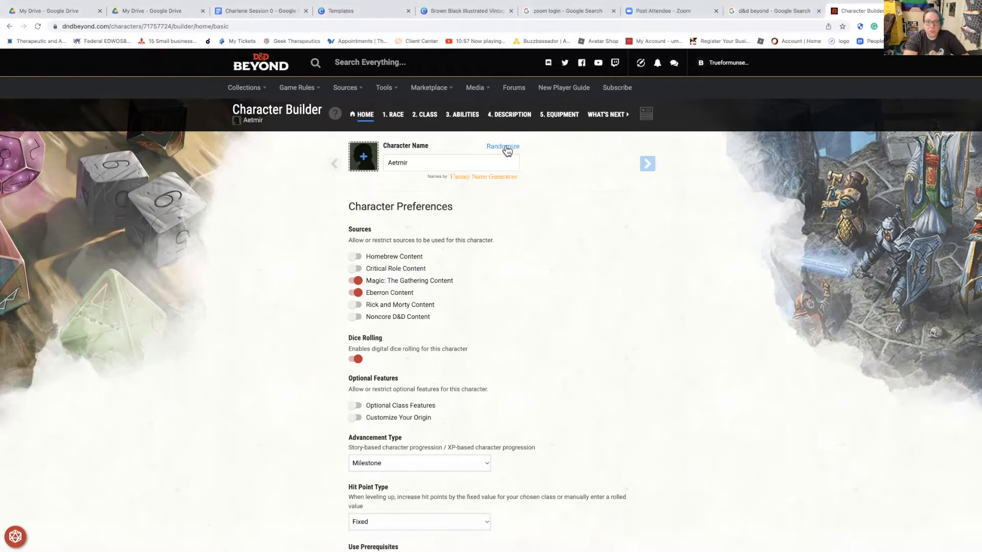
click(506, 148)
click(506, 149)
click(506, 148)
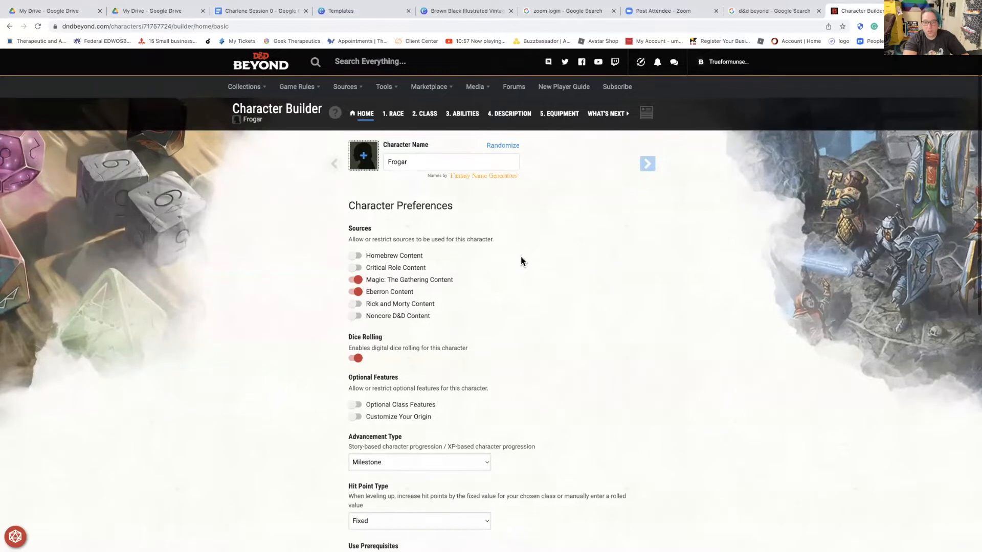
Review the character preferences, keep the default settings, and continue to the race selection
scroll(520, 260, down, 6)
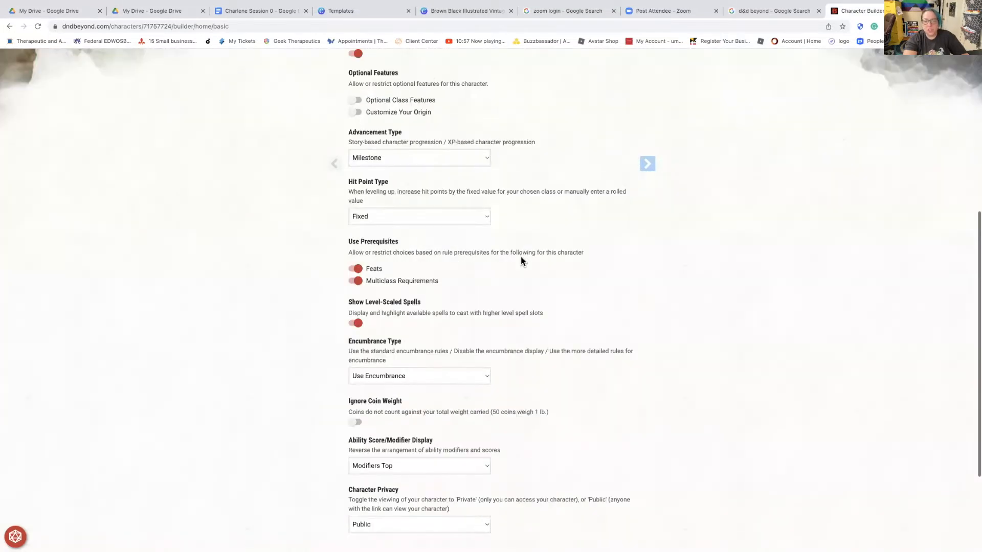
scroll(520, 256, down, 3)
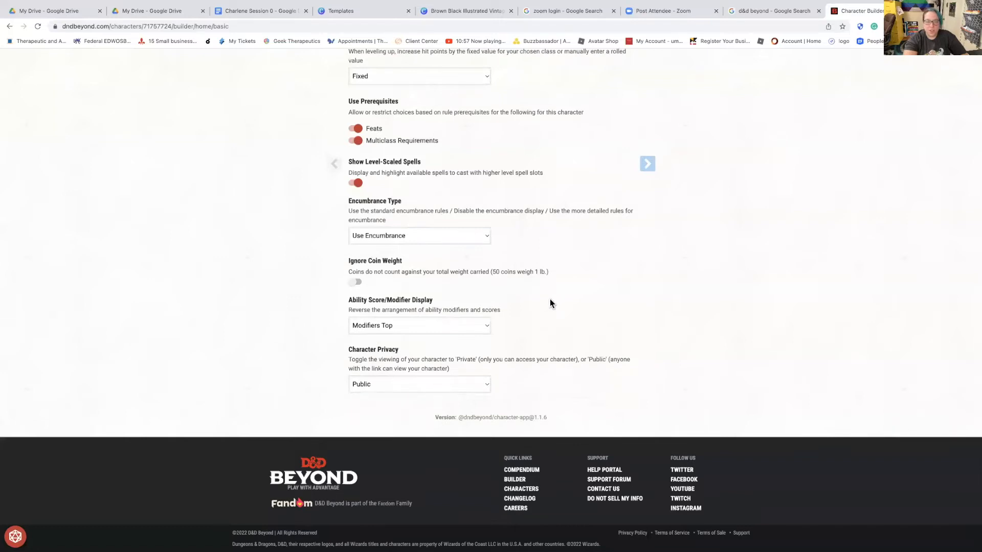
scroll(566, 262, up, 7)
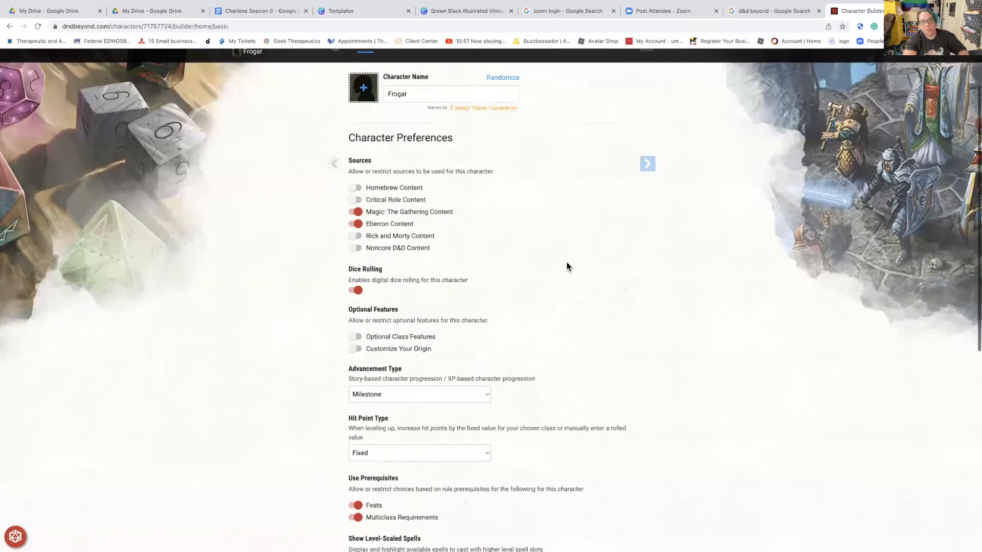
scroll(567, 263, up, 2)
click(640, 165)
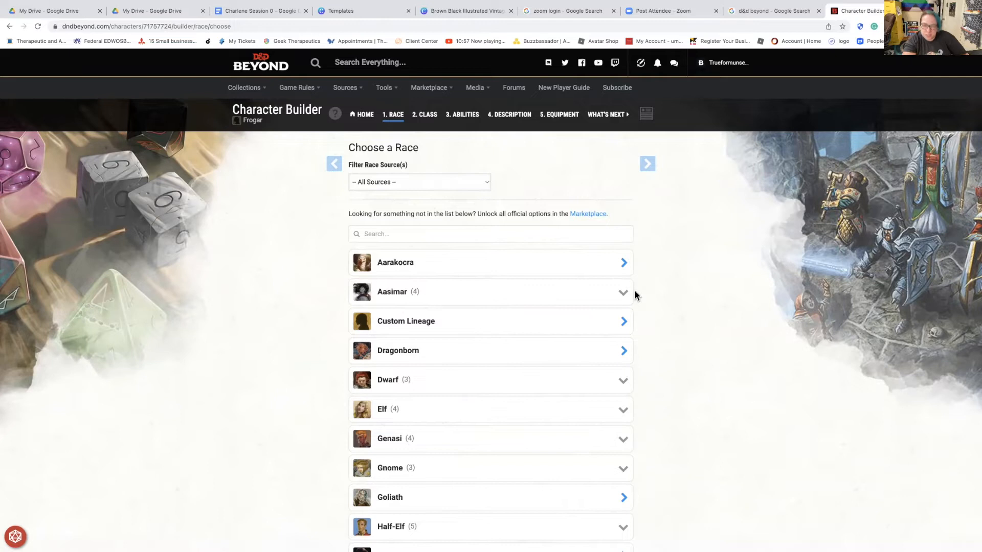
Browse the available races and examine the Dragonborn's ancestry, breath weapon and damage resistance traits without choosing it
scroll(668, 314, down, 1)
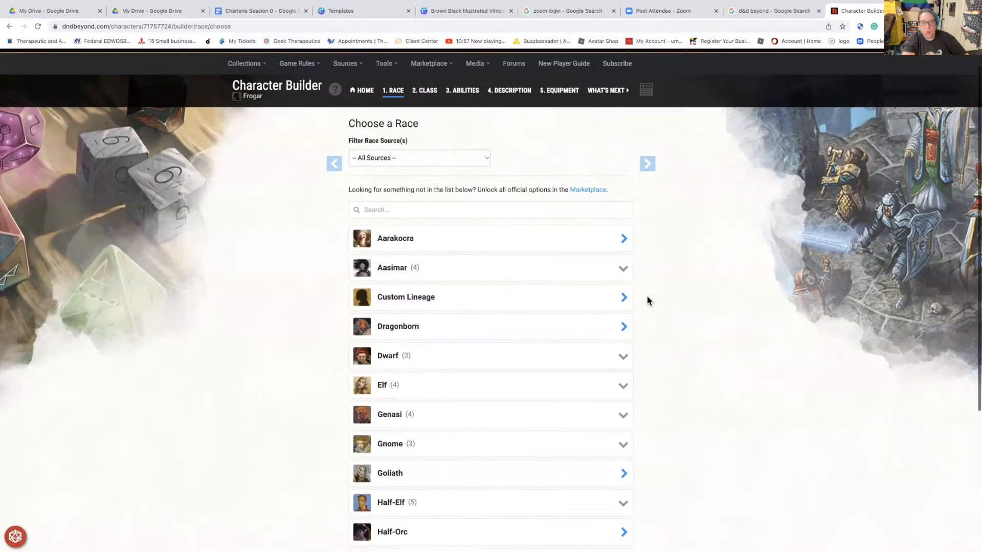
scroll(404, 174, down, 3)
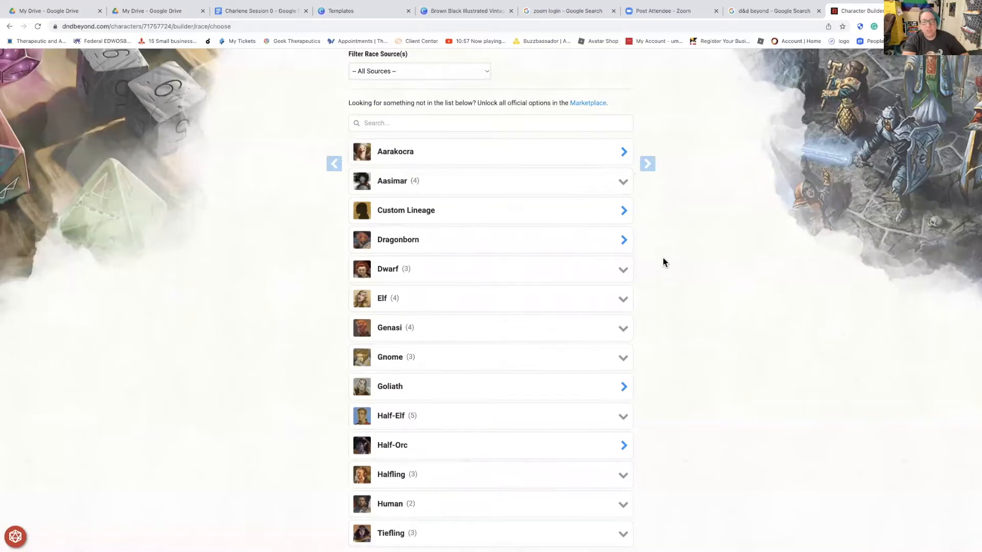
scroll(663, 260, down, 1)
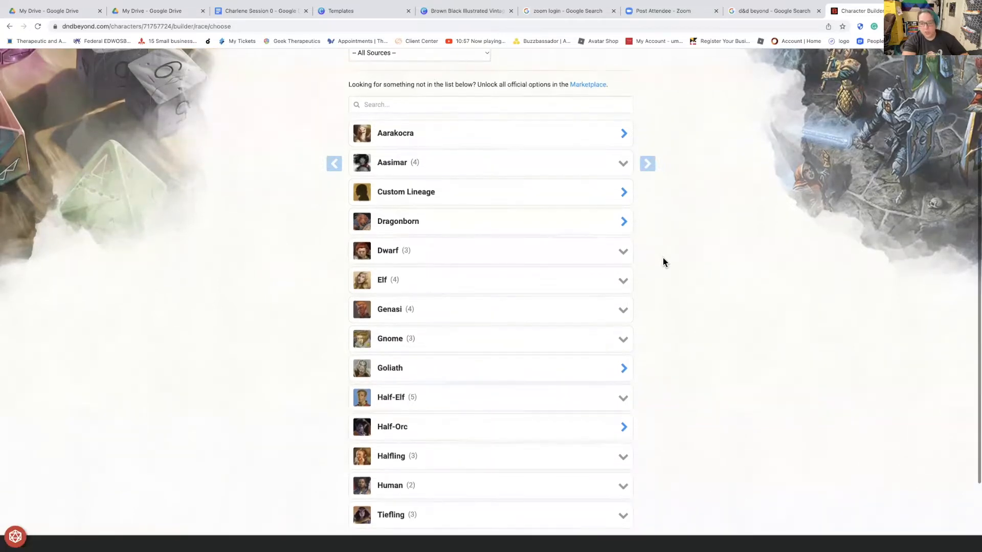
scroll(663, 258, down, 2)
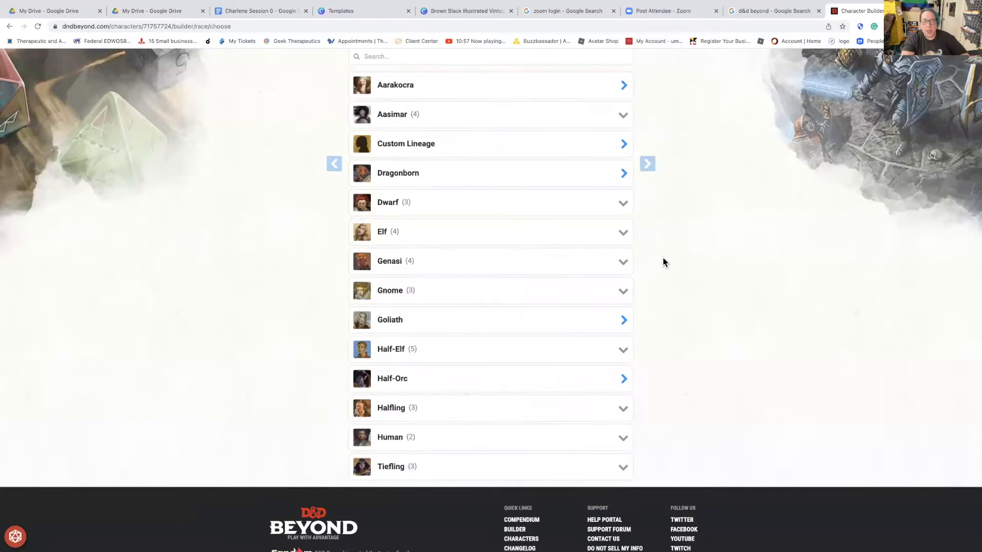
scroll(662, 262, up, 3)
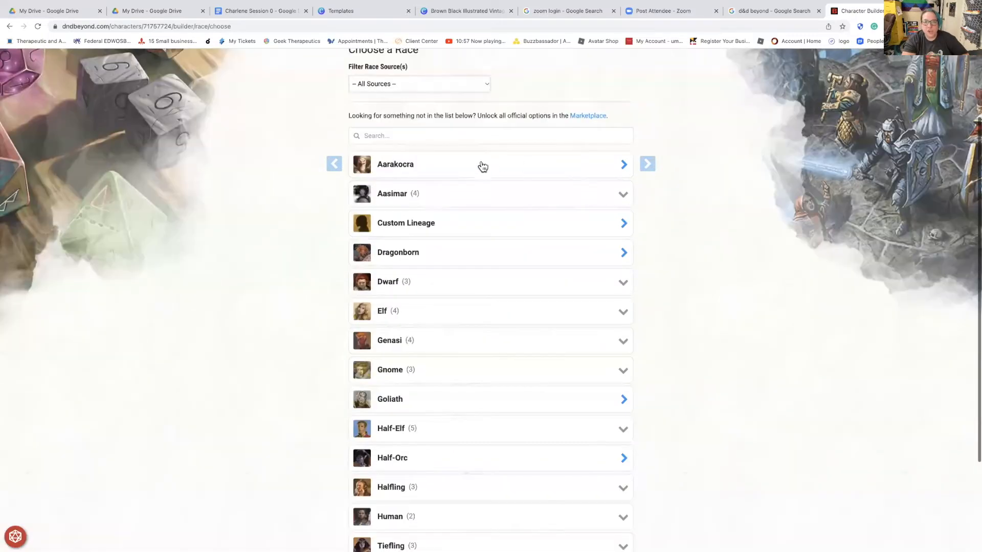
scroll(563, 249, down, 1)
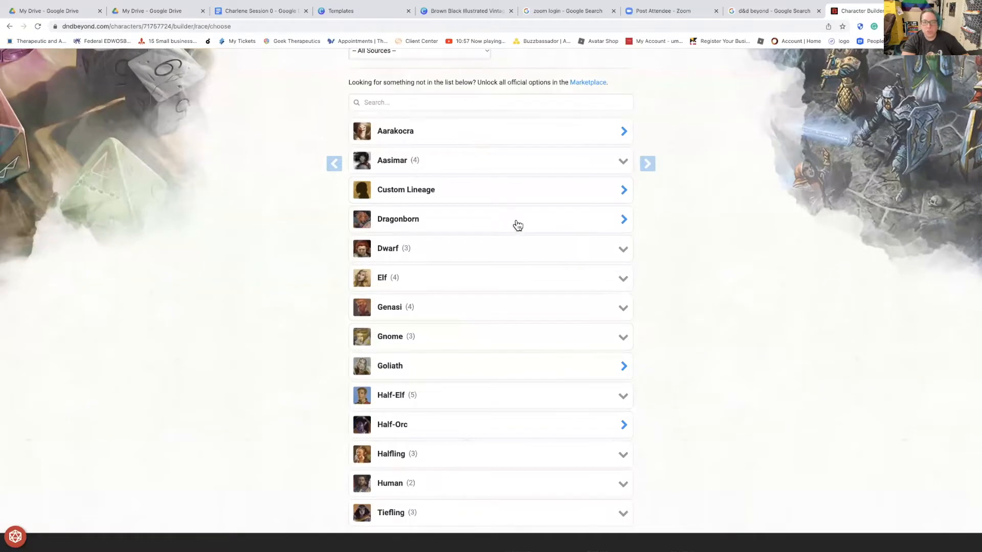
click(470, 226)
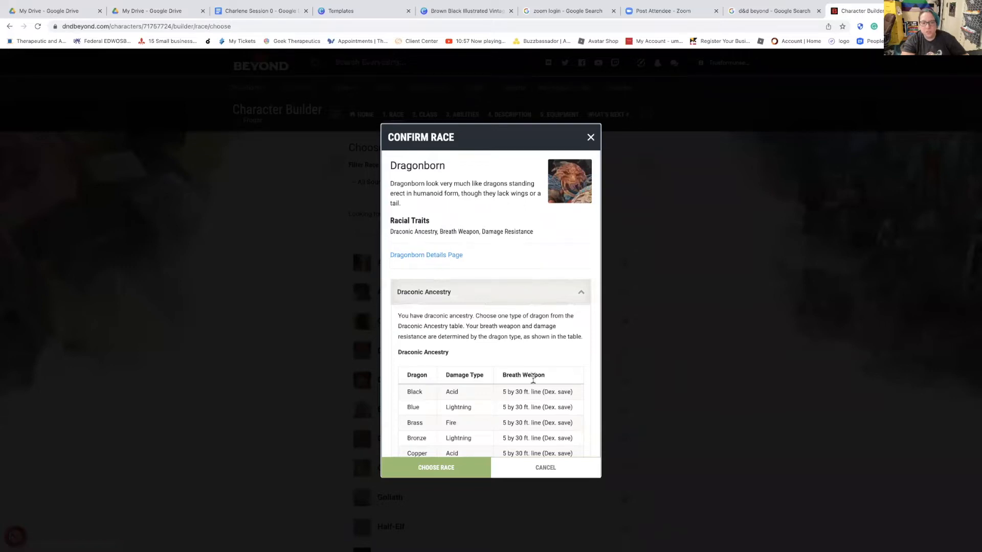
scroll(532, 377, down, 3)
scroll(532, 377, down, 3)
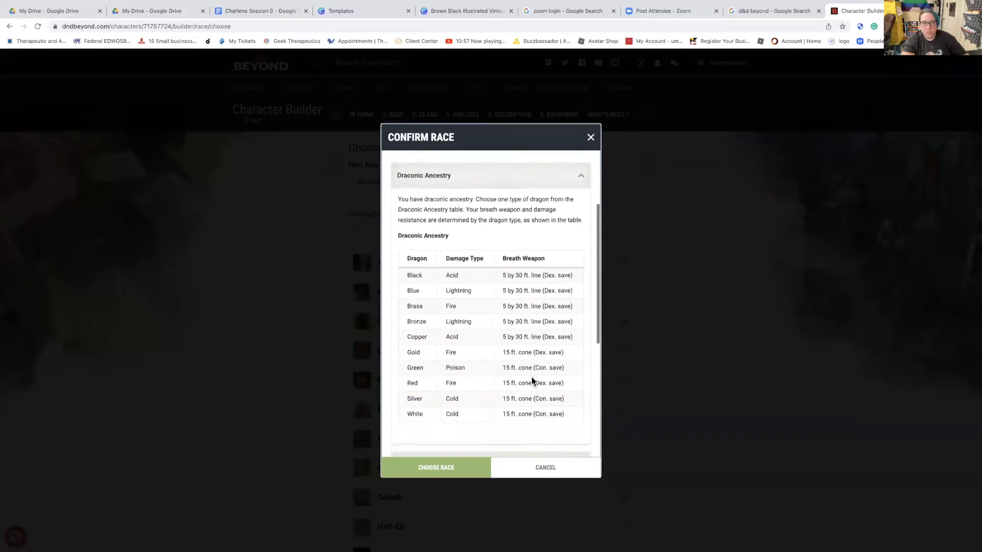
scroll(448, 358, down, 6)
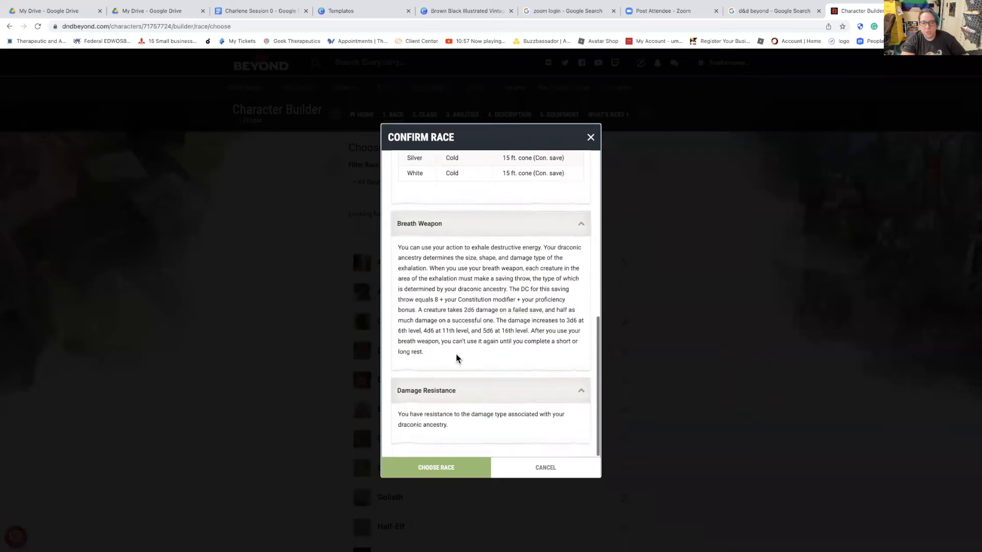
scroll(456, 356, up, 3)
scroll(456, 355, up, 9)
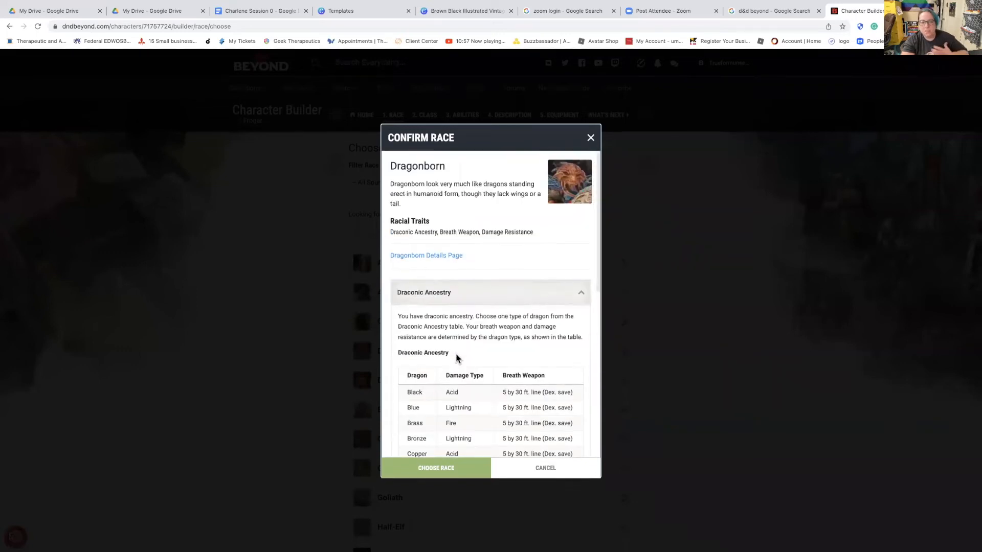
click(591, 139)
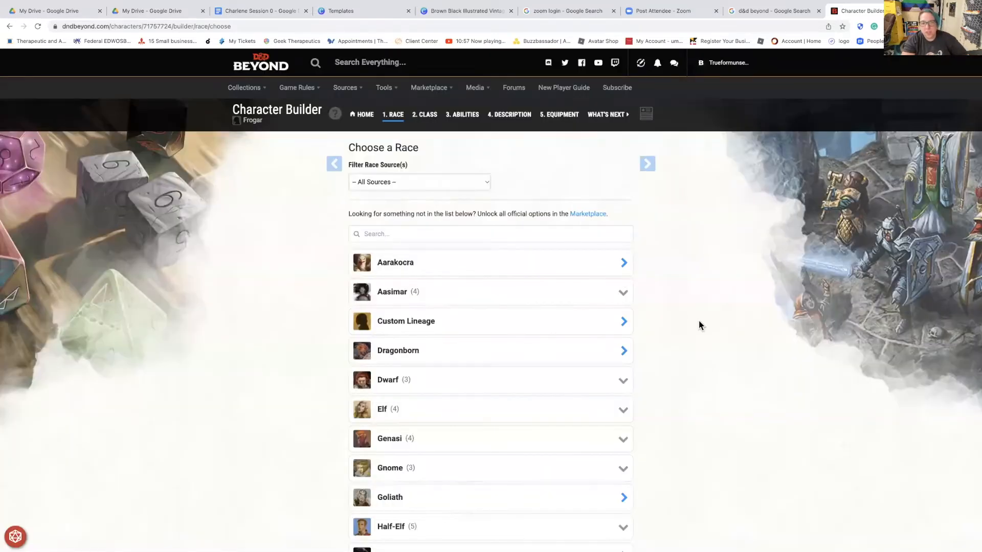
Look through the full list of races from Aarakocra to Tiefling for another option
scroll(698, 322, down, 1)
scroll(450, 322, down, 1)
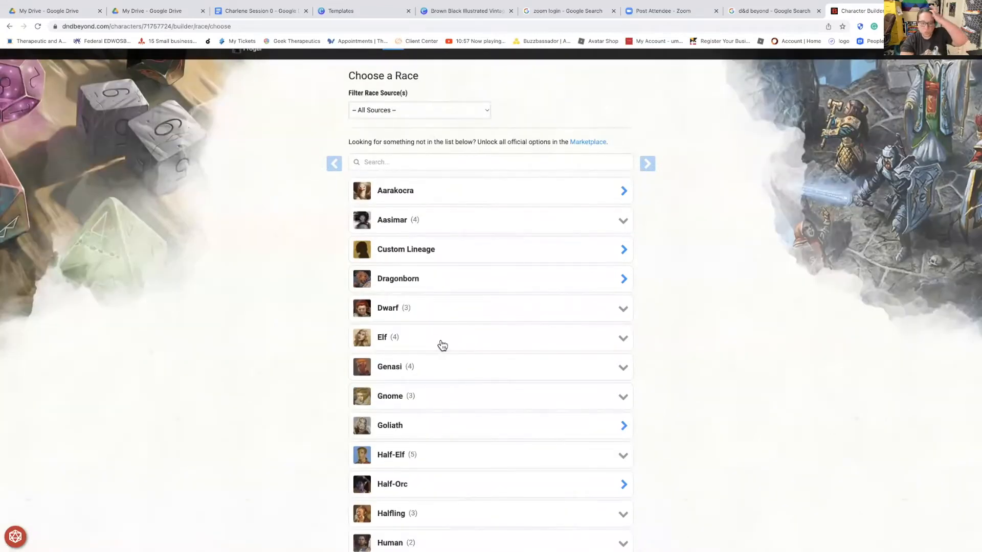
scroll(689, 382, down, 1)
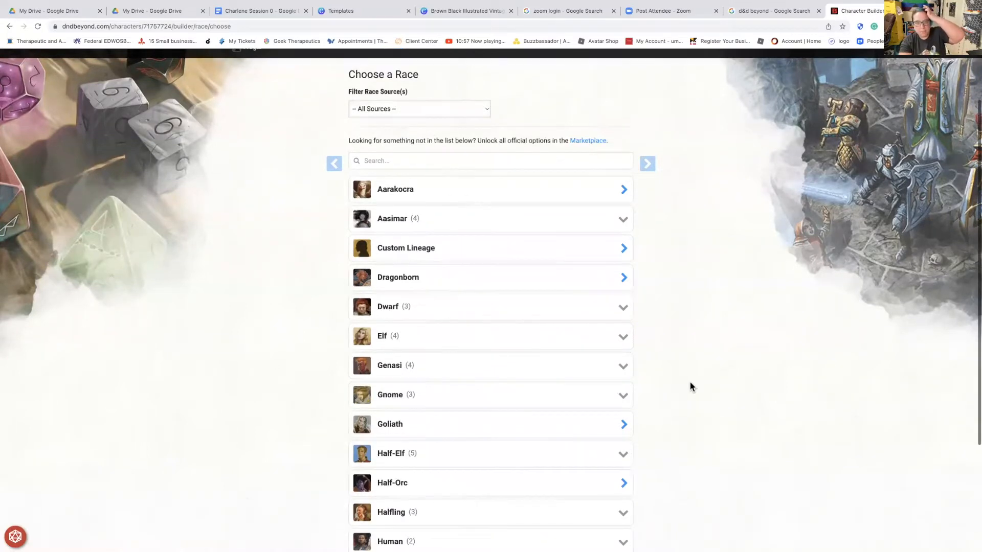
scroll(689, 382, down, 1)
scroll(689, 382, down, 3)
scroll(689, 382, down, 3)
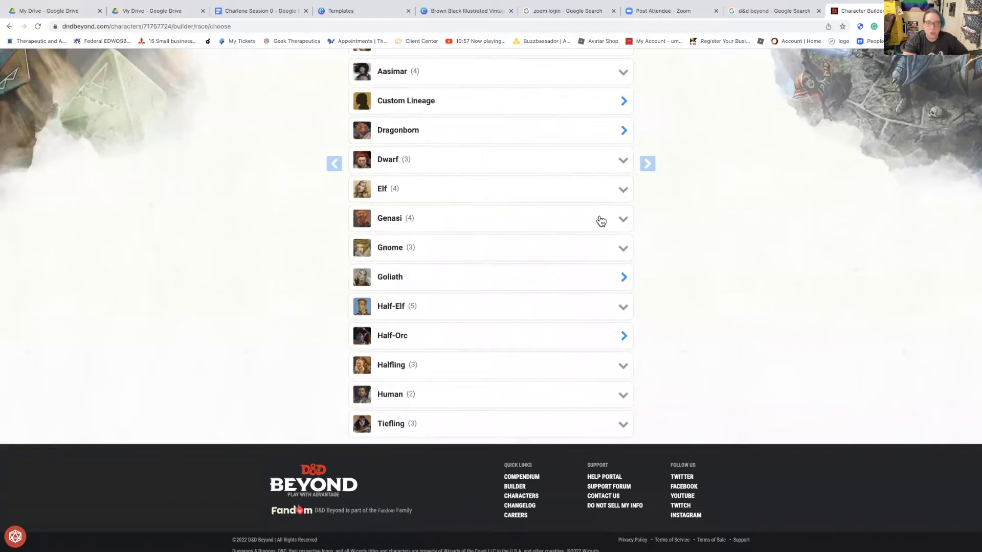
scroll(674, 235, up, 1)
scroll(480, 182, up, 3)
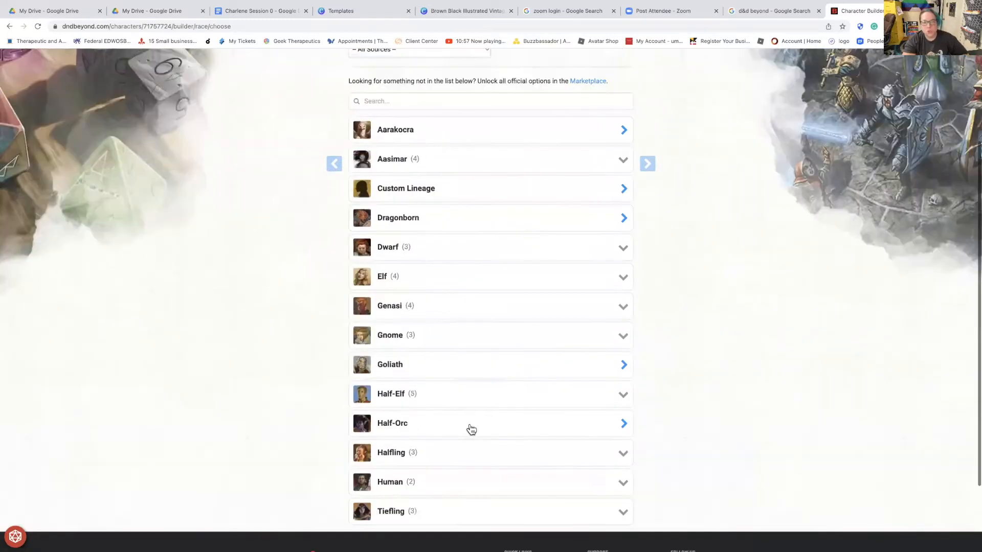
scroll(478, 390, up, 1)
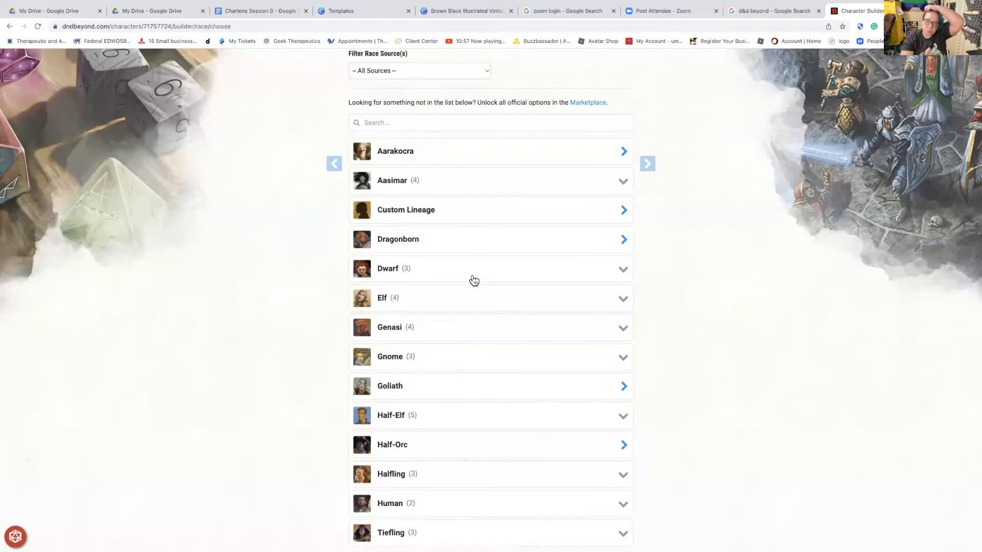
Review the racial traits of the Mountain Dwarf among the dwarf variants and choose it as the character's race
click(490, 275)
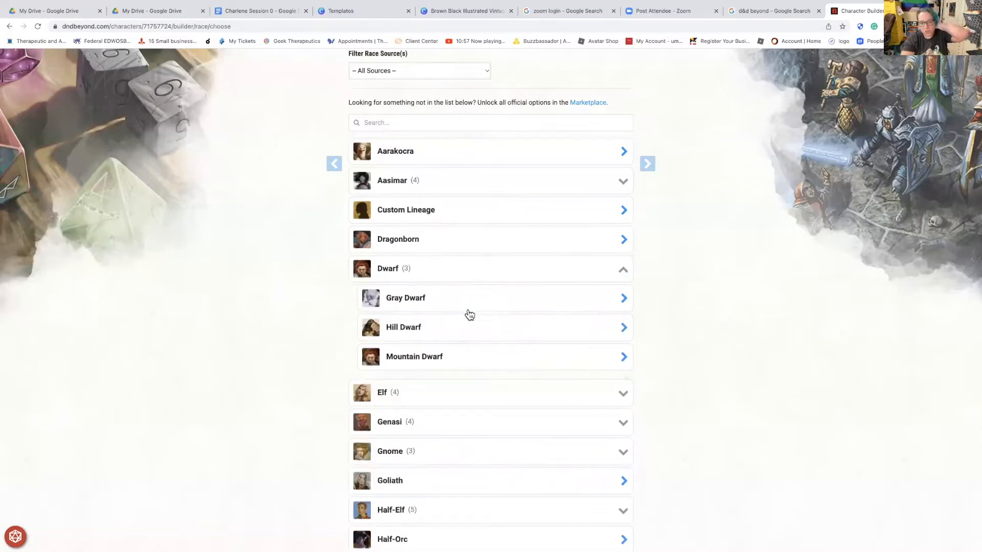
click(576, 362)
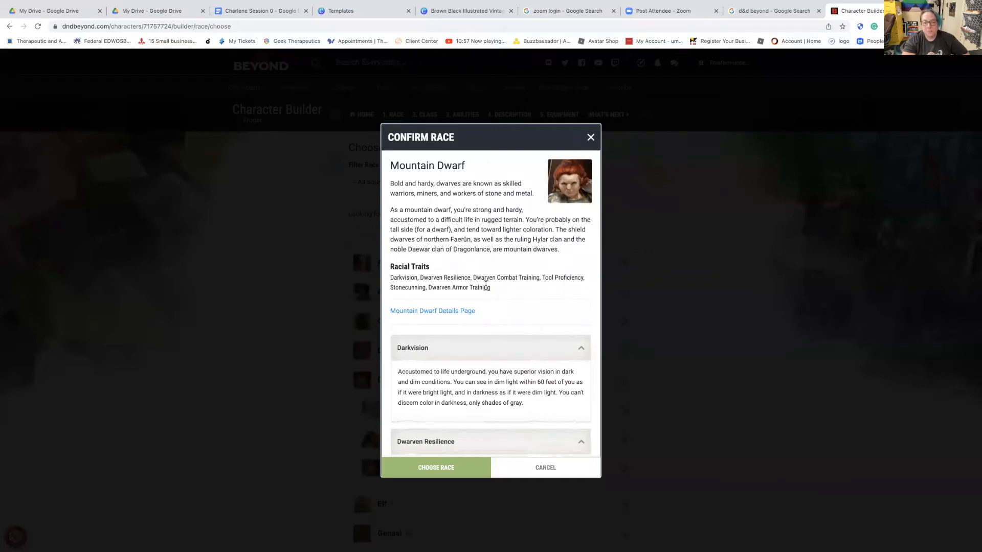
scroll(492, 295, down, 3)
scroll(491, 295, down, 8)
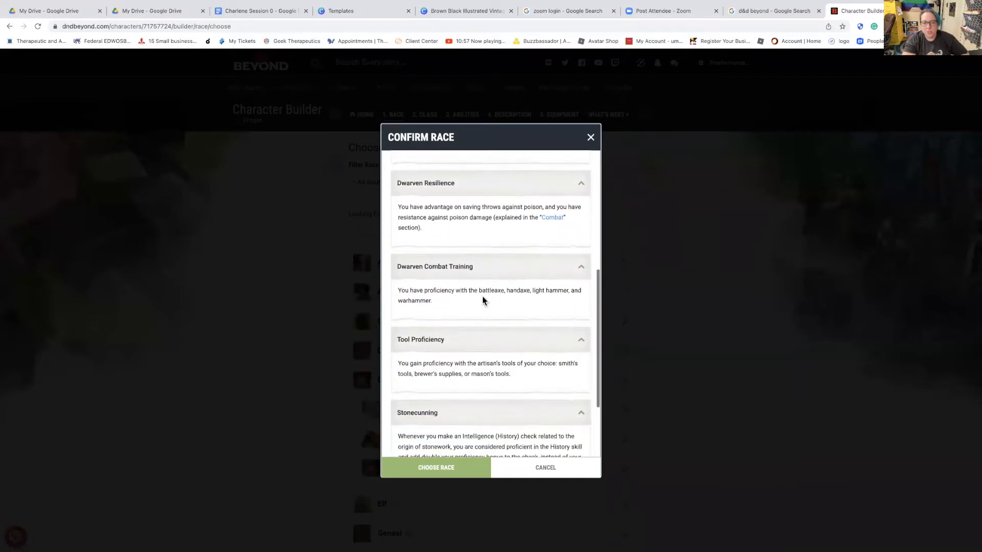
click(448, 469)
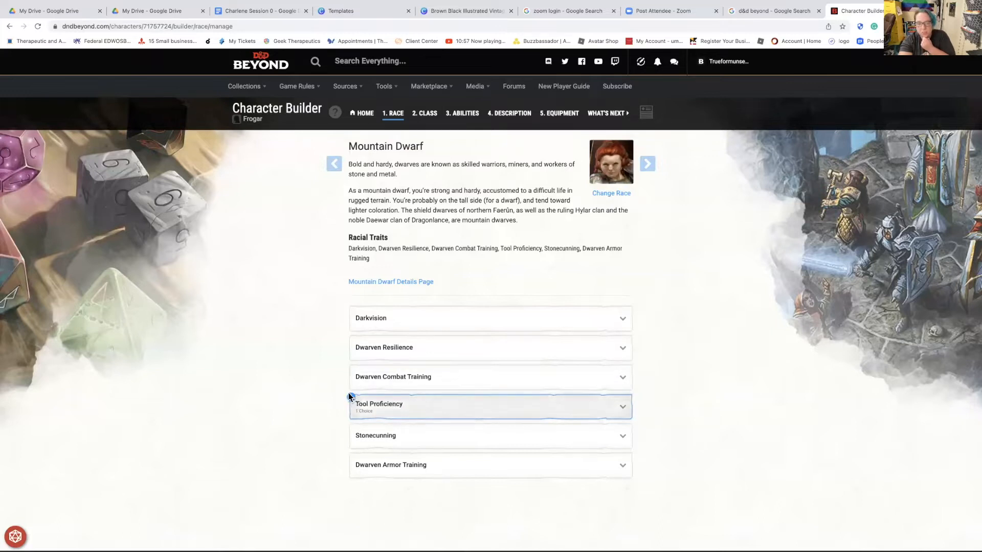
Set the Mountain Dwarf's tool proficiency to Smith's Tools
click(618, 408)
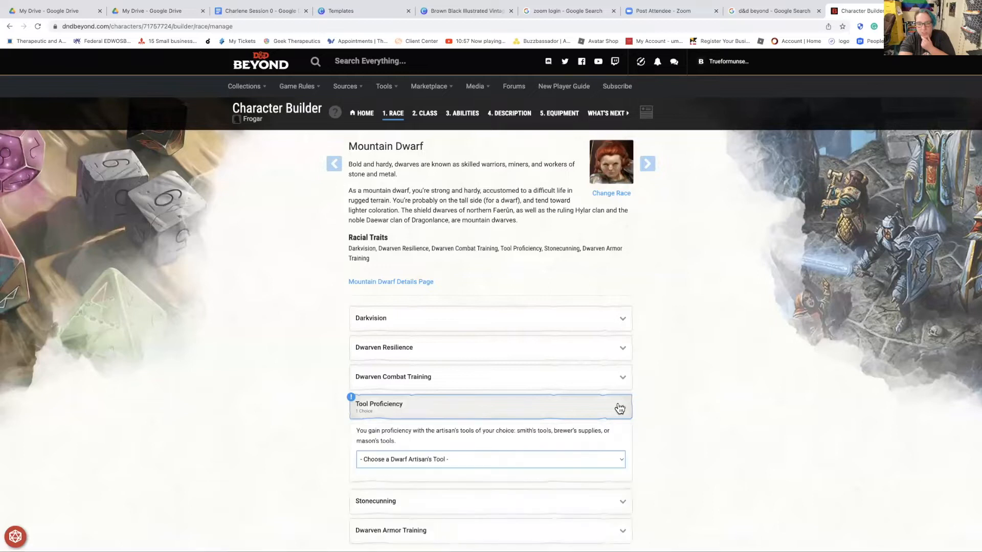
click(514, 462)
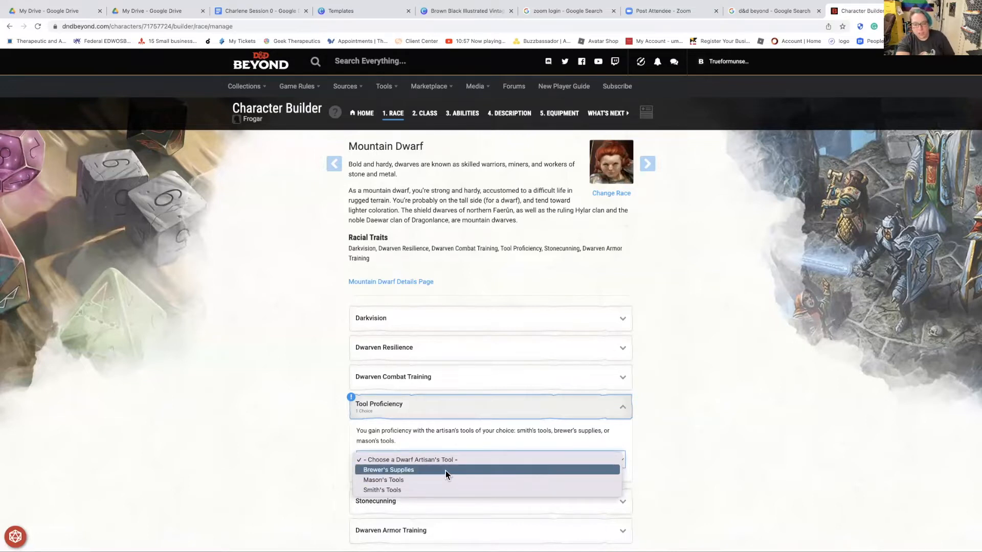
click(423, 490)
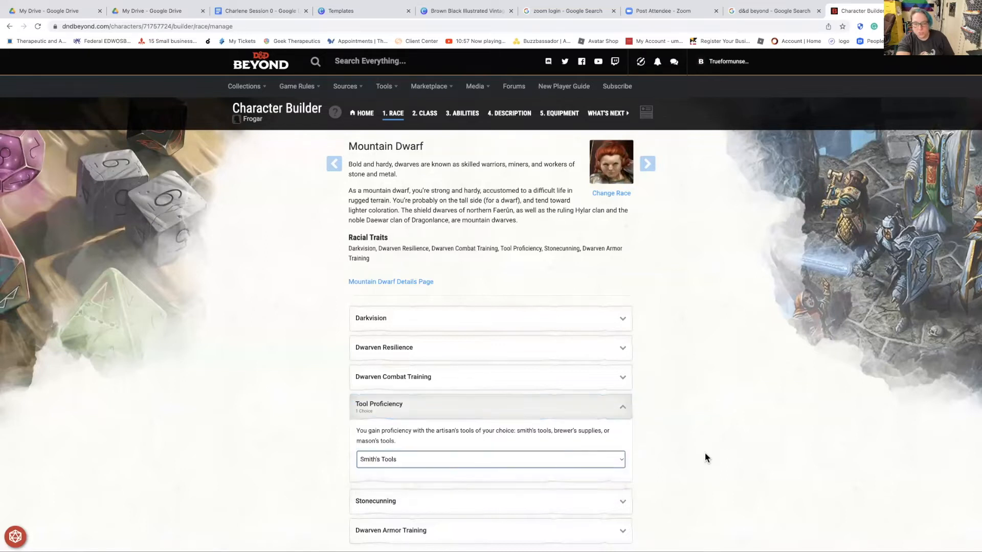
scroll(707, 456, down, 1)
scroll(707, 457, down, 3)
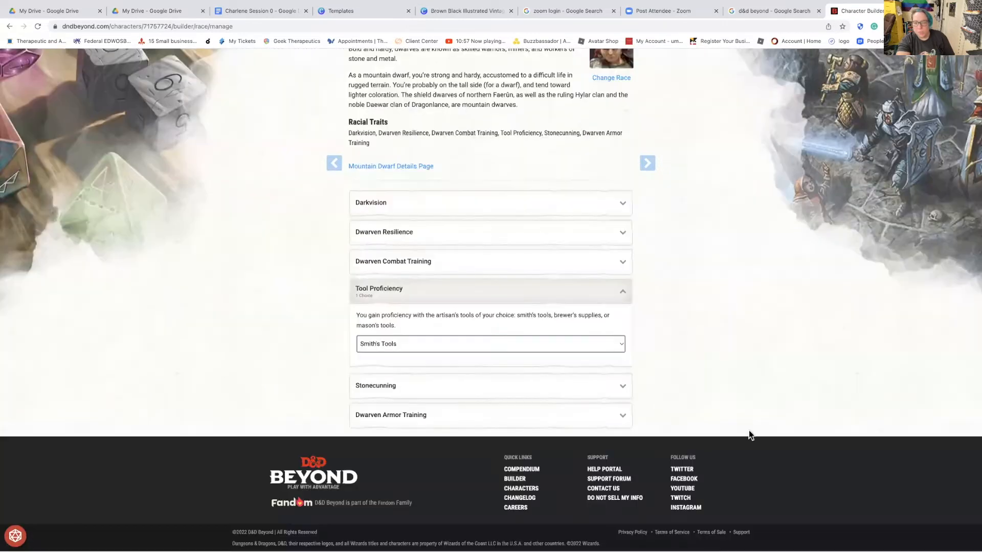
scroll(643, 386, up, 2)
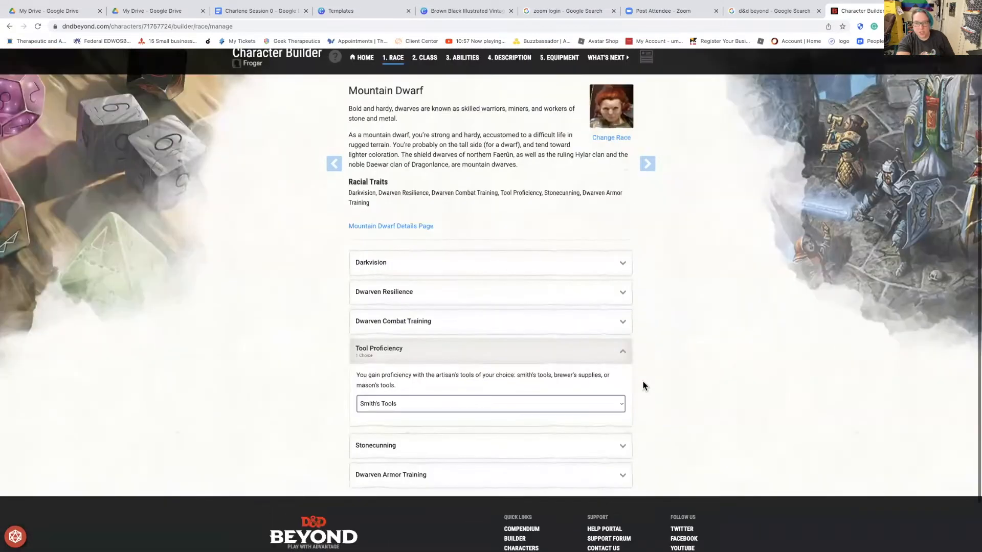
scroll(413, 281, up, 1)
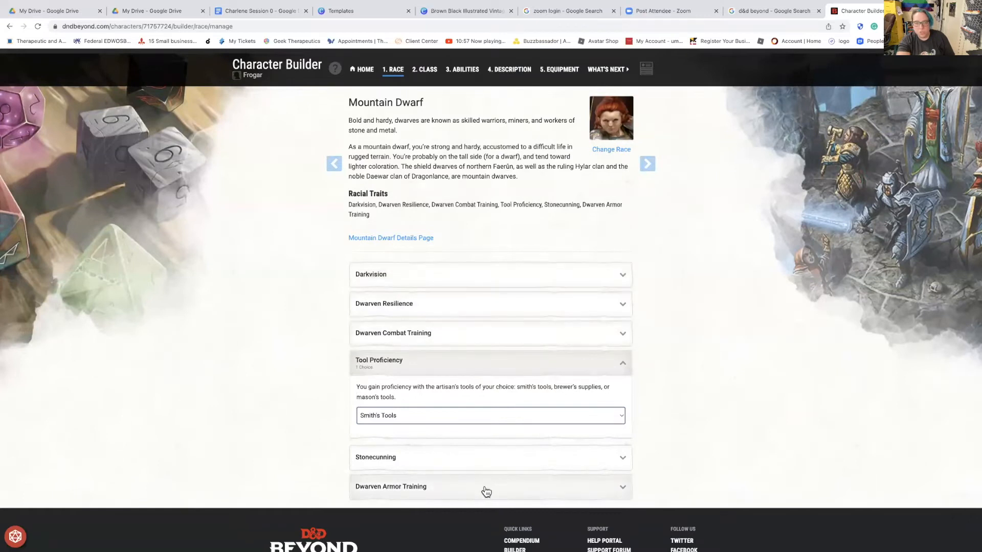
scroll(486, 488, down, 1)
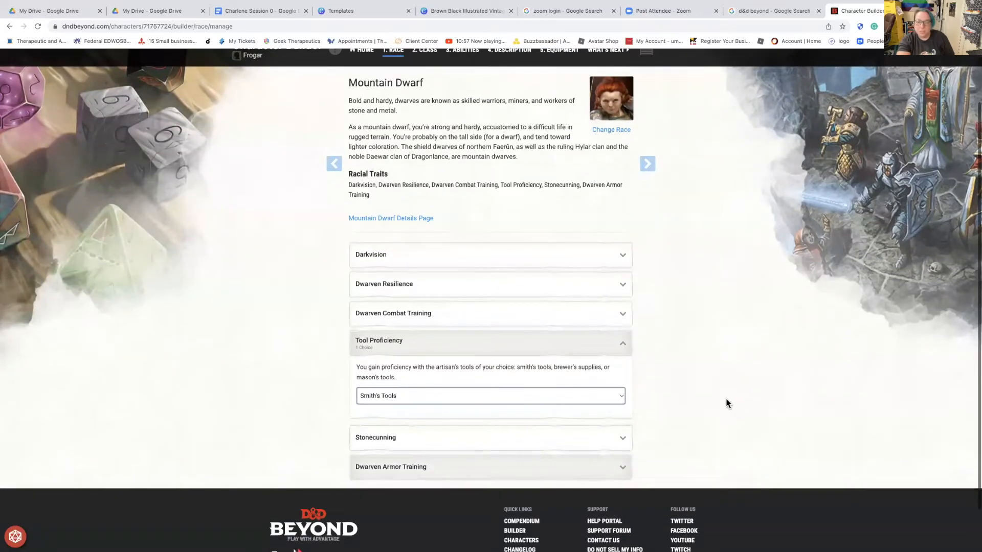
Finish the race choices and continue to the class selection for the character
scroll(717, 399, down, 1)
scroll(711, 397, up, 1)
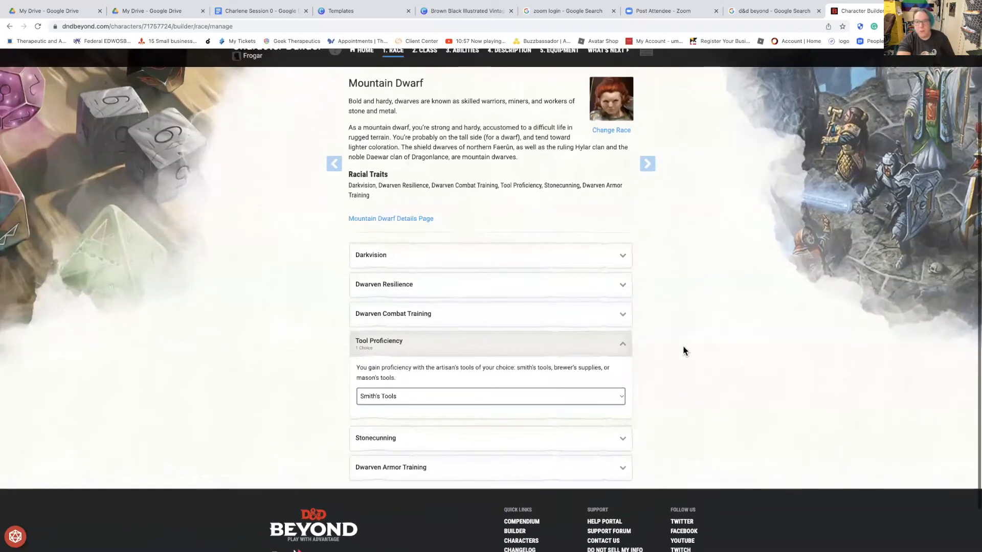
scroll(655, 235, up, 3)
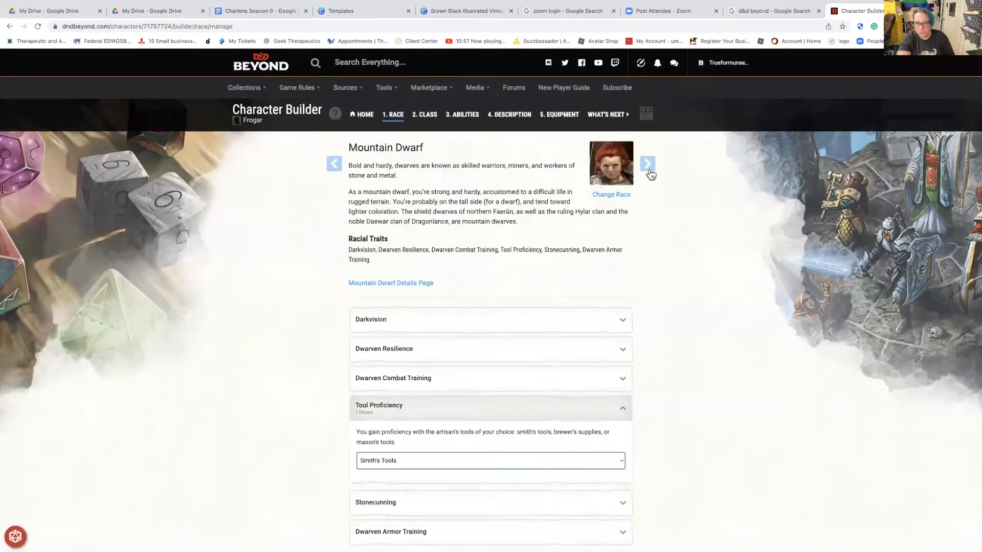
click(648, 169)
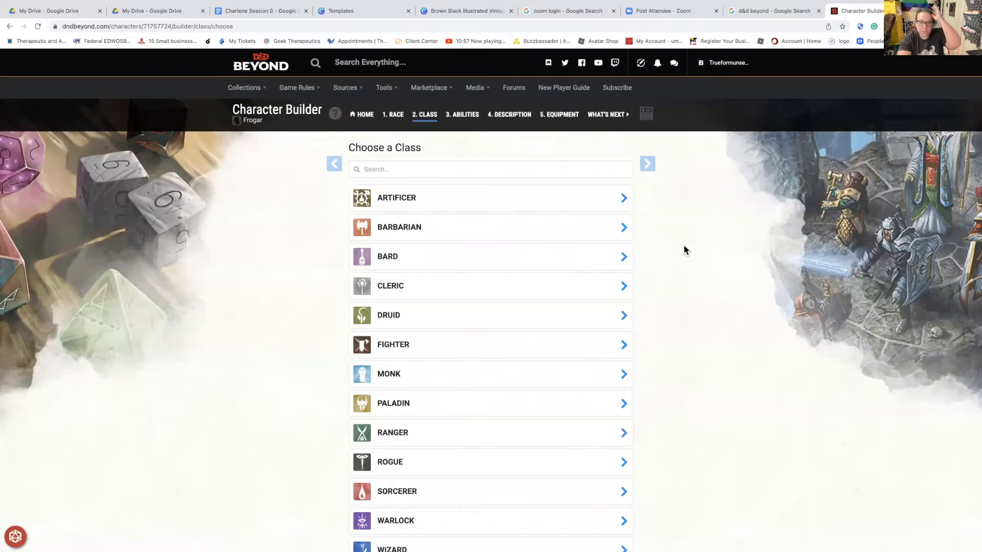
Review the available classes from Artificer to Wizard and add Bard as the character's class
scroll(673, 288, down, 1)
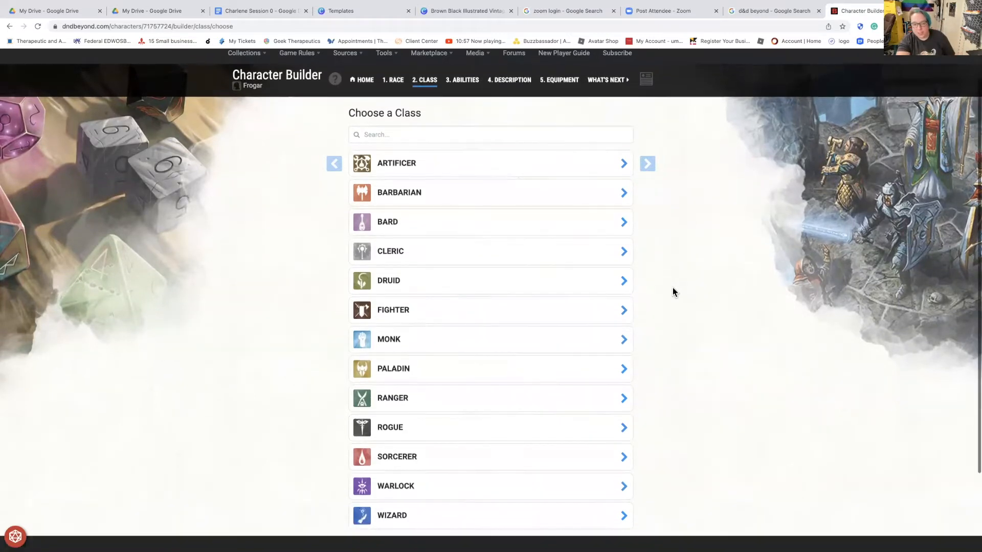
scroll(673, 288, up, 1)
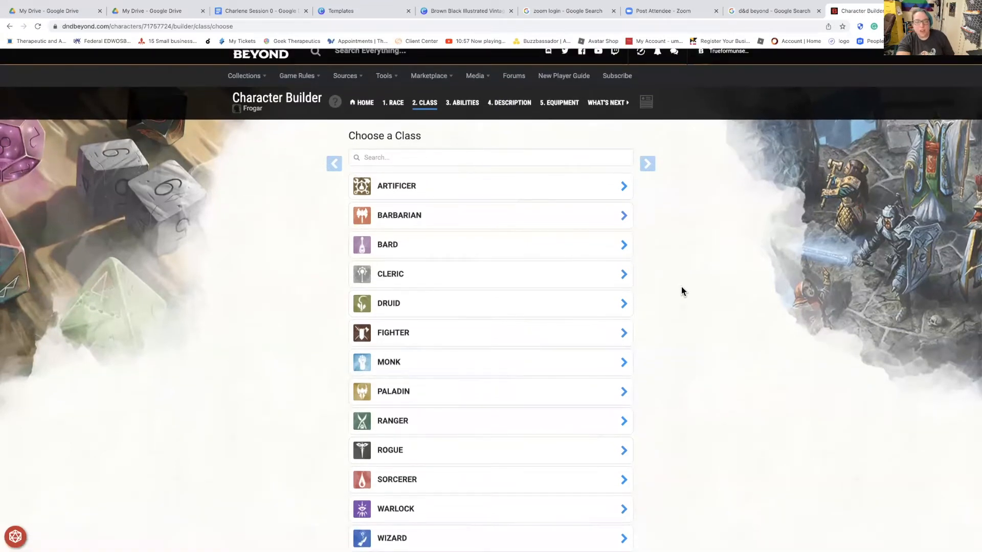
scroll(681, 291, down, 1)
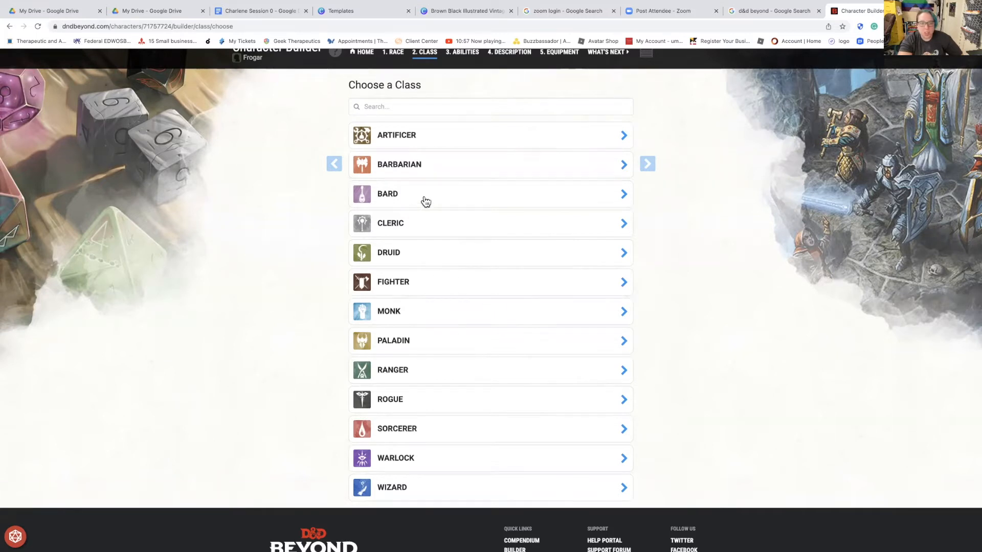
scroll(507, 351, down, 1)
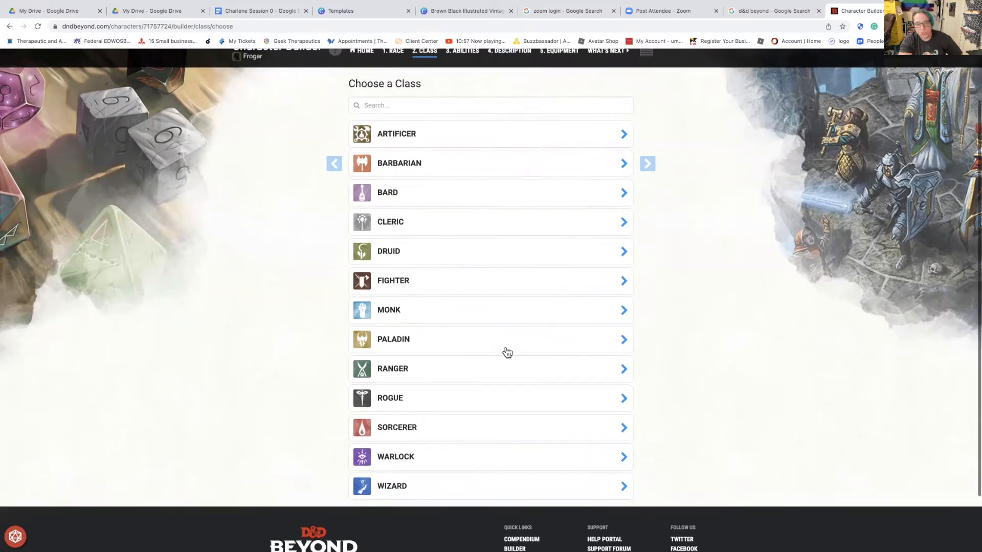
scroll(506, 358, down, 3)
scroll(491, 404, up, 2)
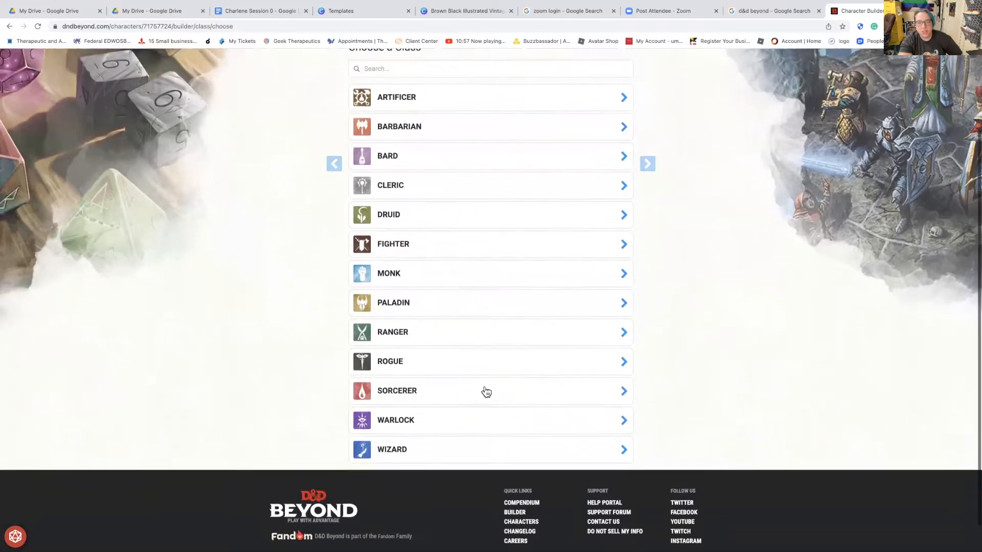
scroll(486, 391, up, 3)
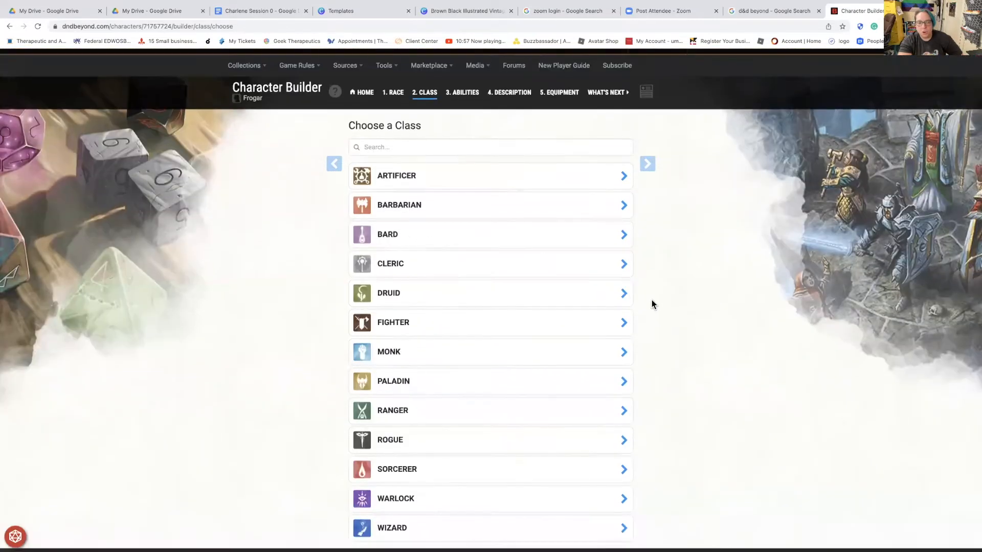
click(563, 229)
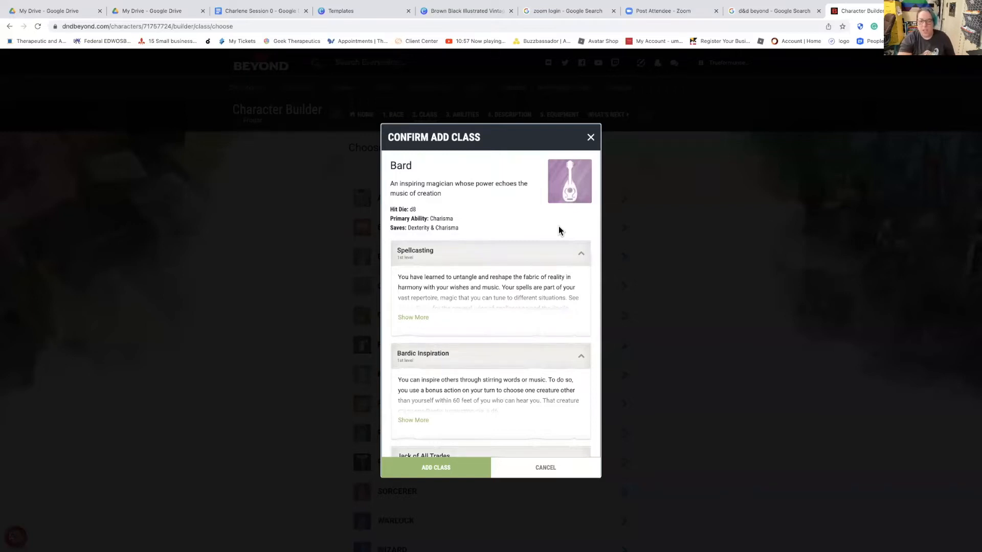
click(460, 471)
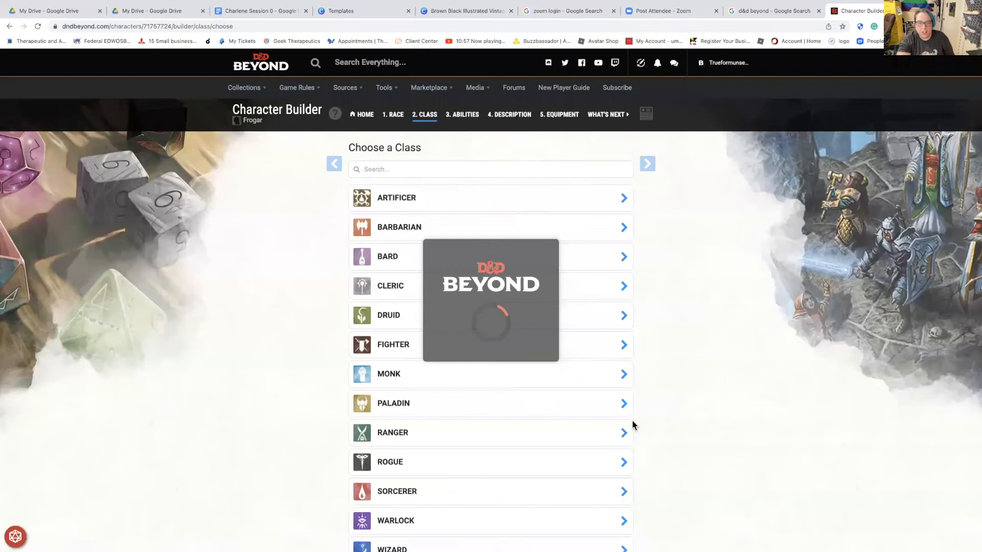
Expand the full Bard proficiencies and choose Bagpipes, Drum and Horn as the three musical instruments
click(465, 276)
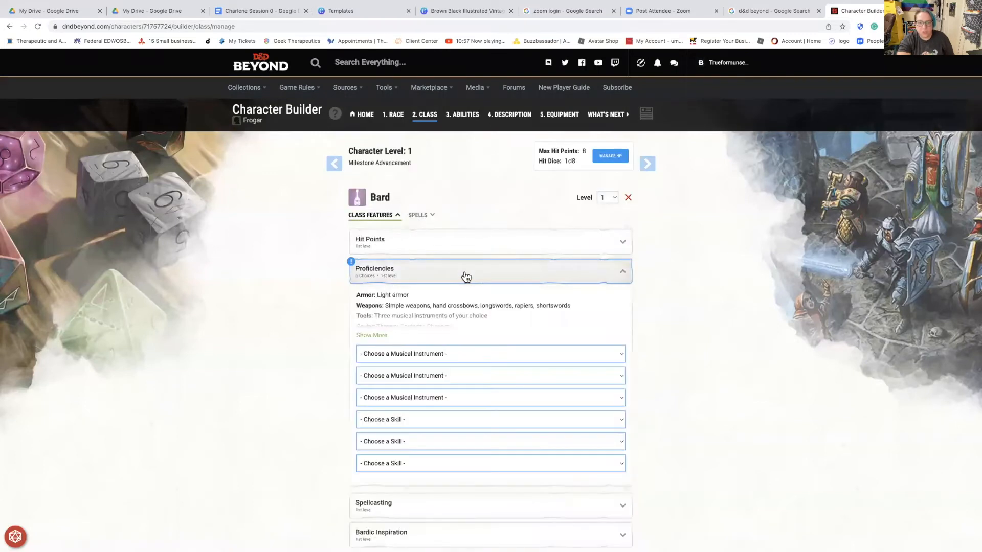
click(379, 336)
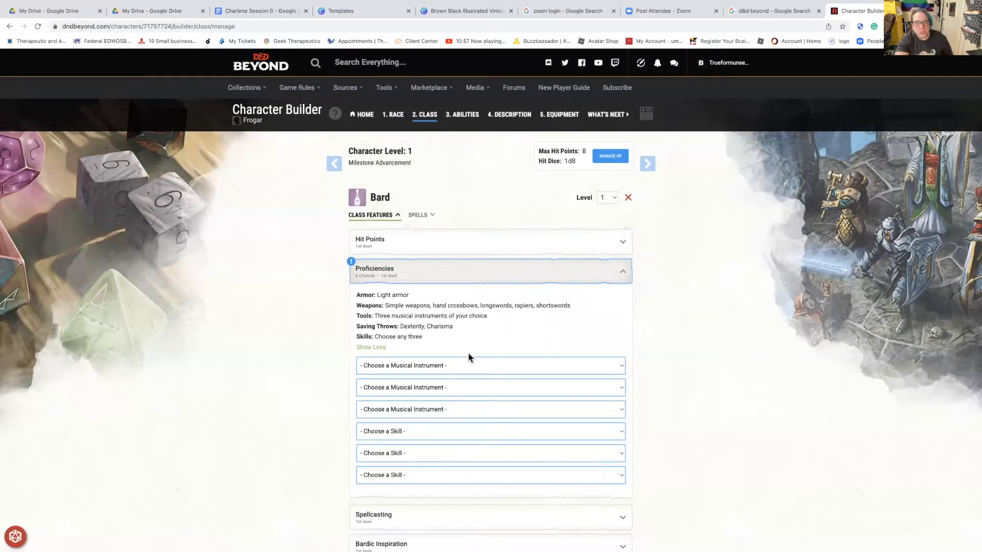
click(477, 367)
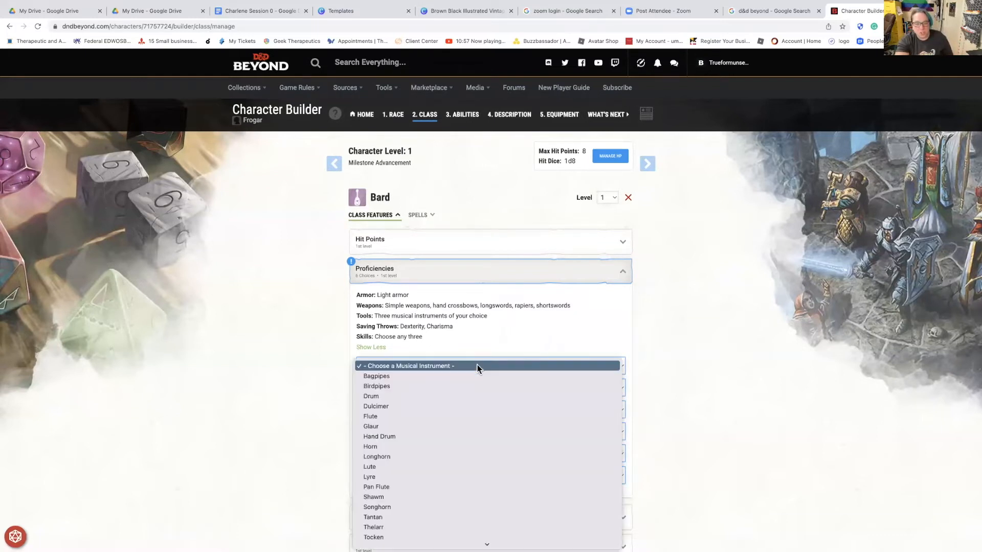
click(452, 376)
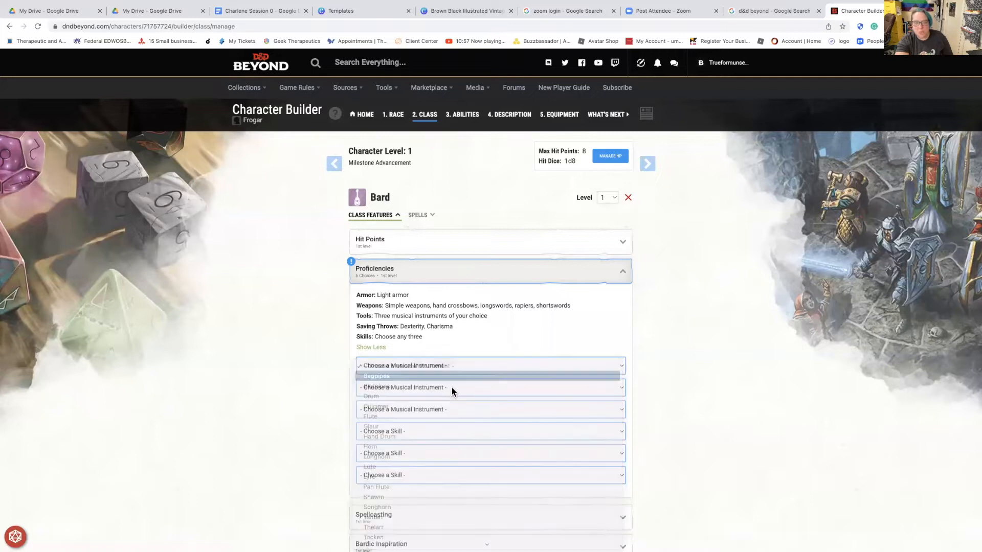
click(444, 388)
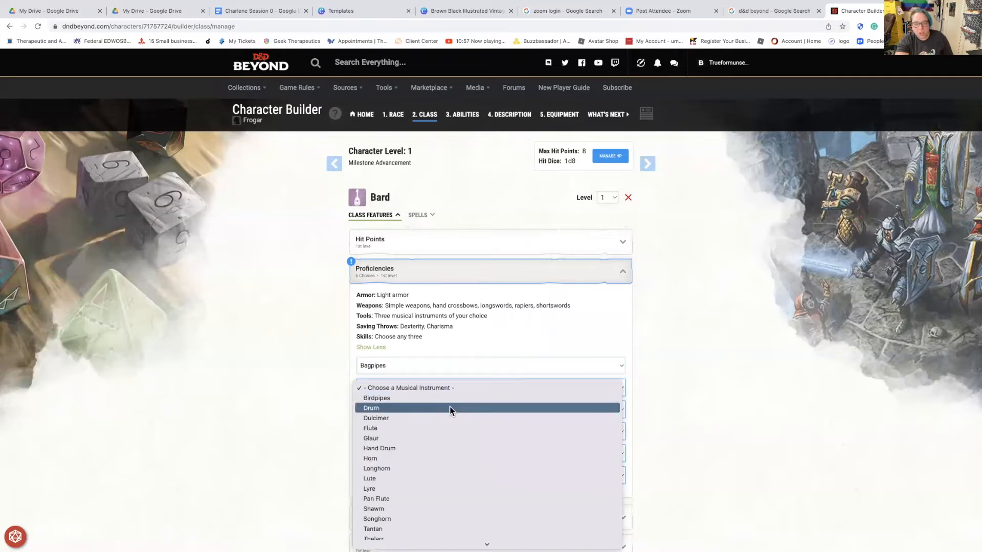
click(451, 407)
scroll(462, 368, down, 1)
click(464, 366)
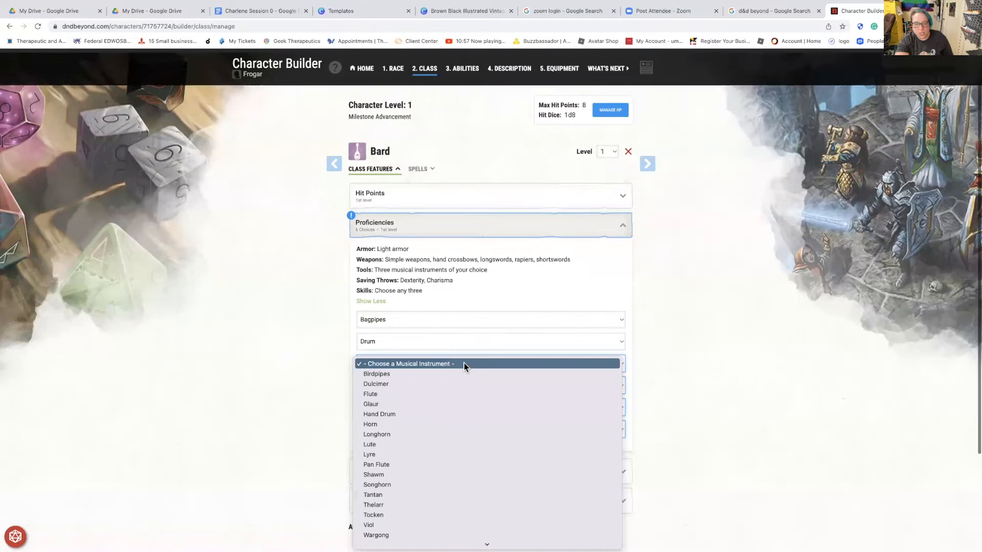
click(464, 423)
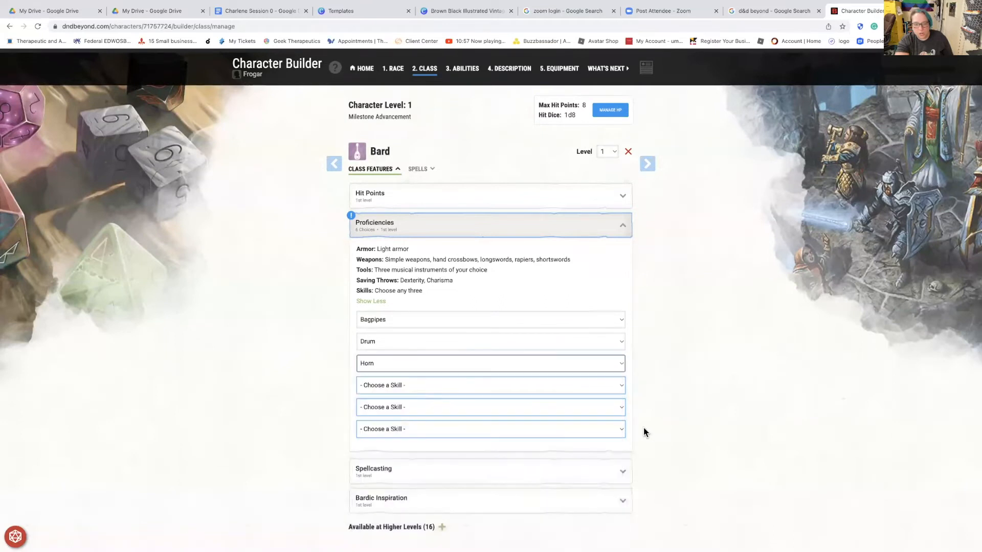
Choose Stealth, Deception and Insight as the Bard's three skill proficiencies
click(501, 387)
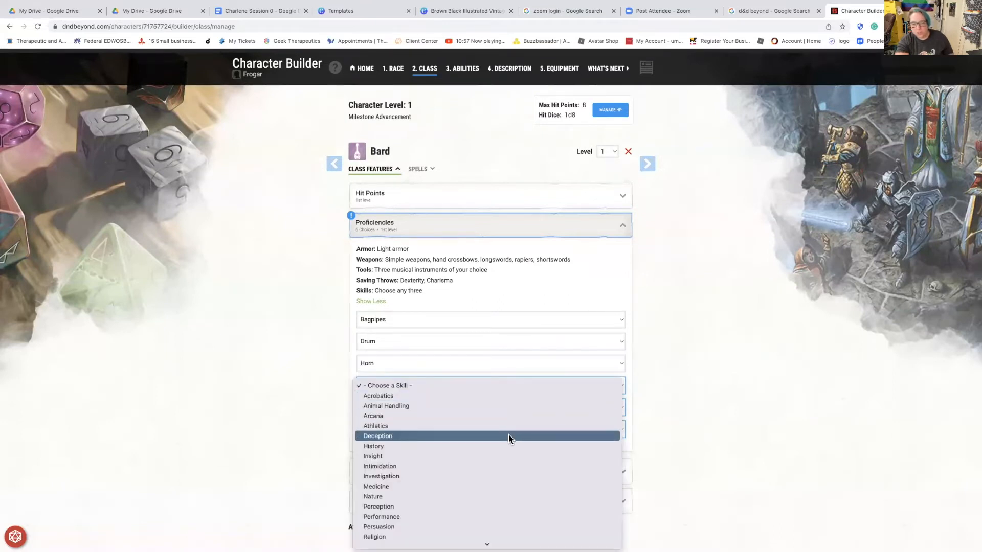
click(475, 397)
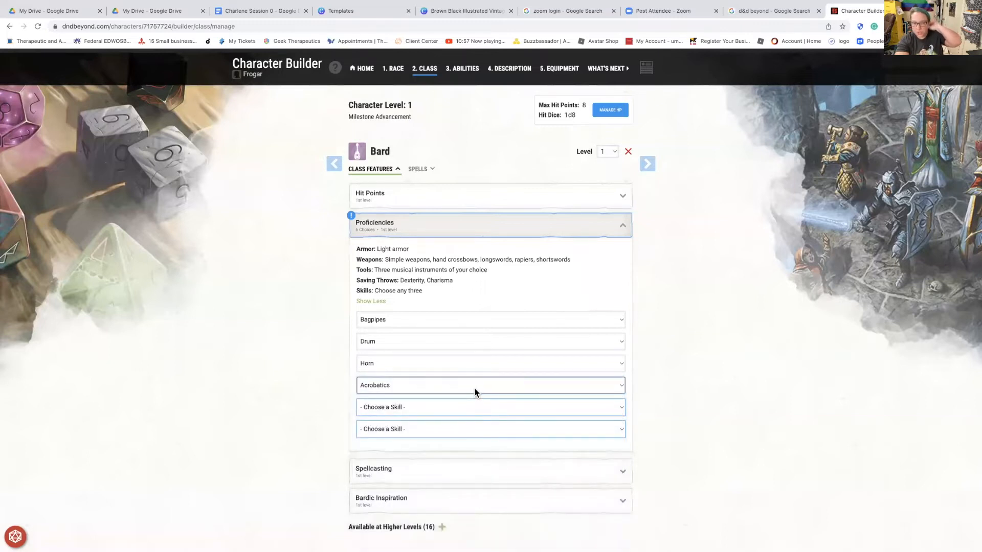
click(509, 389)
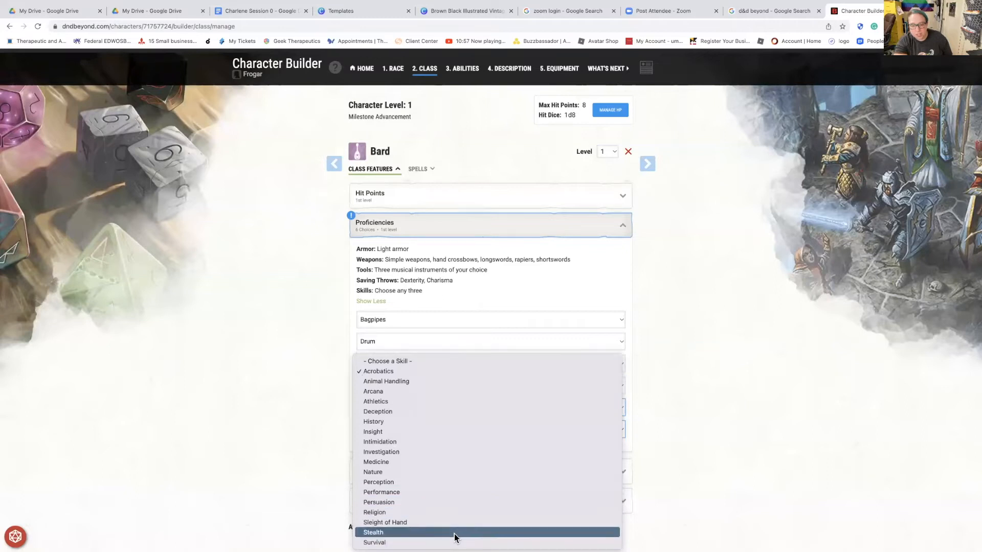
click(436, 534)
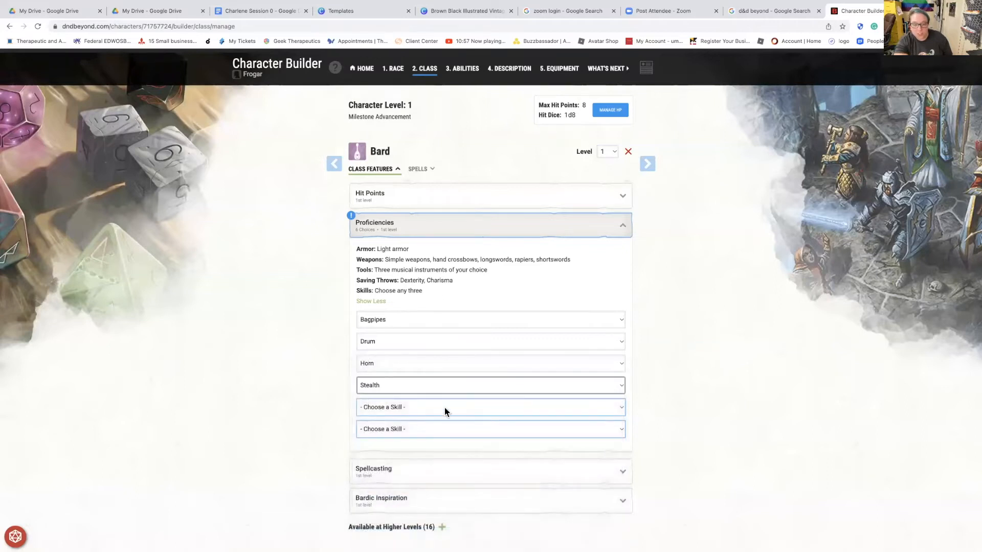
click(445, 409)
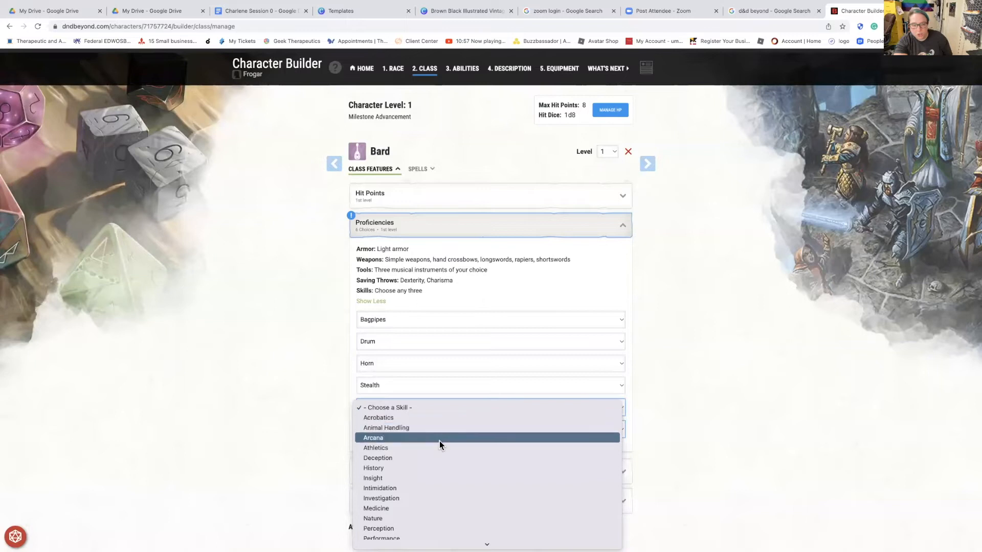
key(Escape)
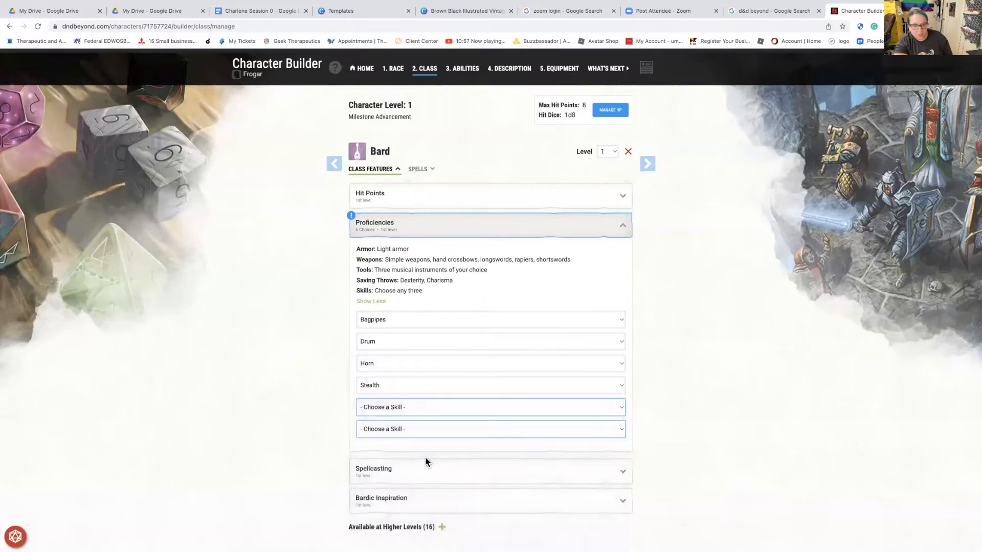
click(435, 429)
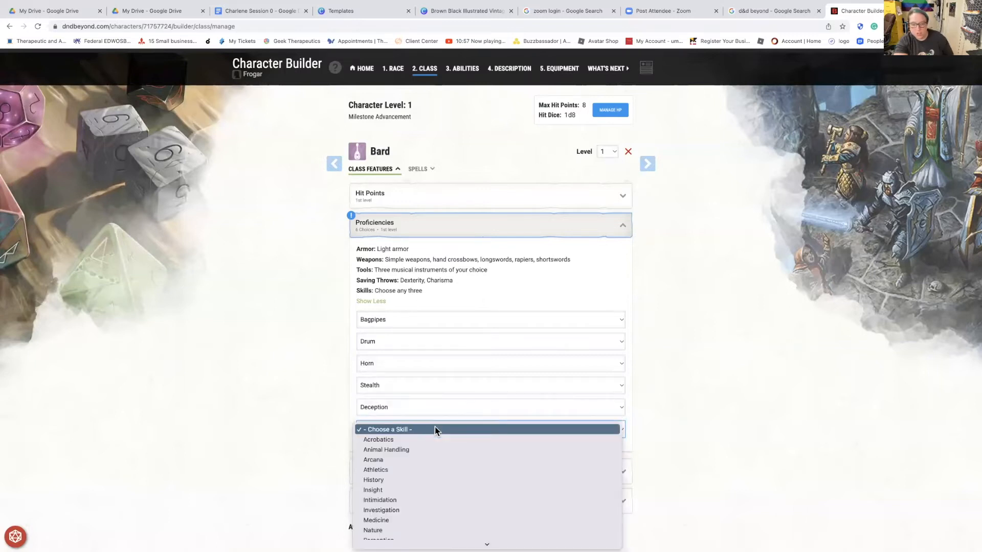
click(462, 490)
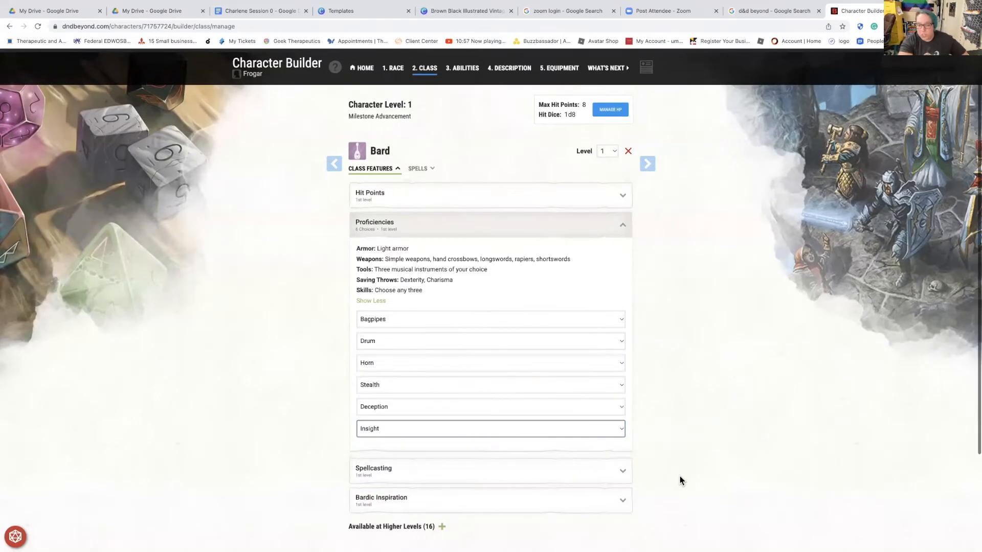
Continue to the ability scores and set the generation method to Standard Array
scroll(679, 478, down, 2)
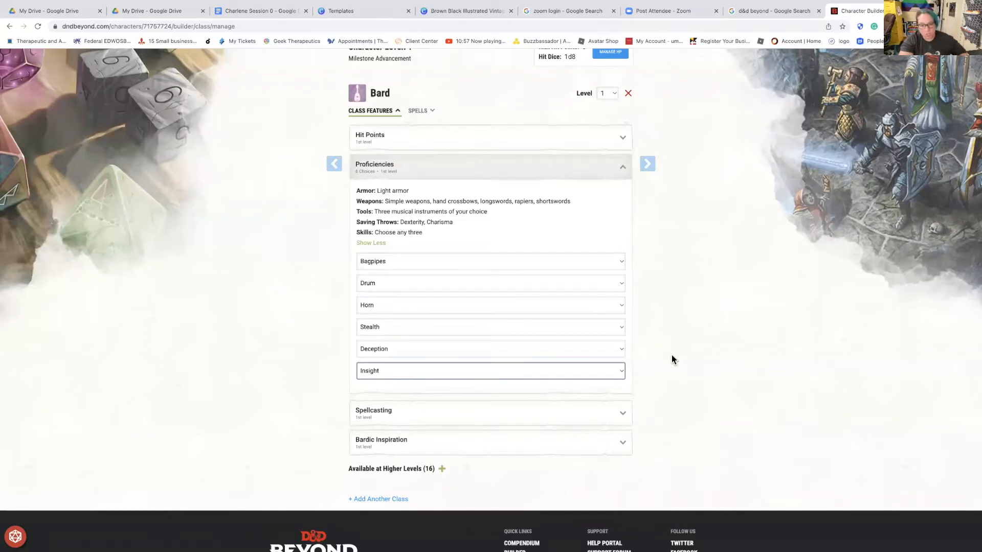
click(647, 169)
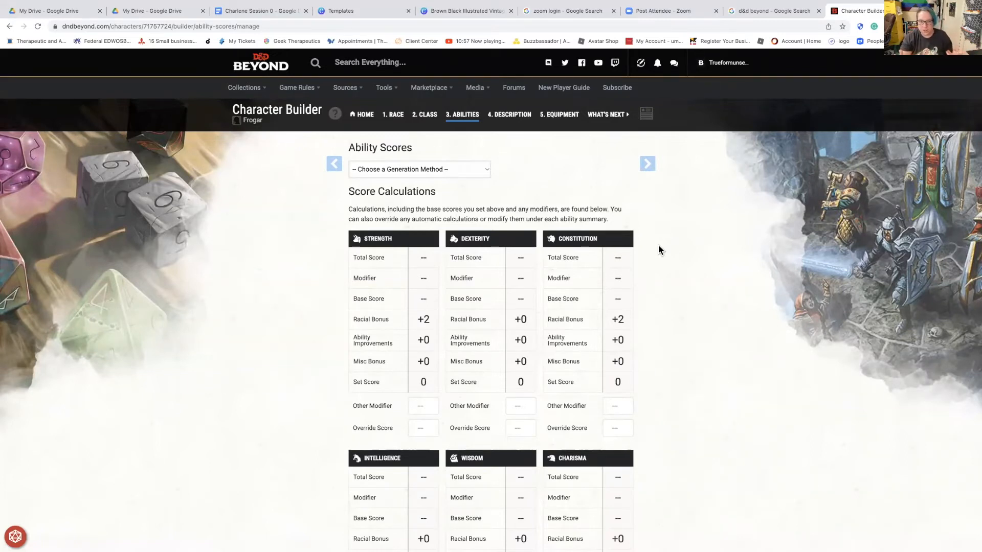
click(483, 173)
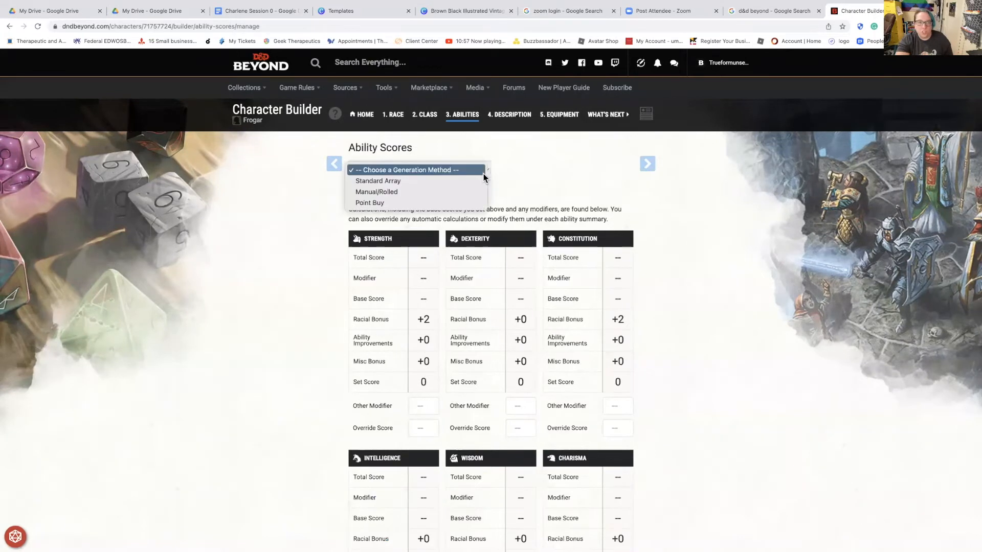
click(416, 182)
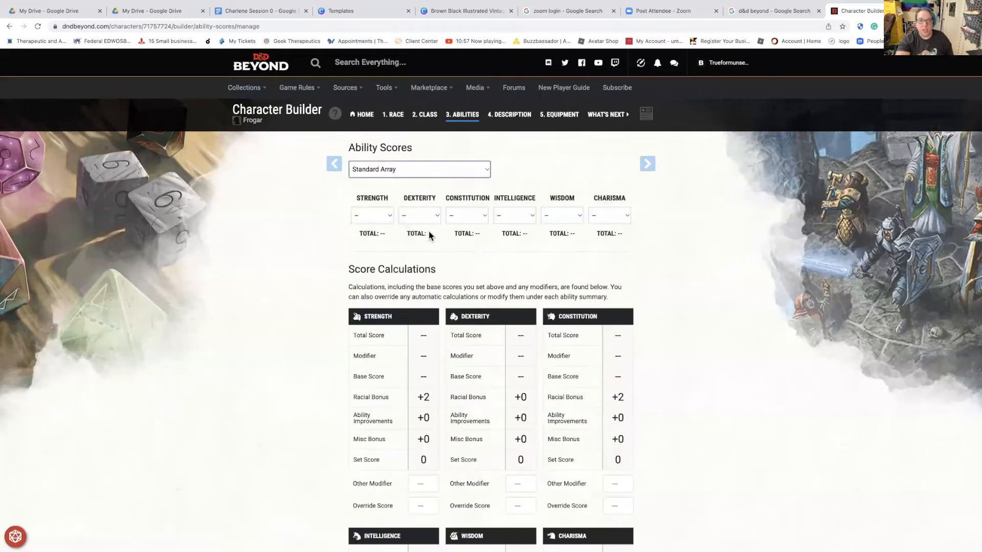
click(388, 217)
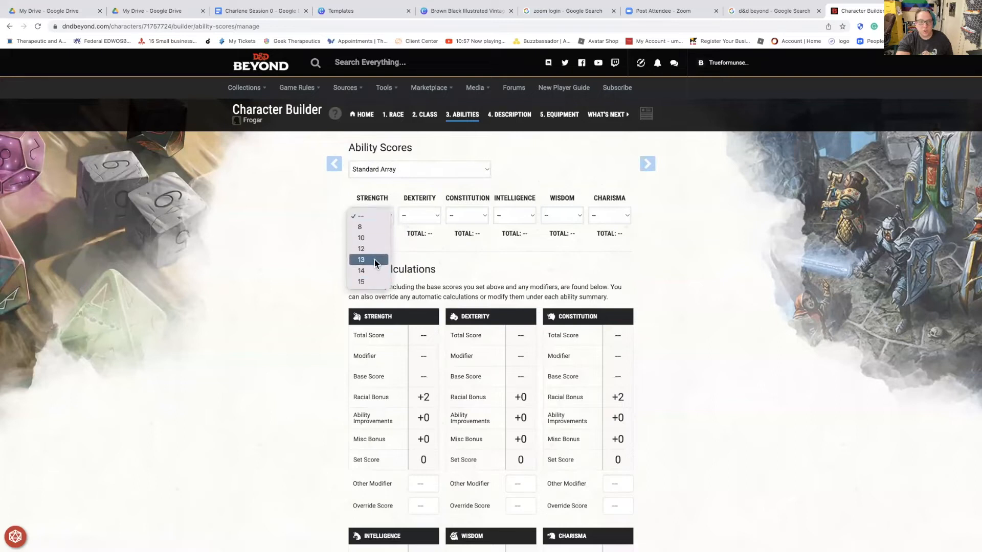
click(399, 233)
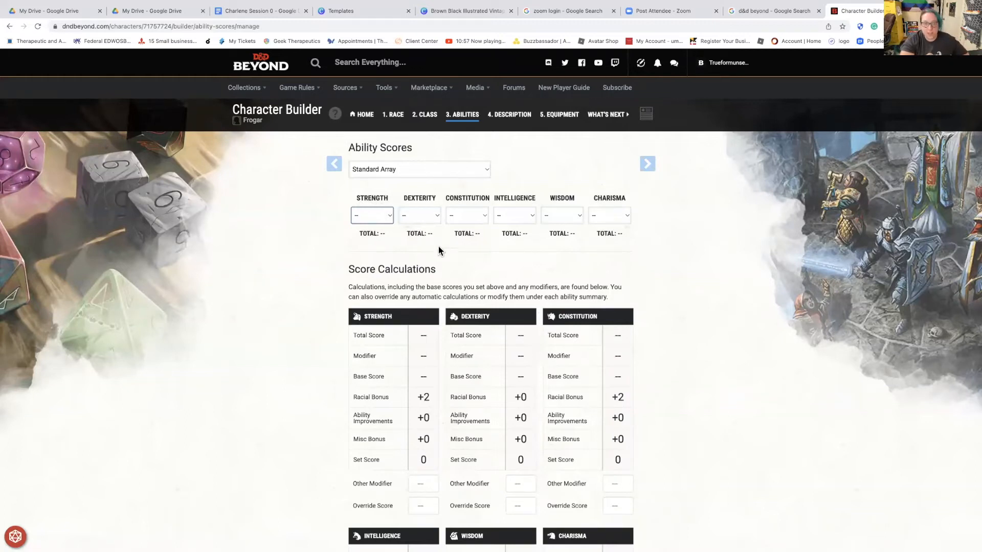
click(387, 215)
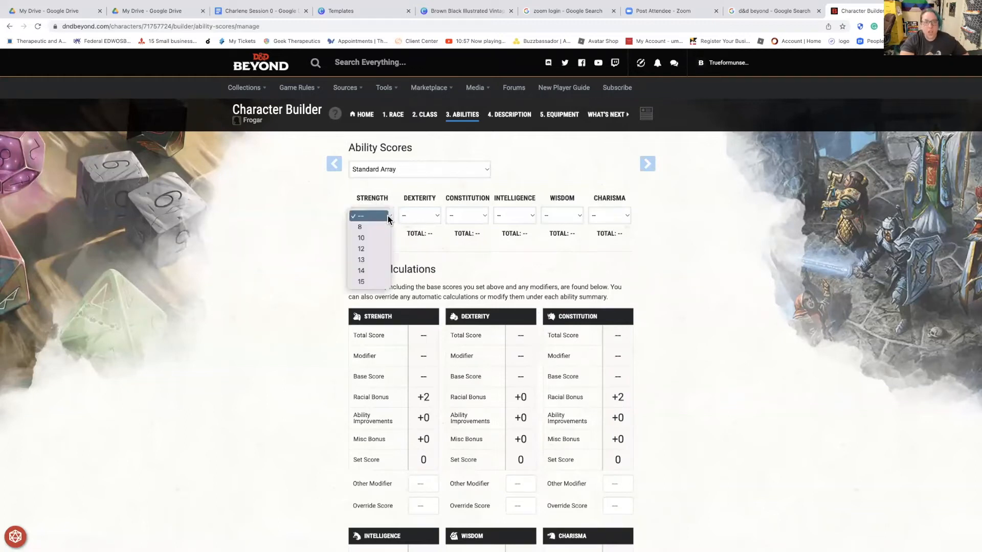
click(383, 282)
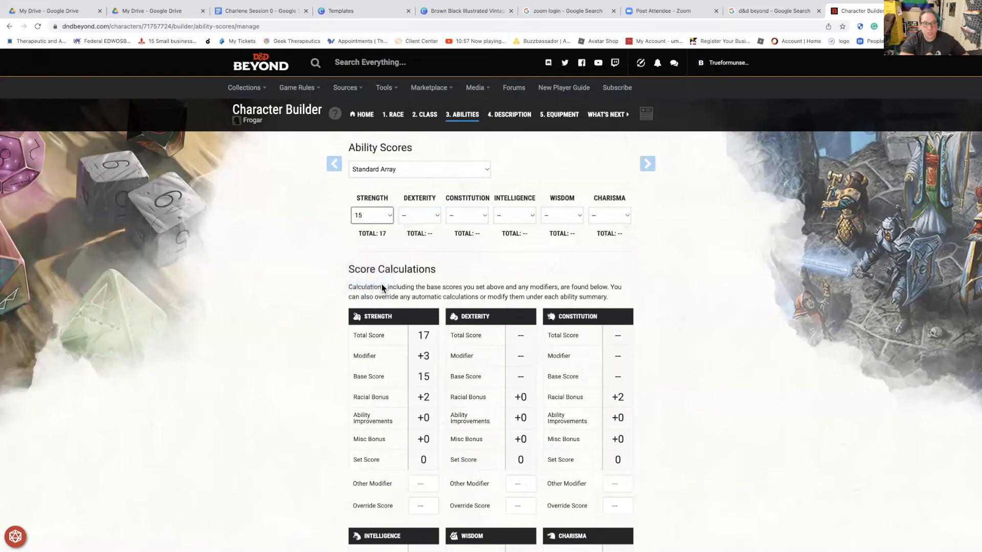
click(380, 216)
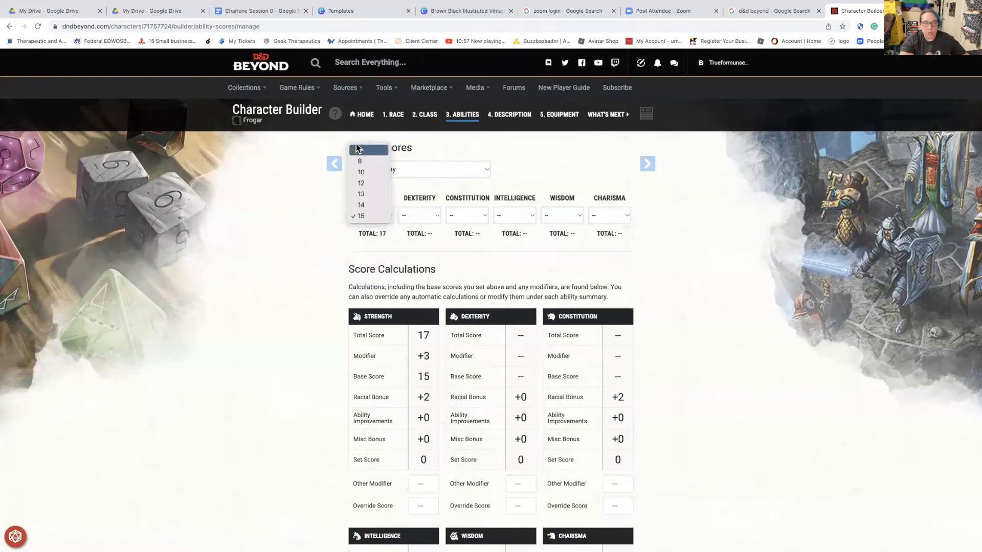
click(361, 150)
Assign base ability scores of 10 to Strength, 15 to Charisma and 14 to Dexterity
click(388, 214)
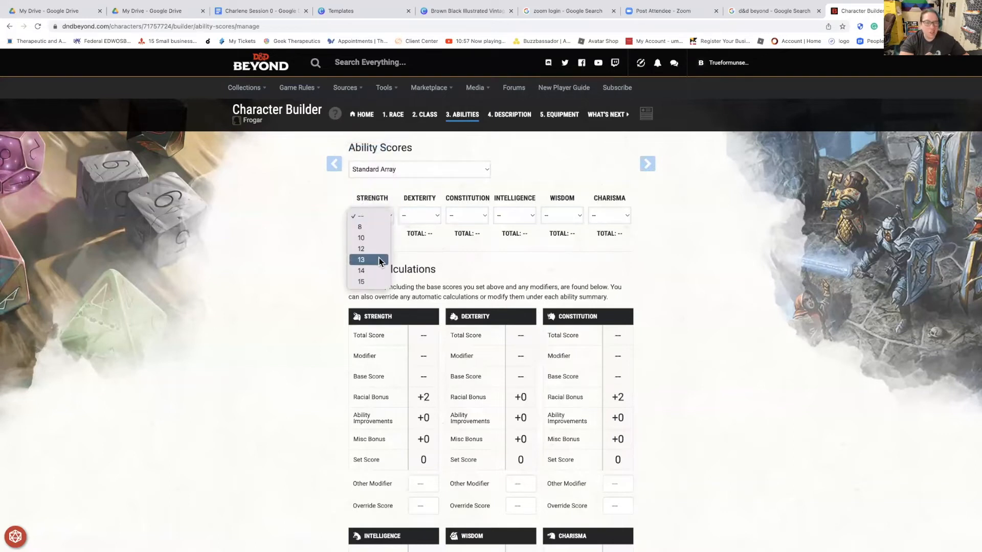
click(377, 241)
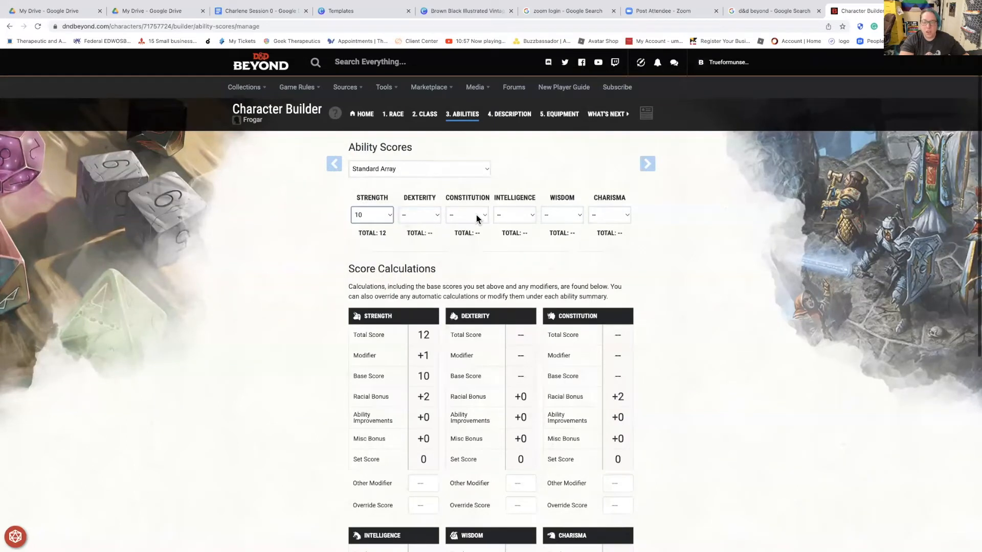
click(610, 216)
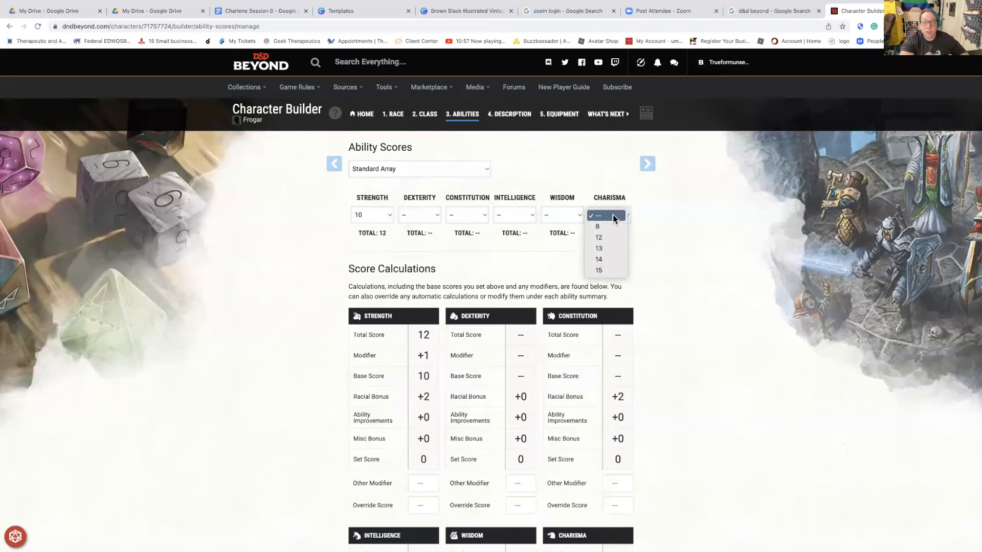
click(609, 271)
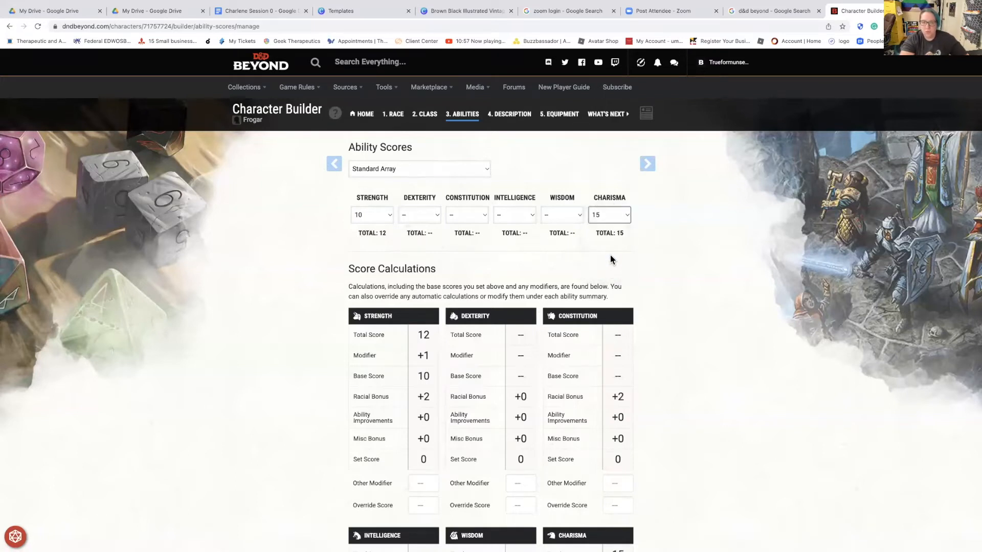
click(433, 217)
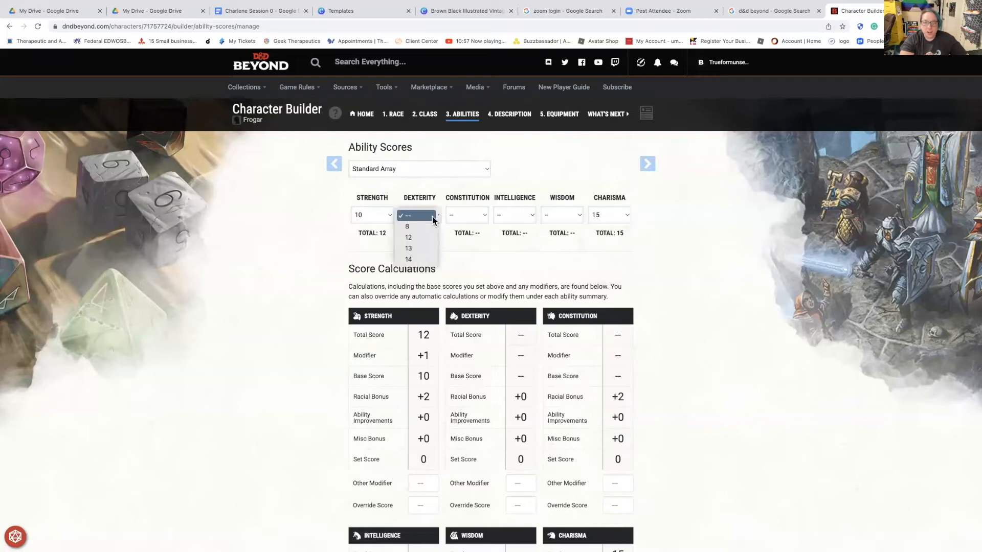
click(428, 259)
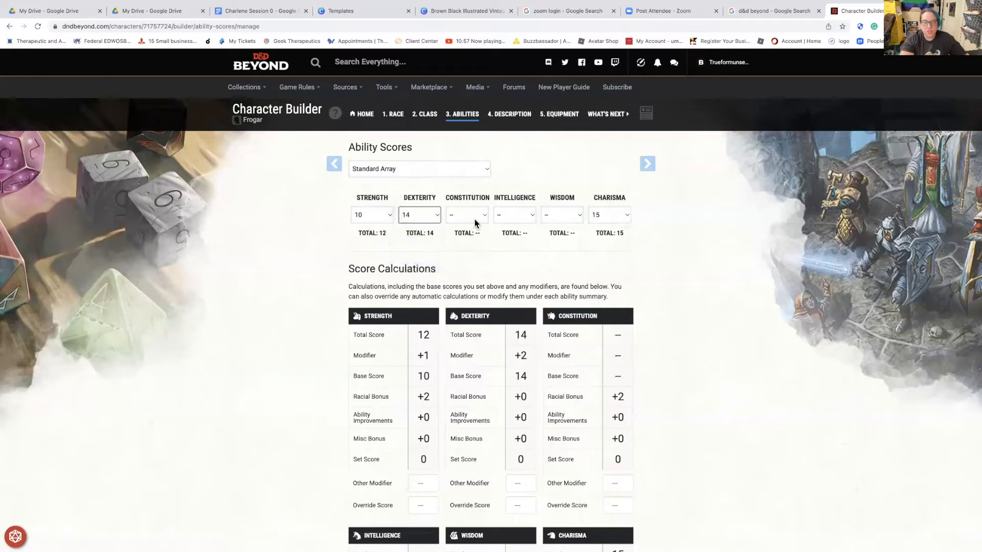
Assign 12 to Wisdom, 13 to Intelligence and 8 to Constitution, and continue to the character description
click(554, 214)
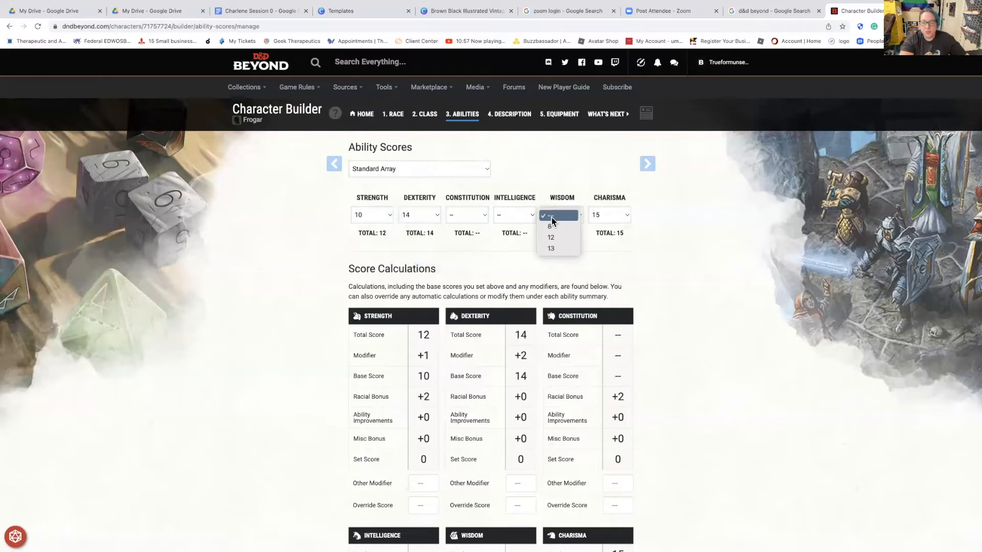
click(557, 239)
click(509, 216)
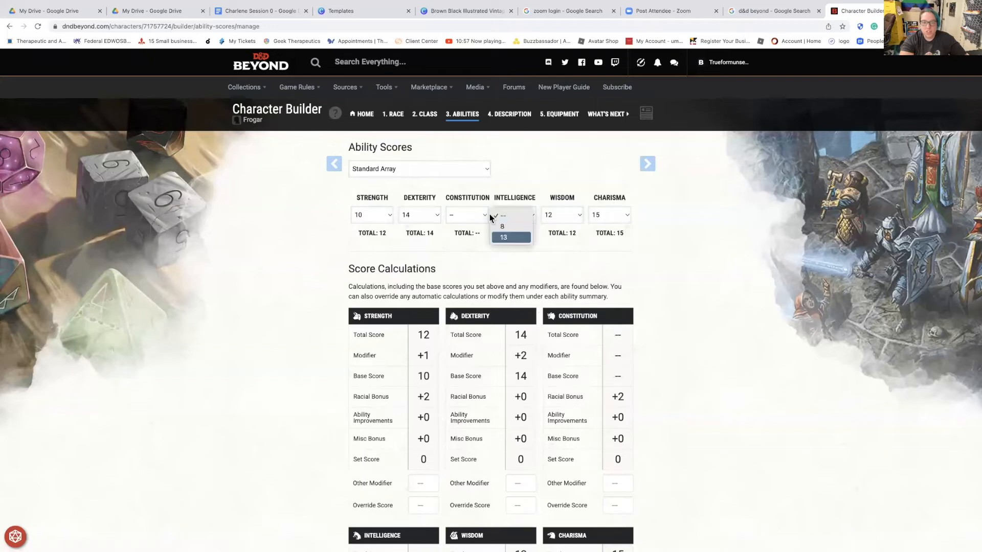
click(506, 237)
click(478, 215)
click(460, 226)
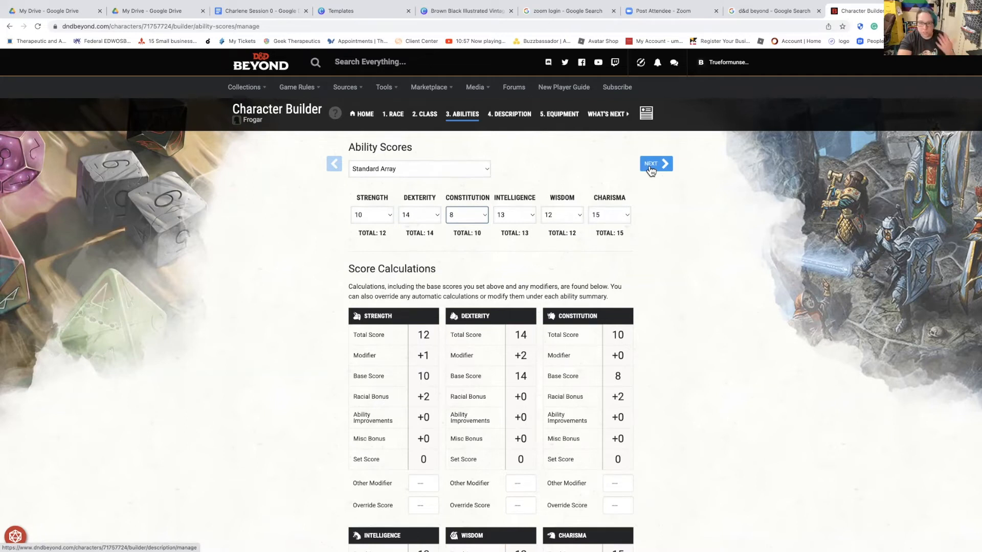
click(650, 165)
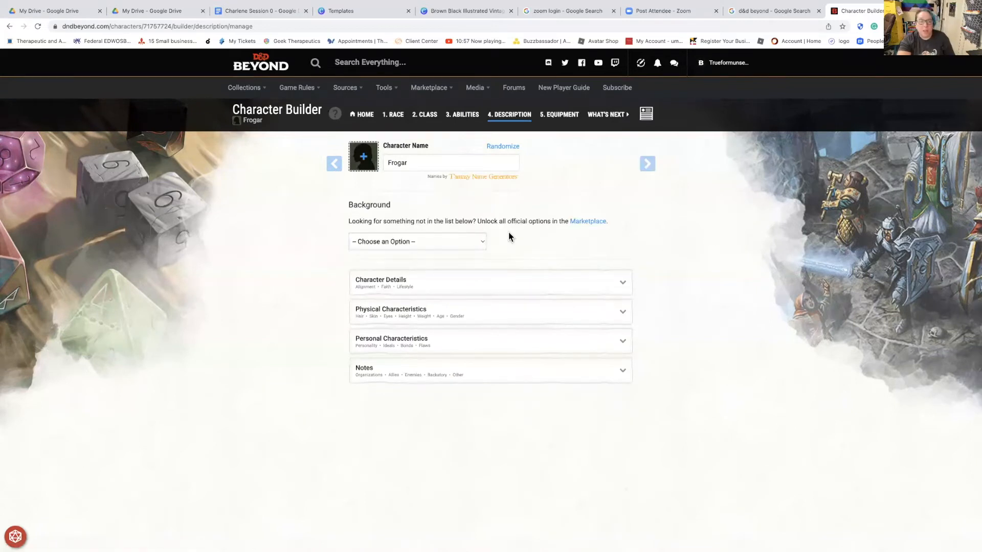
Try Courtier as the character's background and look through its additional skill choices
click(474, 241)
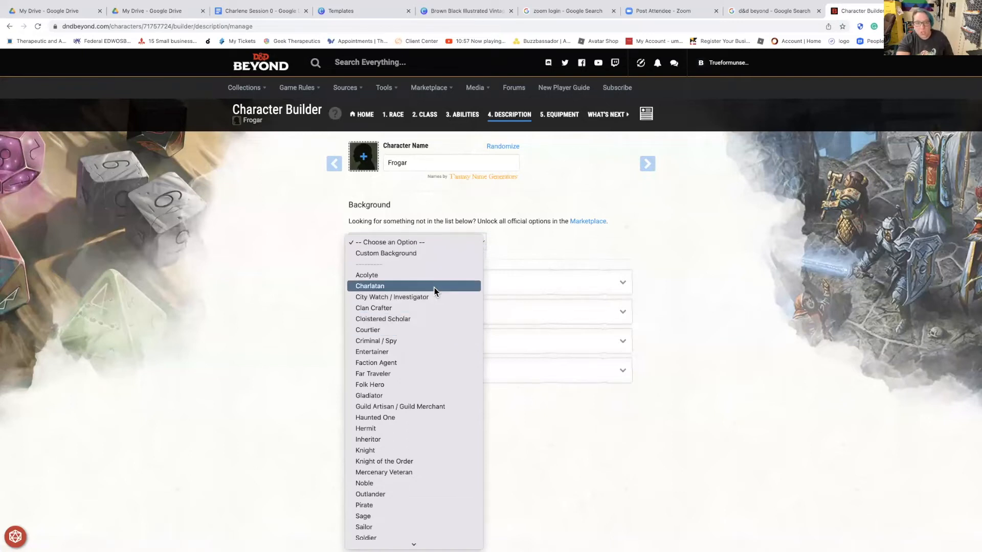
click(406, 330)
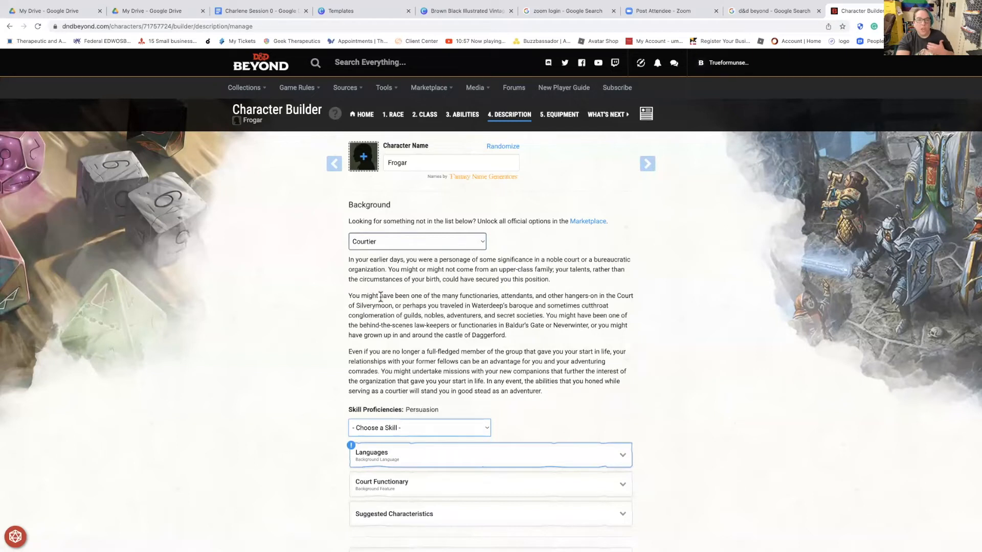
click(425, 429)
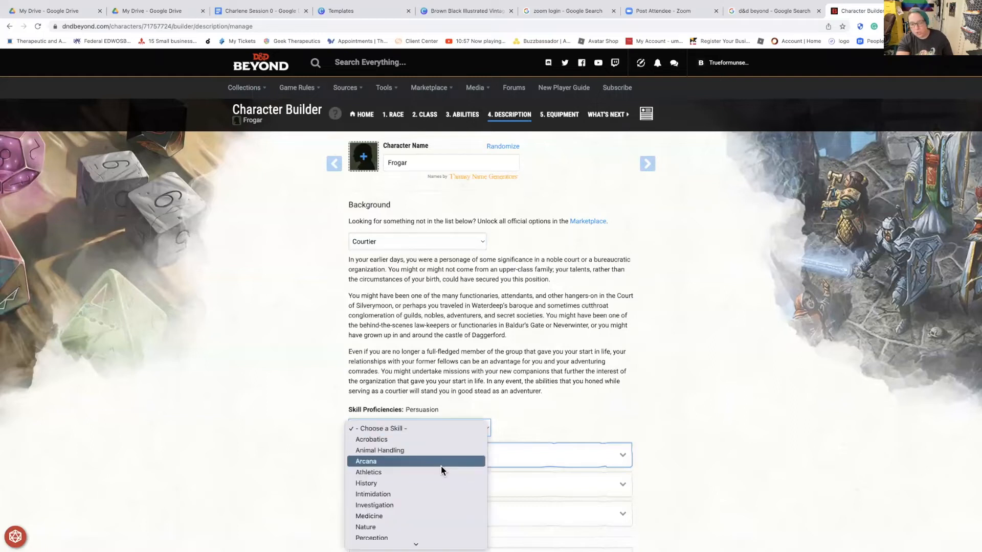
scroll(441, 465, down, 2)
click(590, 357)
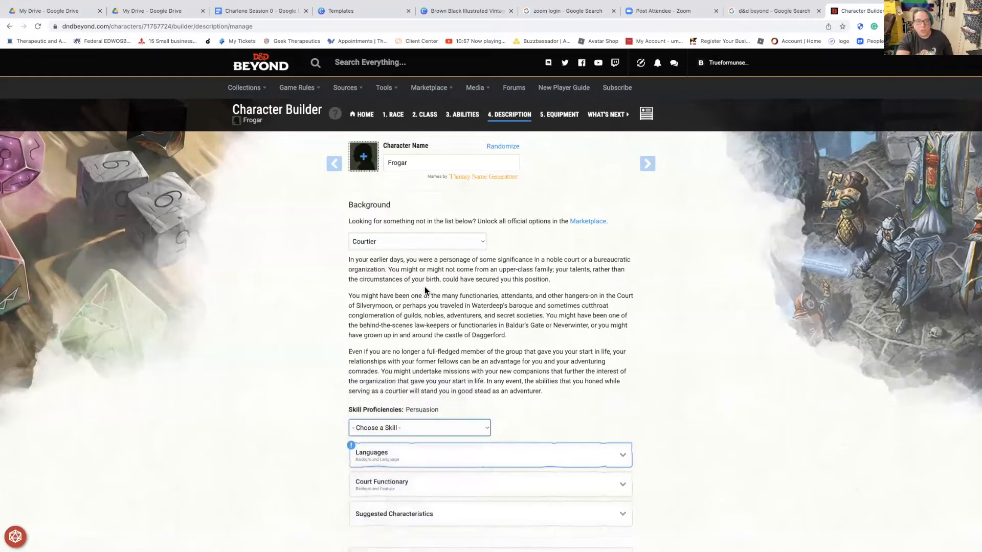
Set the background to Entertainer and choose Lute as its musical instrument proficiency
click(440, 241)
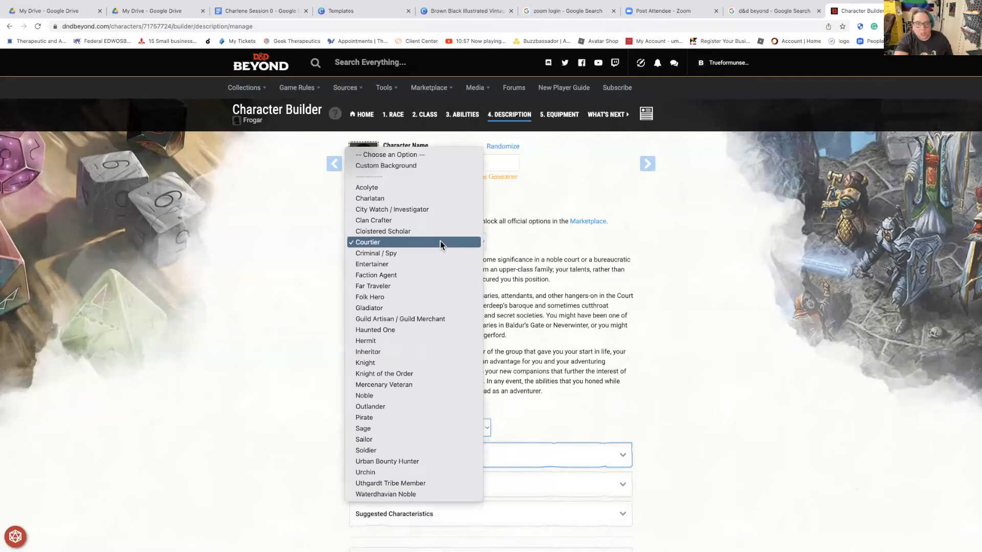
click(435, 264)
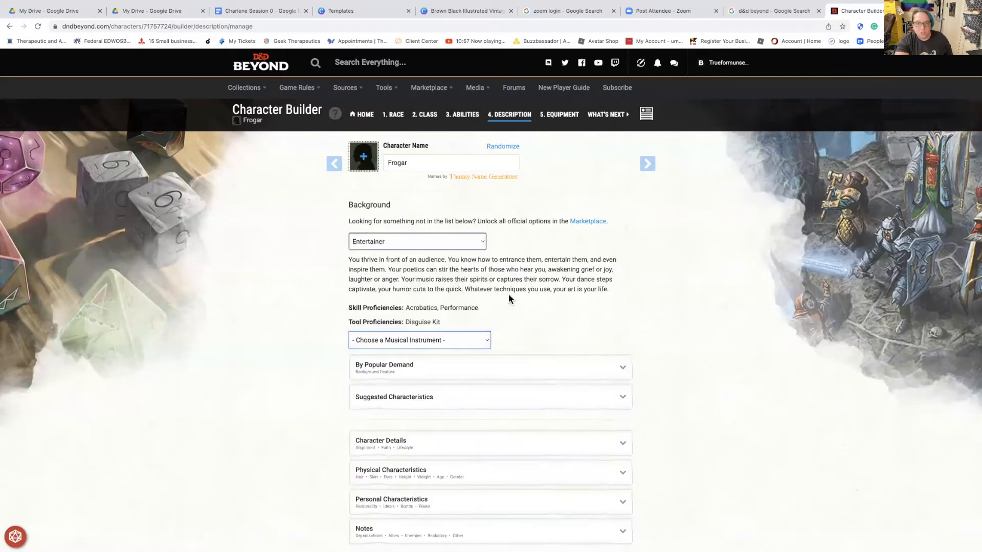
click(459, 340)
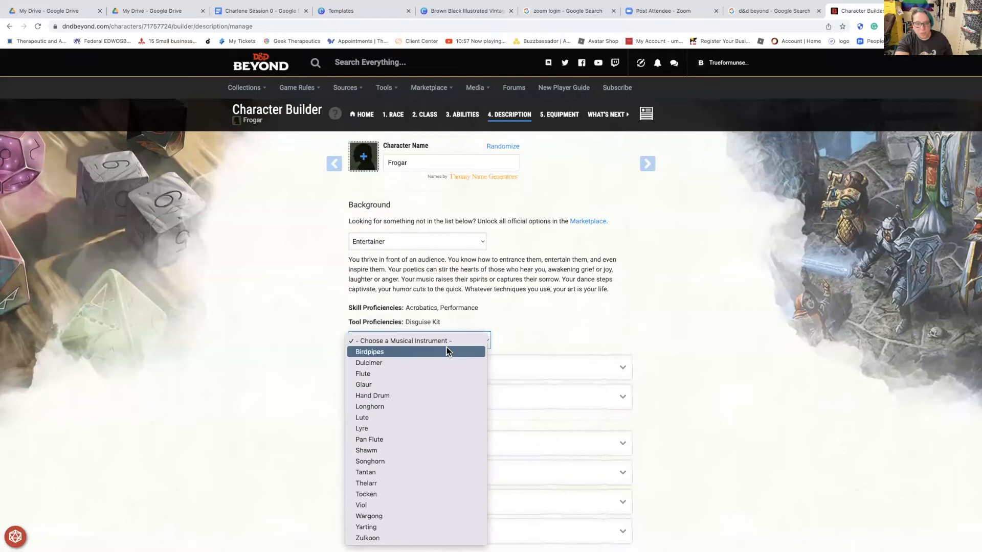
click(418, 416)
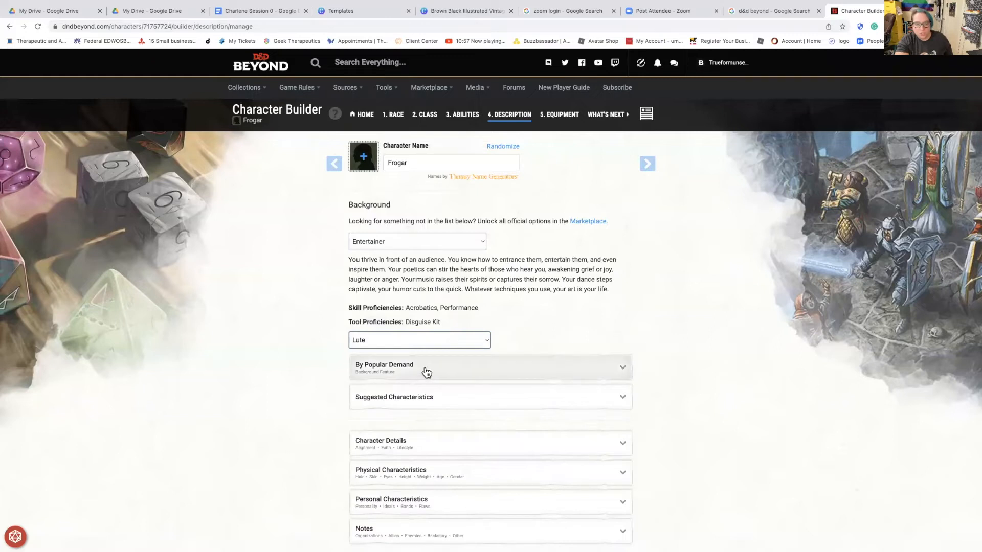
Read the description of the Entertainer's By Popular Demand feature and collapse it again
click(608, 372)
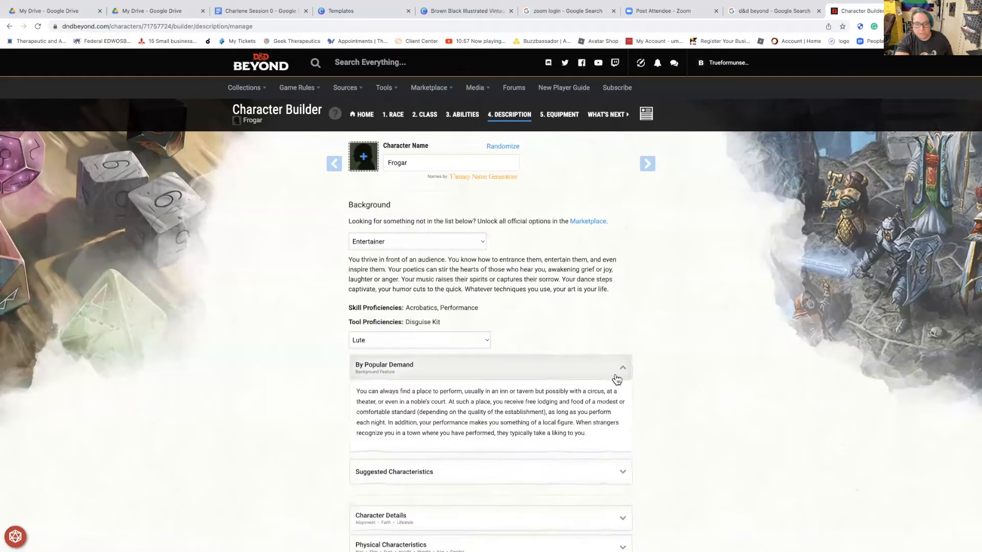
scroll(634, 398, down, 1)
scroll(420, 296, down, 3)
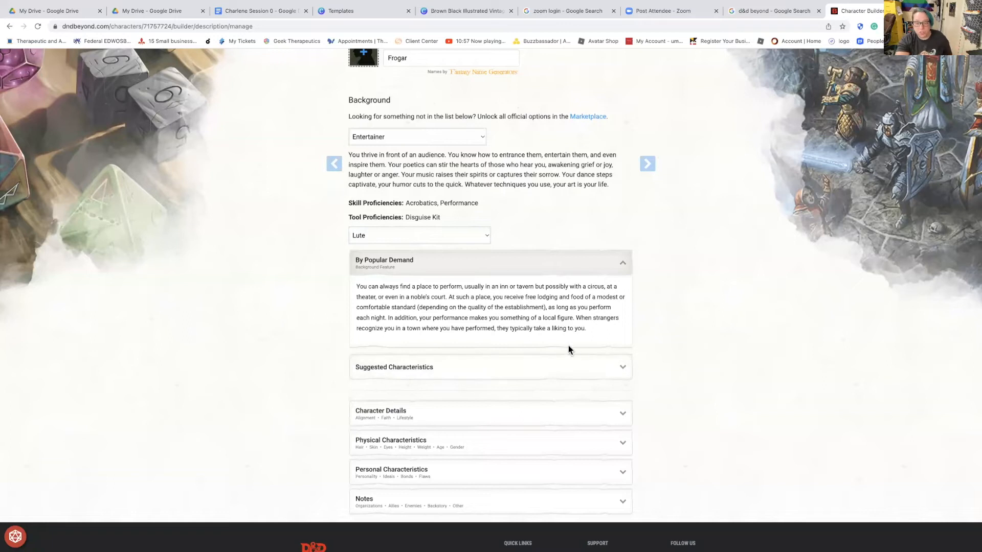
click(621, 265)
scroll(674, 344, down, 1)
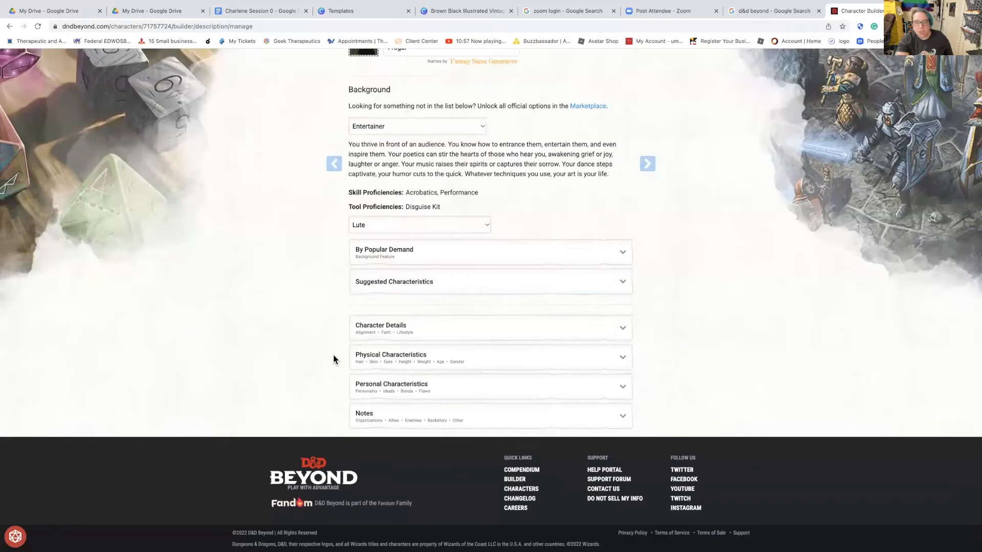
Examine the alignment, faith and lifestyle fields in Character Details and the Physical Characteristics fields from Hair to Gender
click(456, 331)
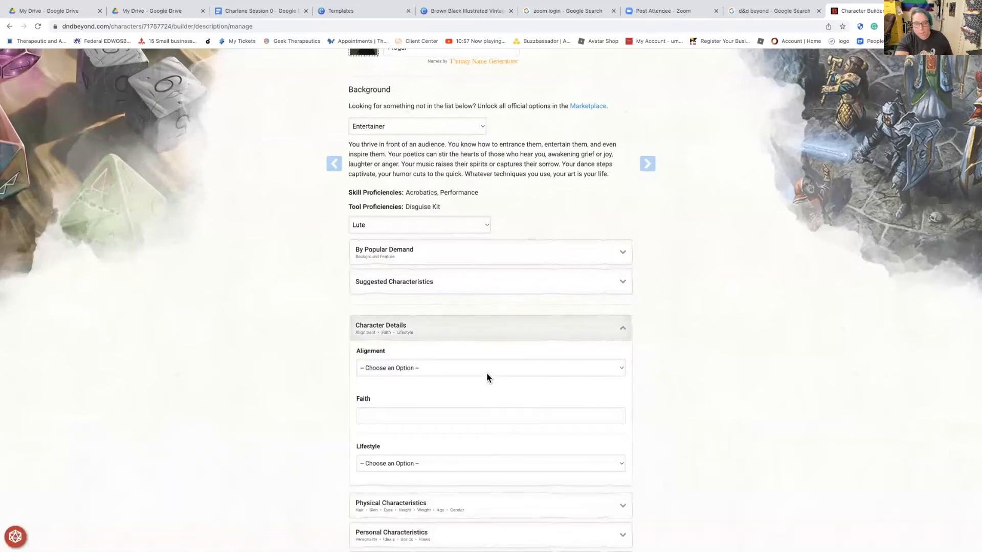
scroll(492, 407, down, 1)
scroll(444, 358, down, 2)
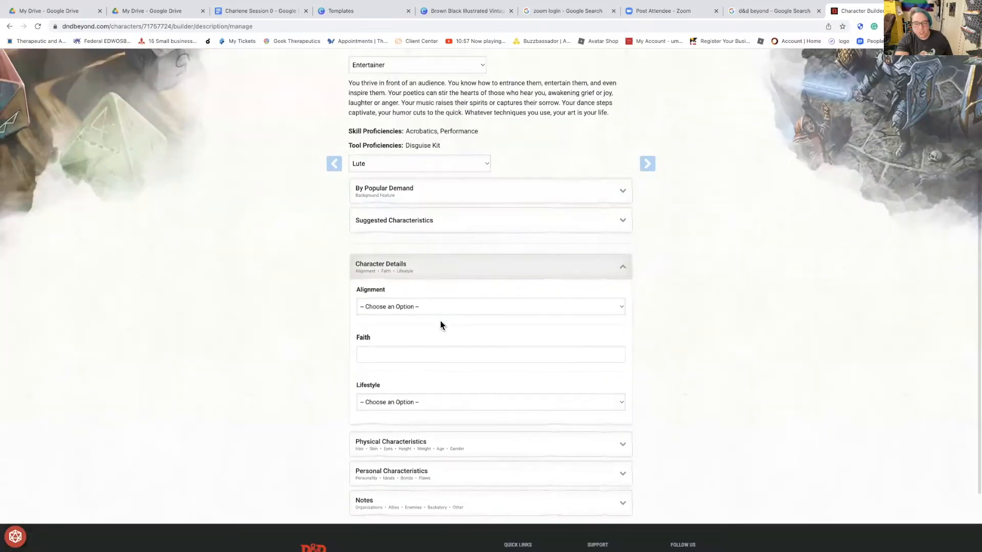
click(537, 269)
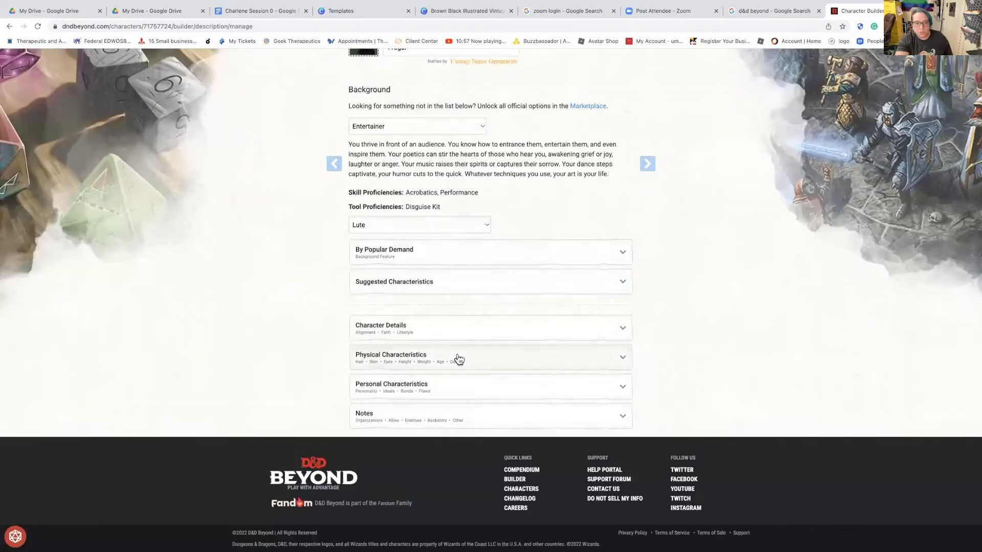
click(458, 363)
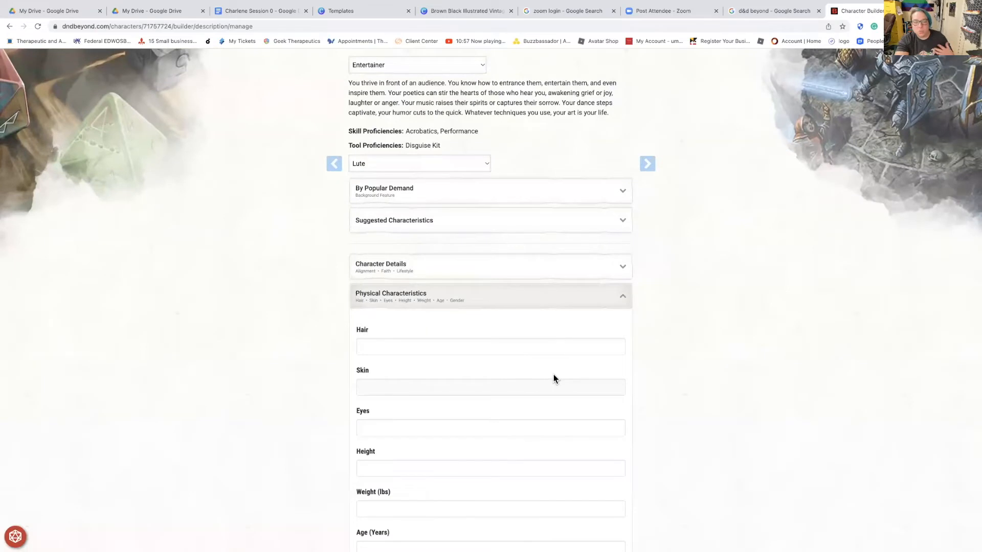
scroll(554, 377, down, 2)
scroll(553, 378, down, 3)
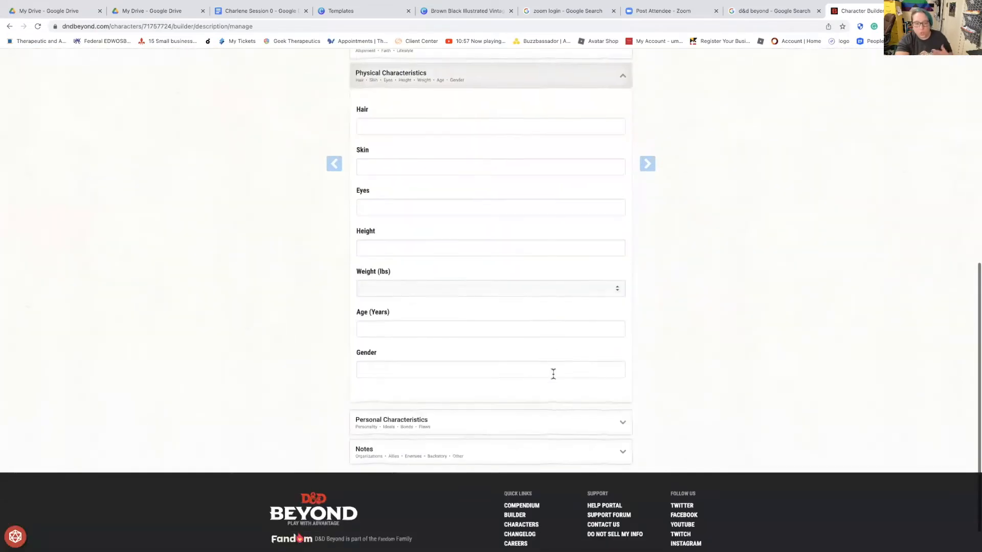
Expand the Personal Characteristics, review the suggested personality traits and close them without adding any
click(591, 422)
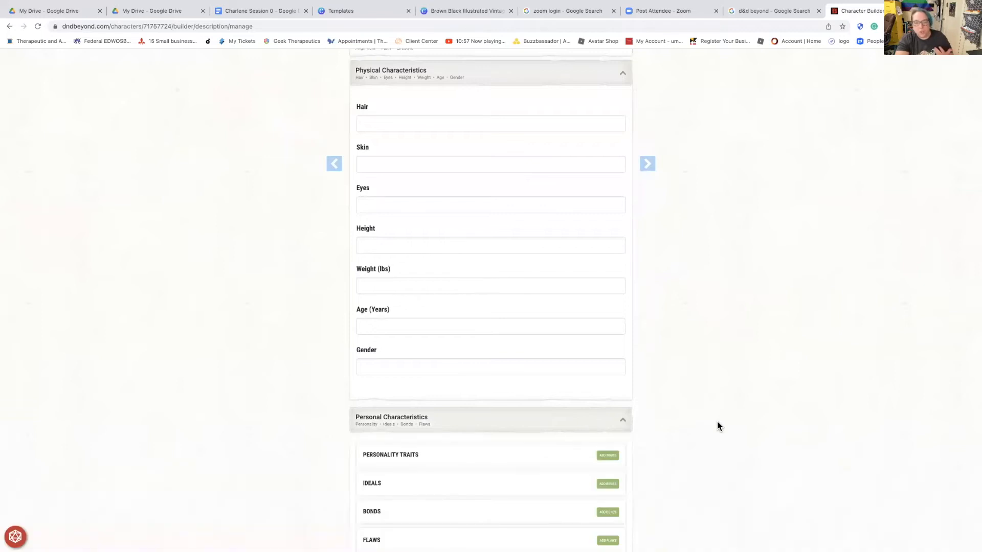
scroll(716, 423, down, 1)
scroll(716, 421, down, 2)
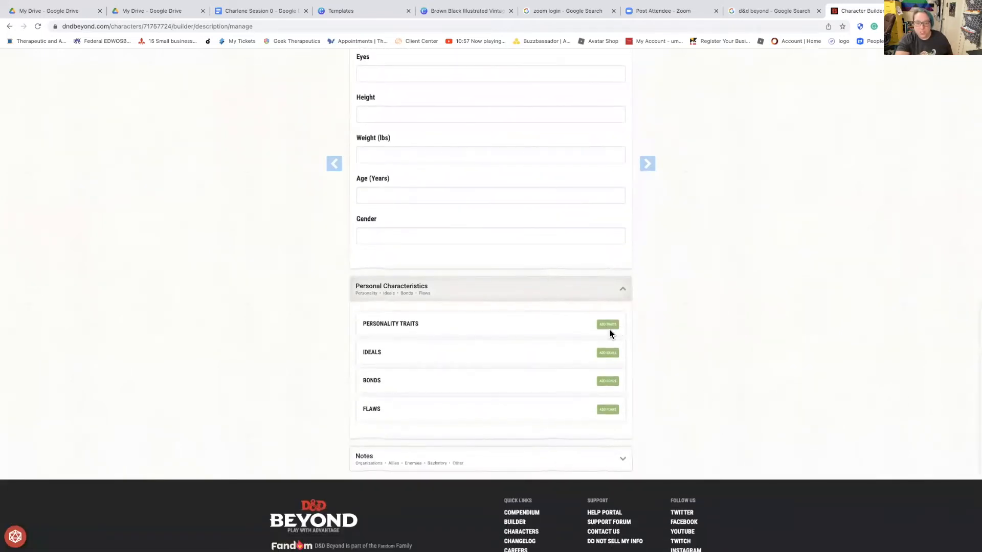
click(608, 325)
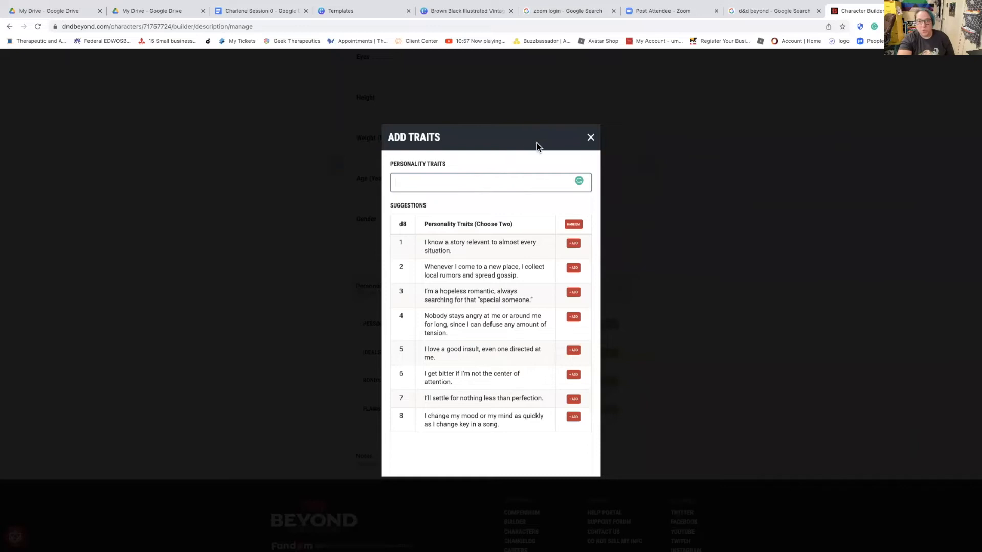
click(591, 138)
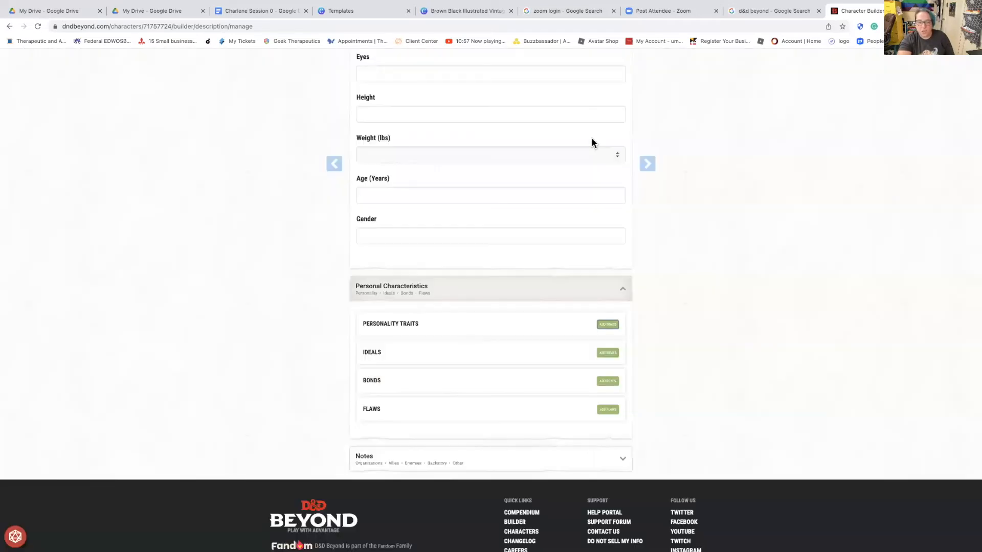
Review the suggested ideals, bonds and flaws in Personal Characteristics, closing each list without adding anything
click(613, 356)
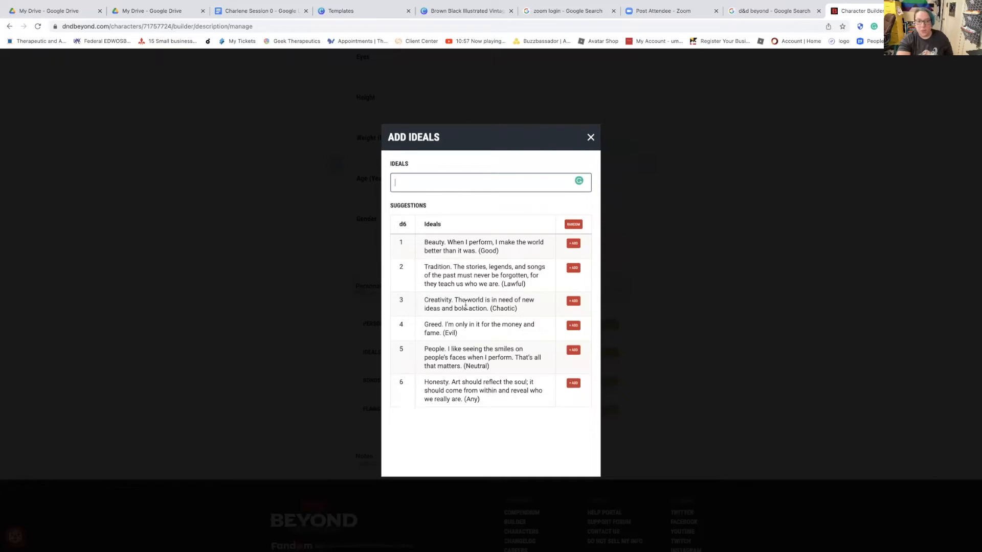
click(591, 139)
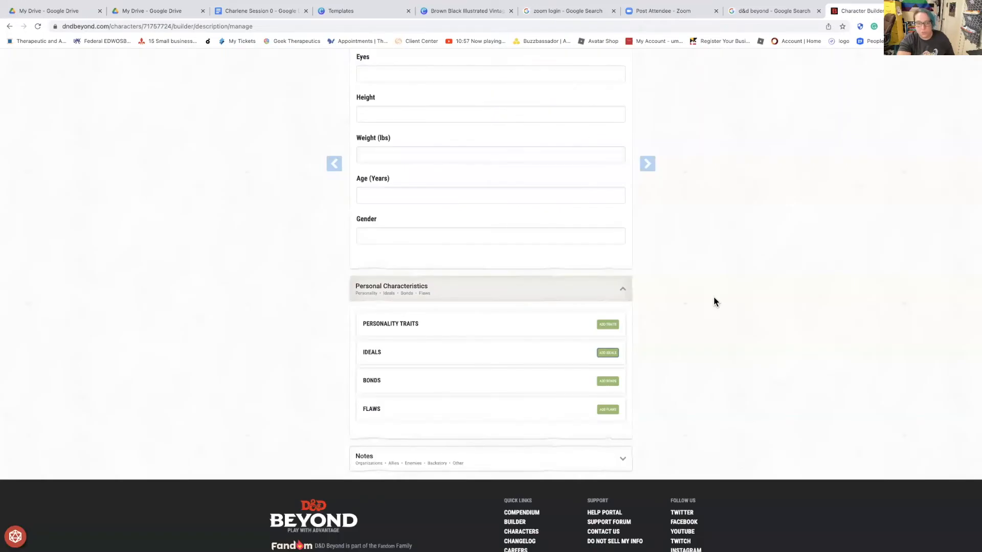
scroll(713, 297, down, 1)
click(607, 337)
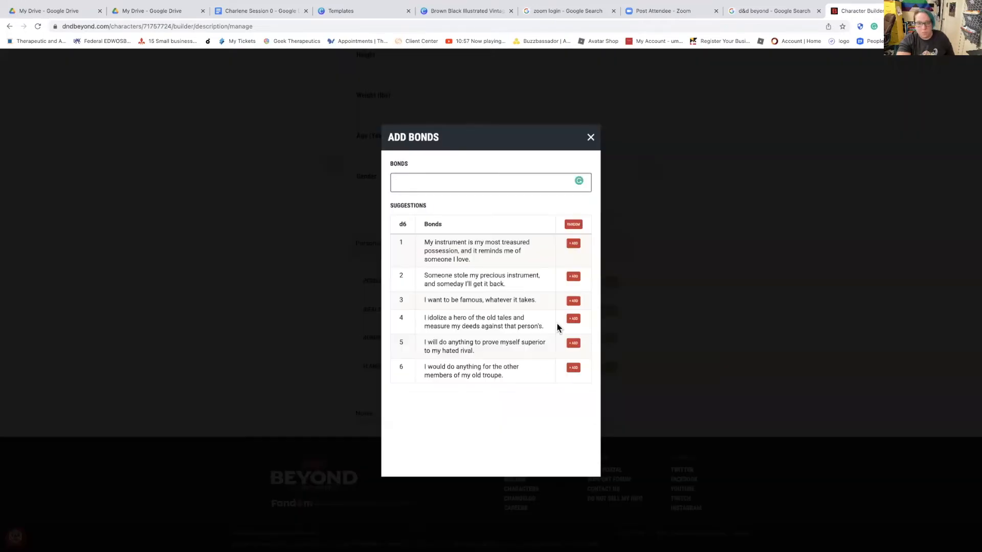
click(591, 142)
click(590, 138)
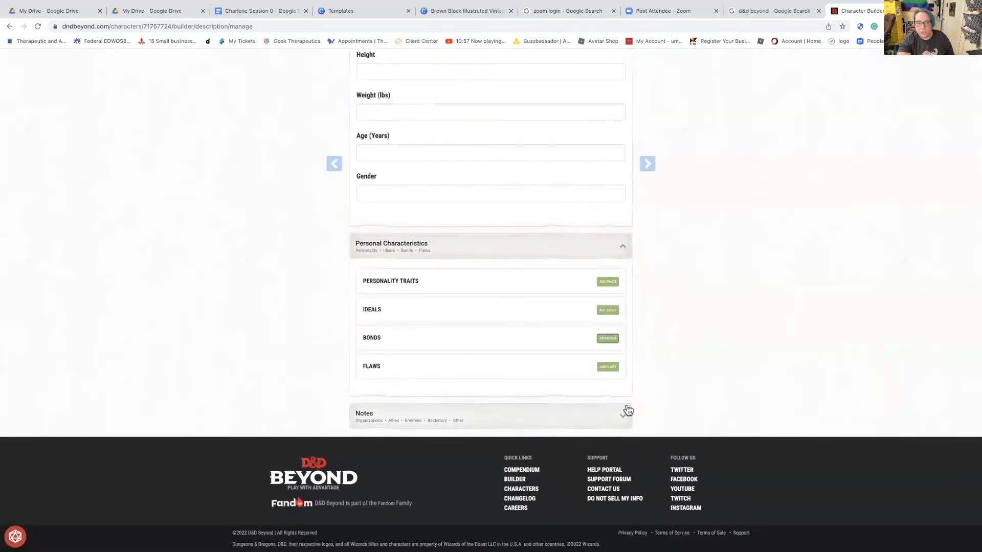
click(610, 366)
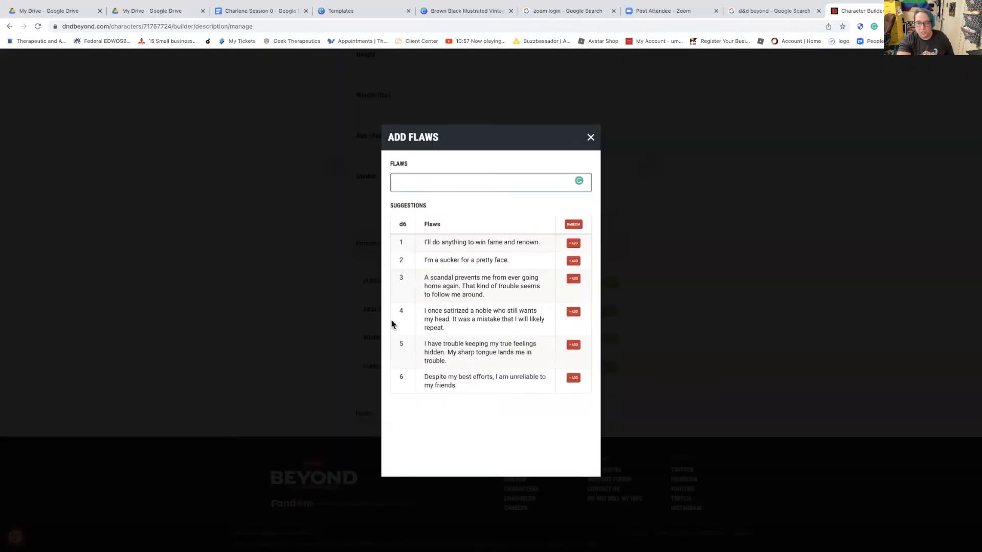
click(592, 142)
click(591, 142)
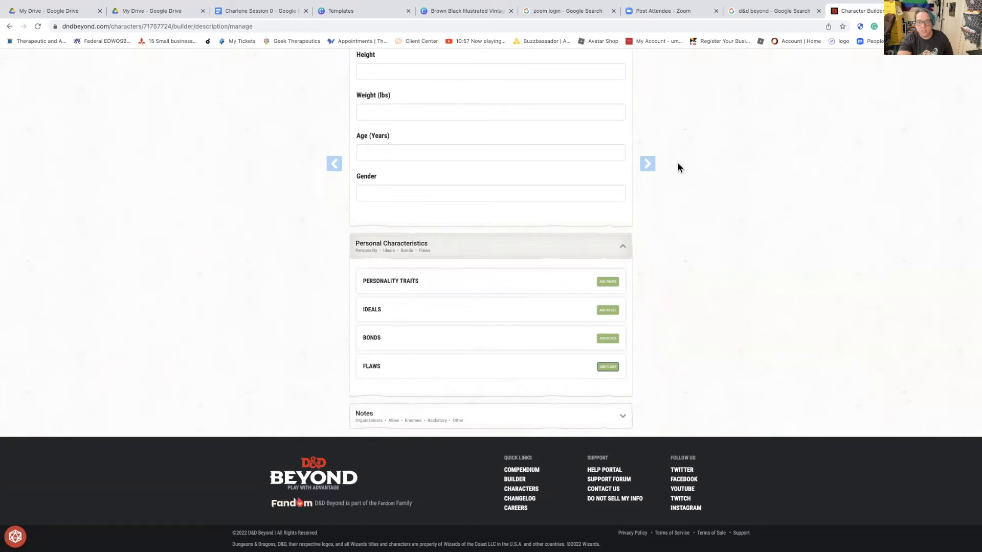
Proceed to the equipment stage and choose starting equipment instead of gold
click(651, 165)
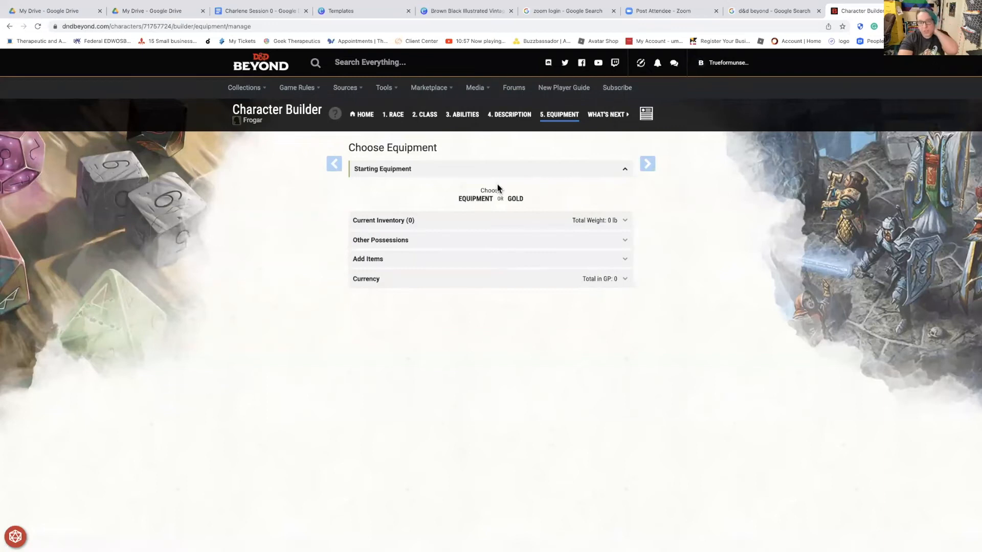
click(476, 199)
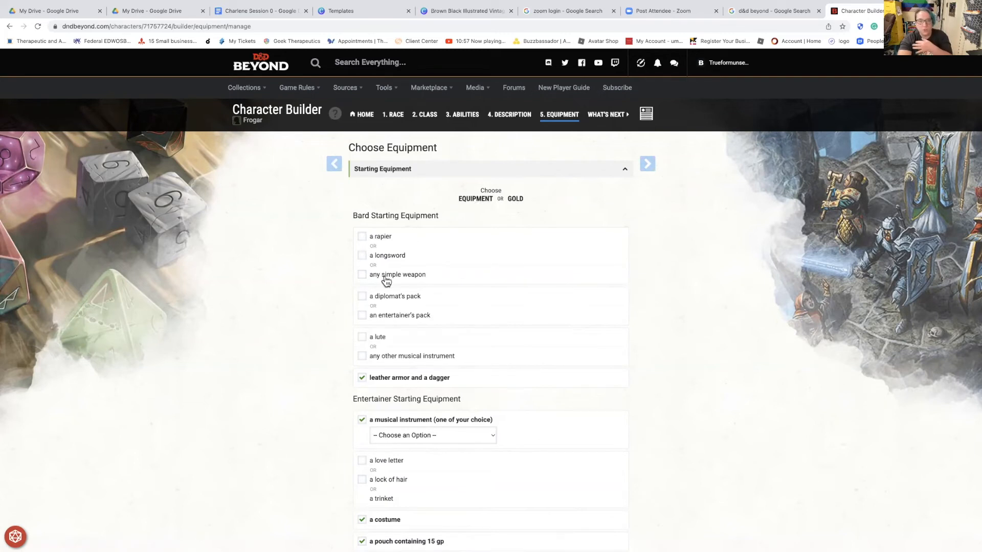
click(366, 277)
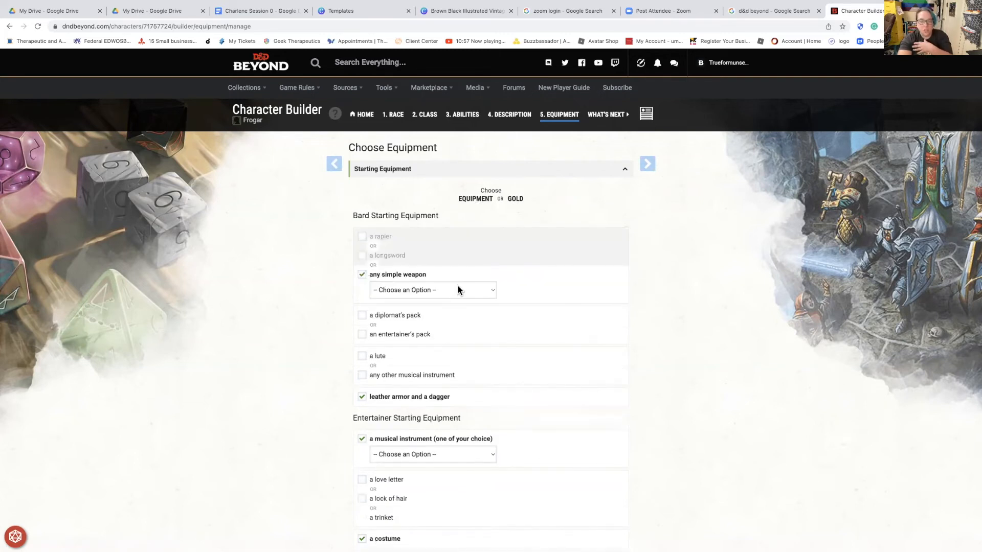
click(459, 287)
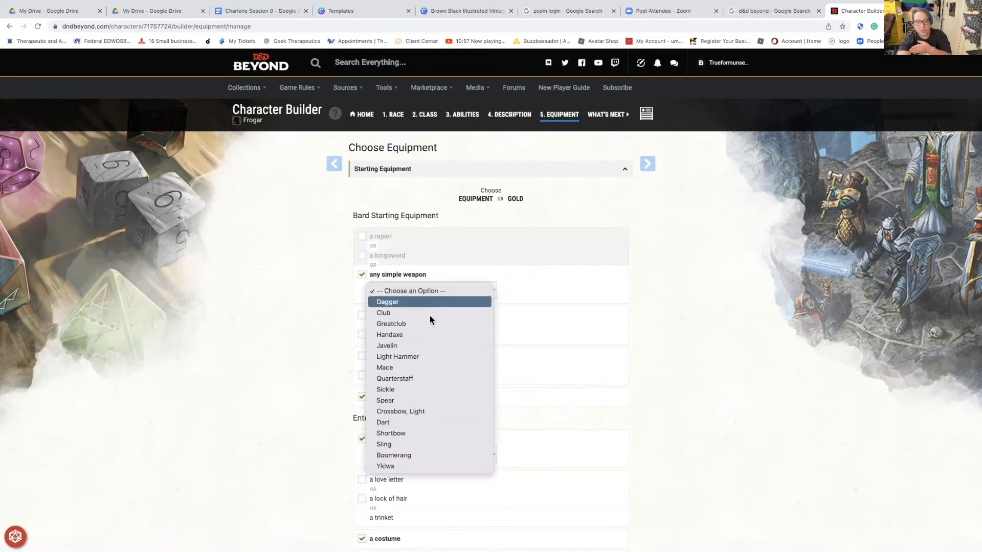
click(297, 292)
click(362, 255)
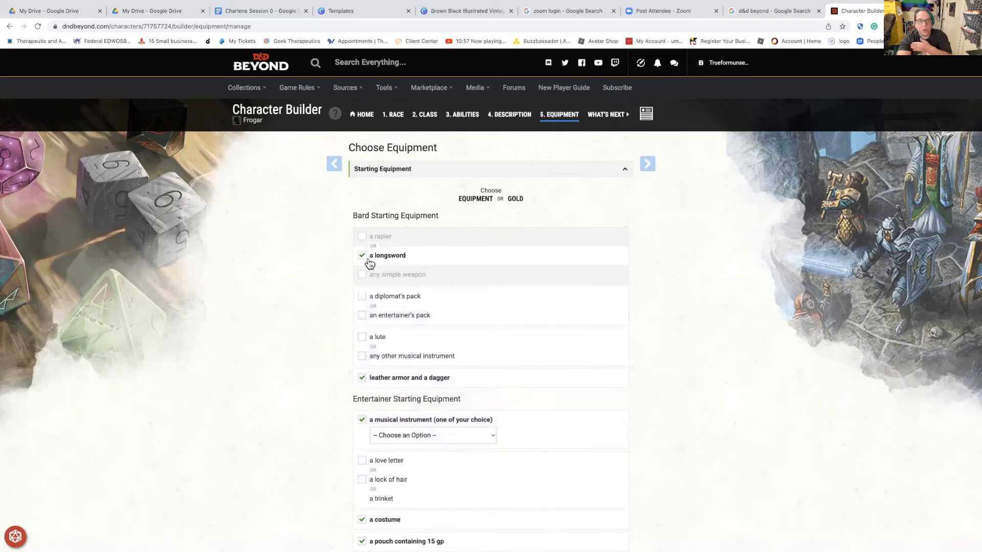
Select a rapier, an entertainer's pack and a lute as the Bard starting equipment
click(362, 238)
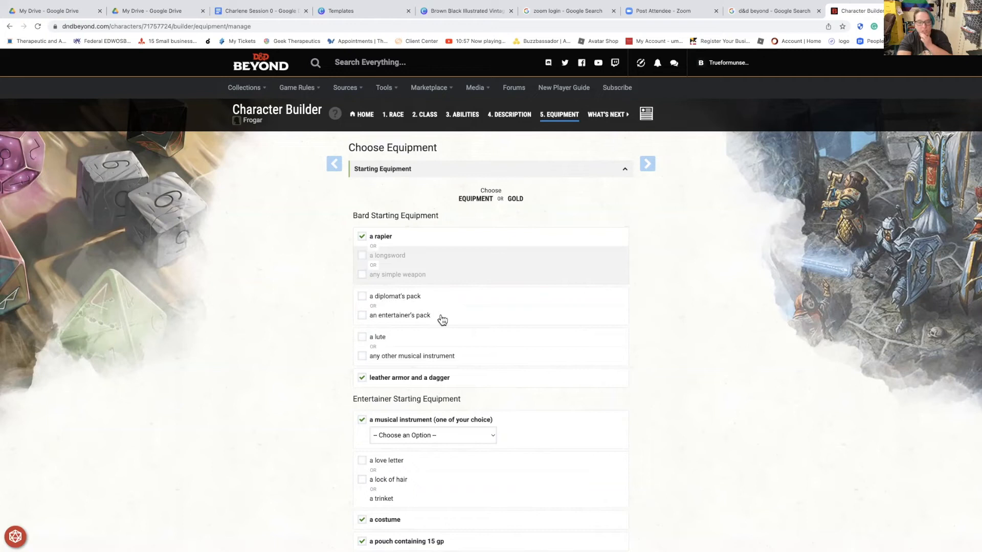
click(362, 317)
scroll(496, 351, down, 1)
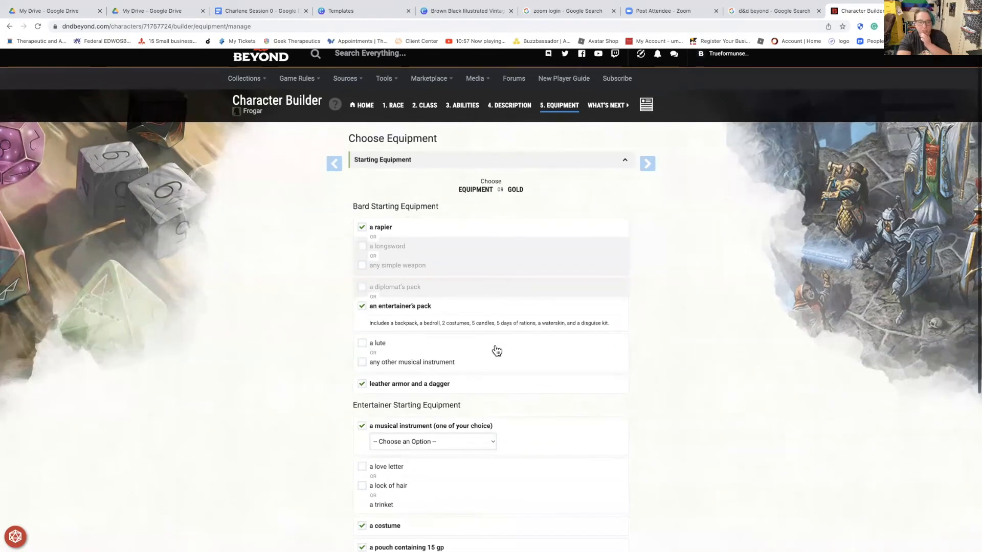
scroll(496, 351, down, 3)
scroll(373, 283, down, 2)
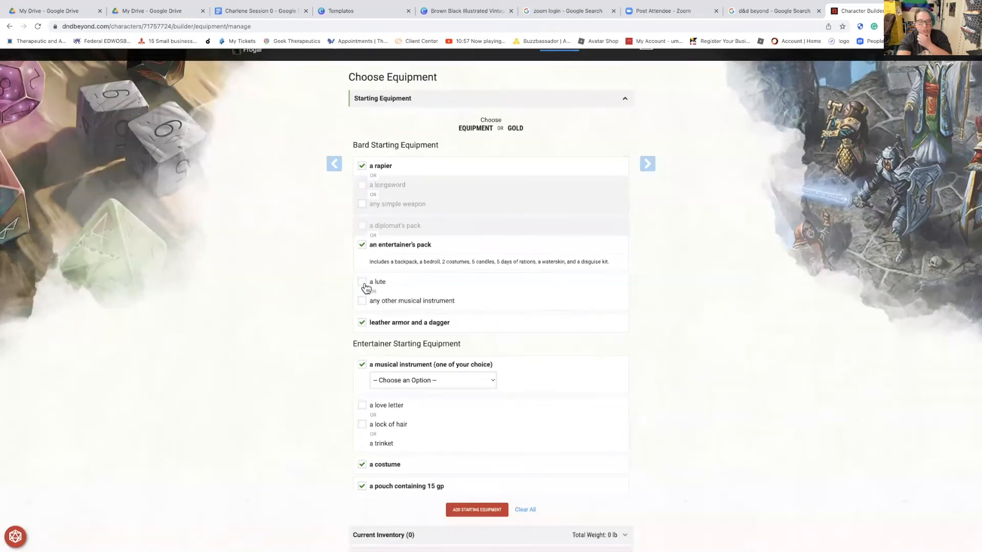
click(364, 286)
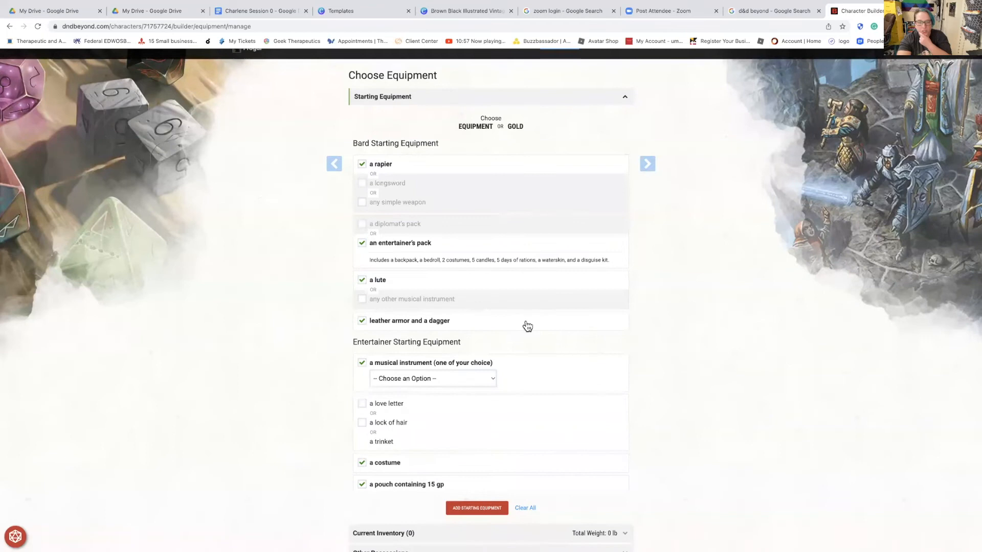
scroll(429, 263, down, 2)
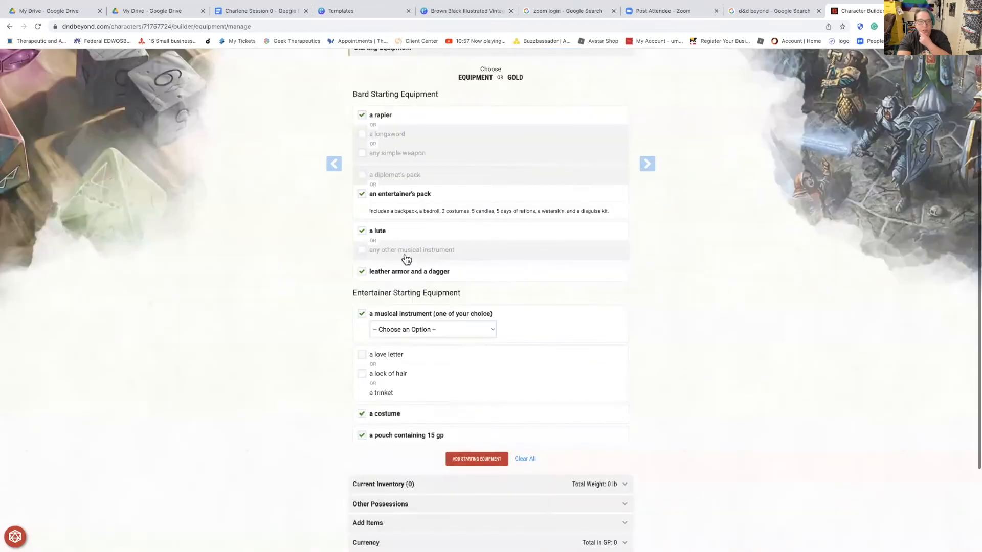
click(363, 250)
click(422, 271)
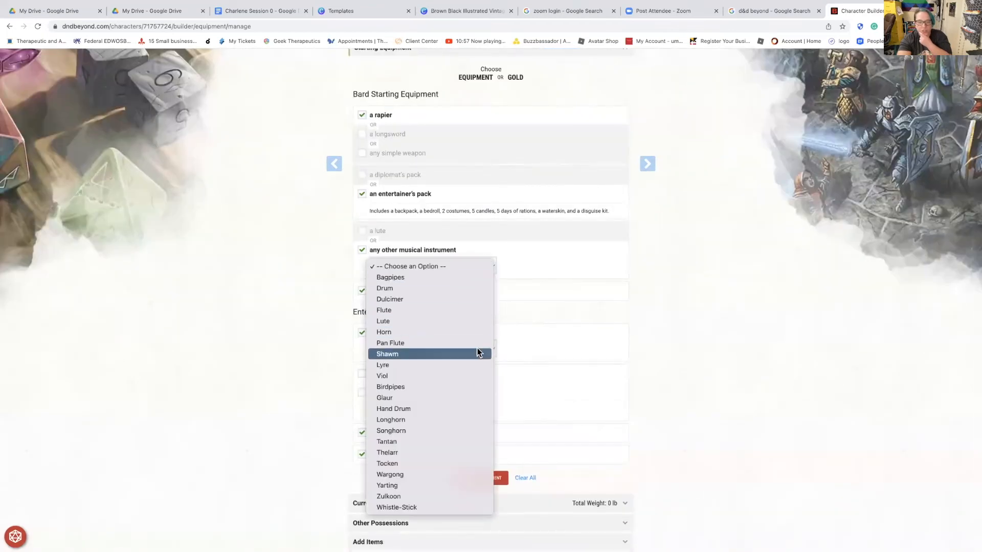
click(496, 259)
click(363, 232)
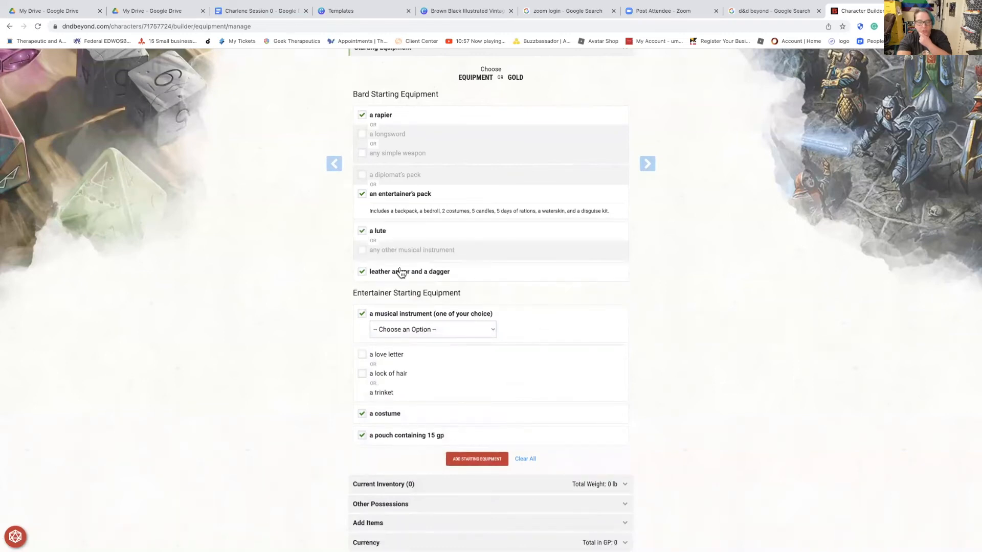
Choose Bagpipes as the musical instrument and a love letter in the Entertainer starting equipment
scroll(581, 345, down, 1)
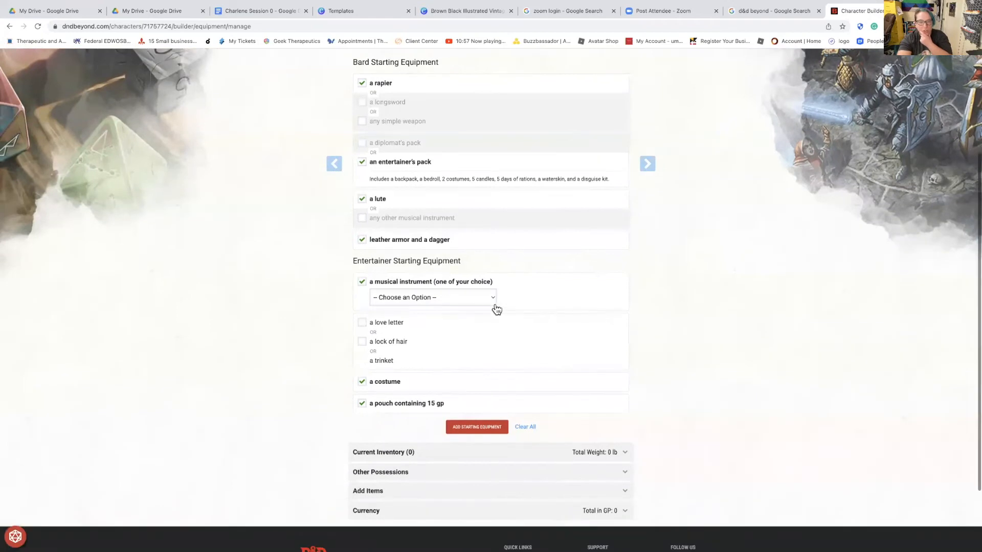
click(462, 298)
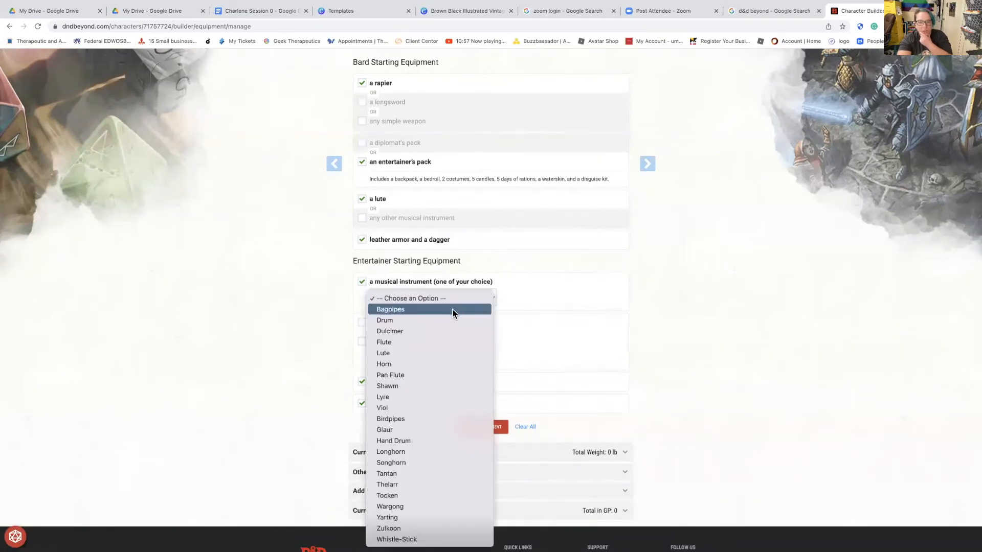
click(452, 309)
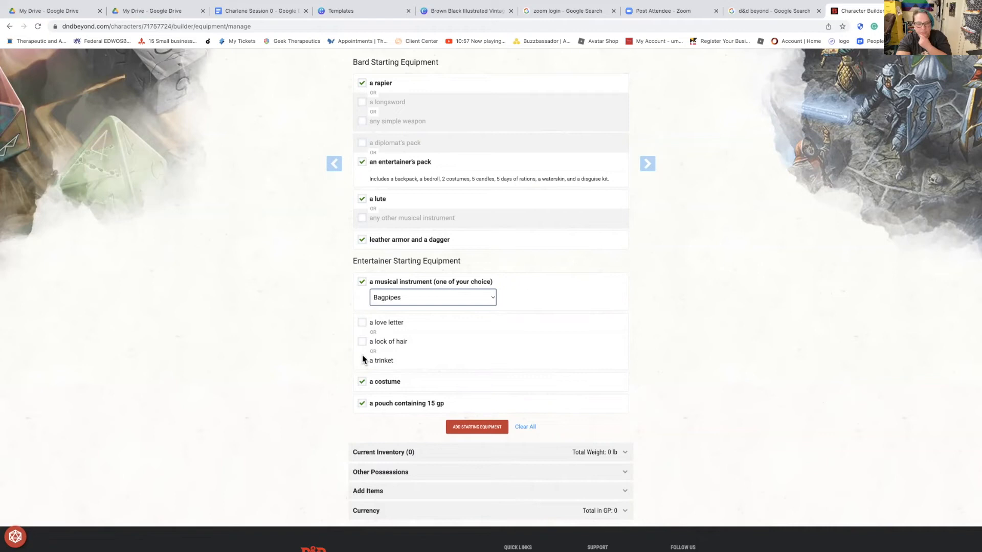
click(362, 325)
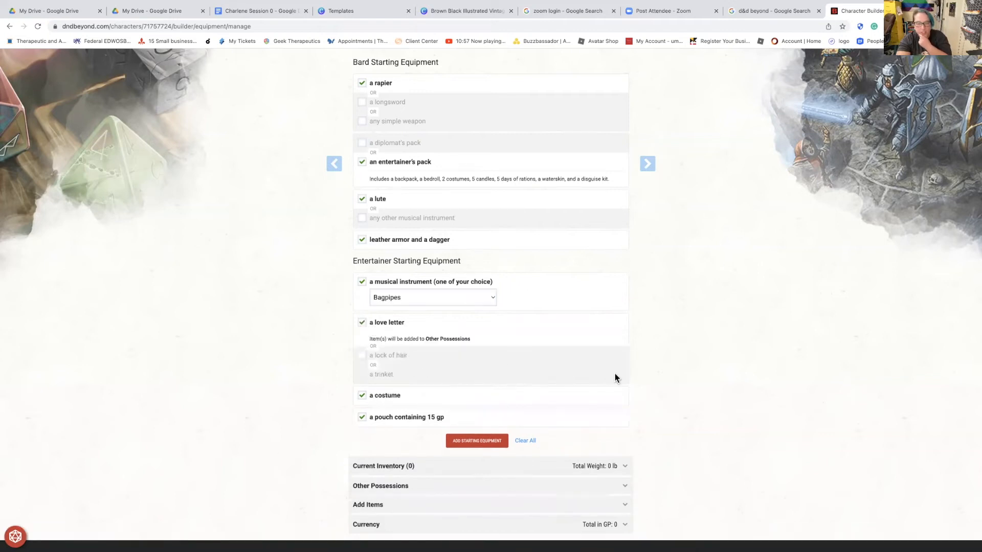
Add the selected starting equipment to the character's inventory
scroll(625, 375, down, 1)
scroll(626, 380, down, 3)
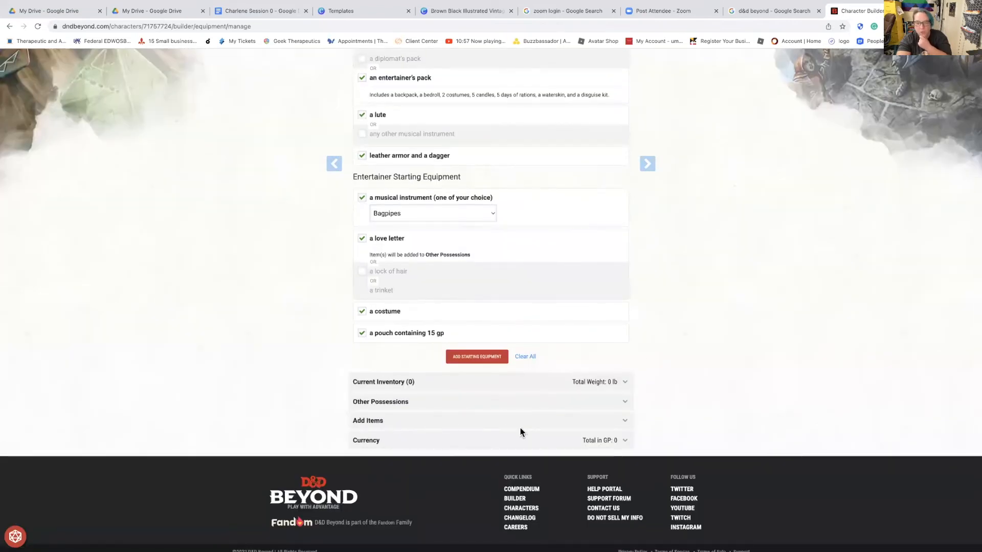
click(476, 357)
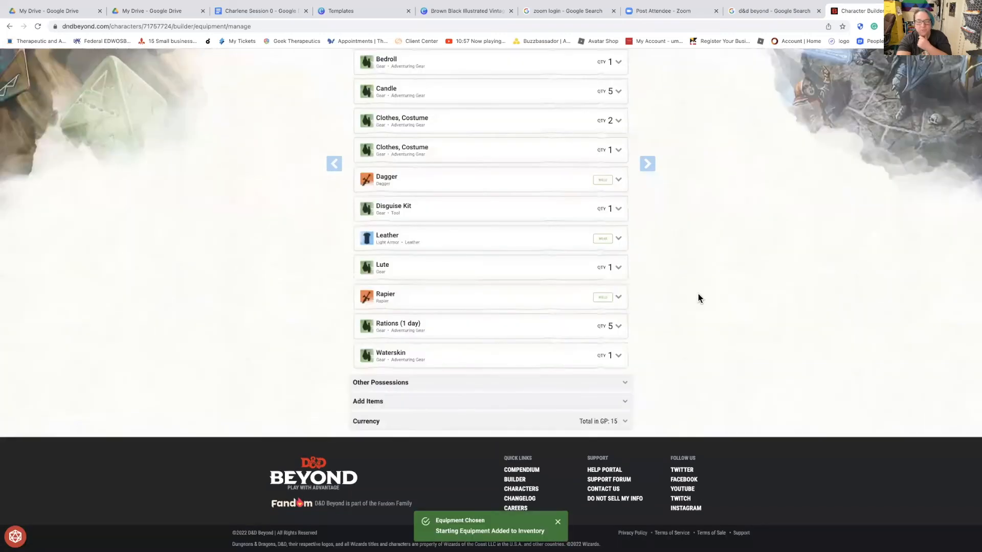
In the current inventory, put the backpack to use, wield the dagger and rapier, and wear the leather armor
scroll(698, 295, up, 3)
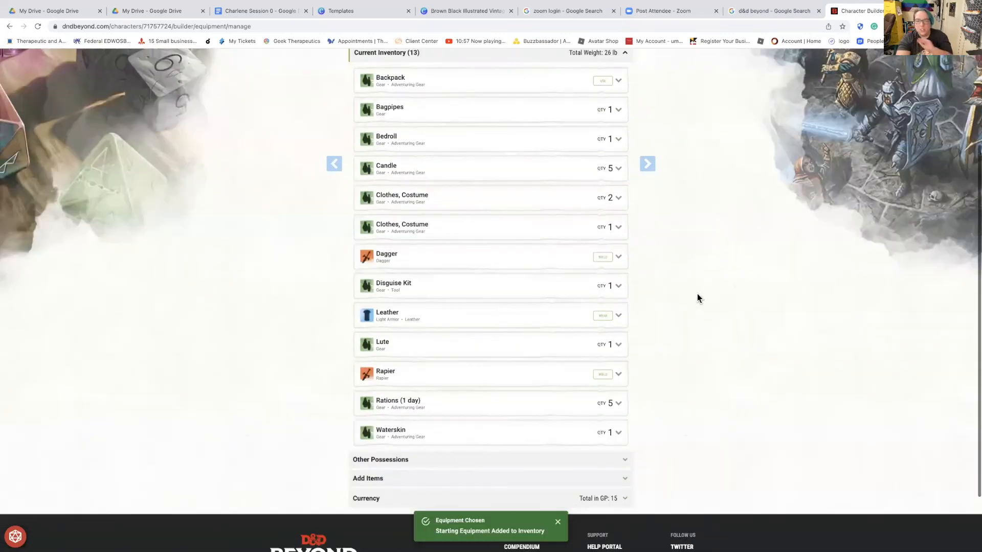
scroll(698, 298, up, 3)
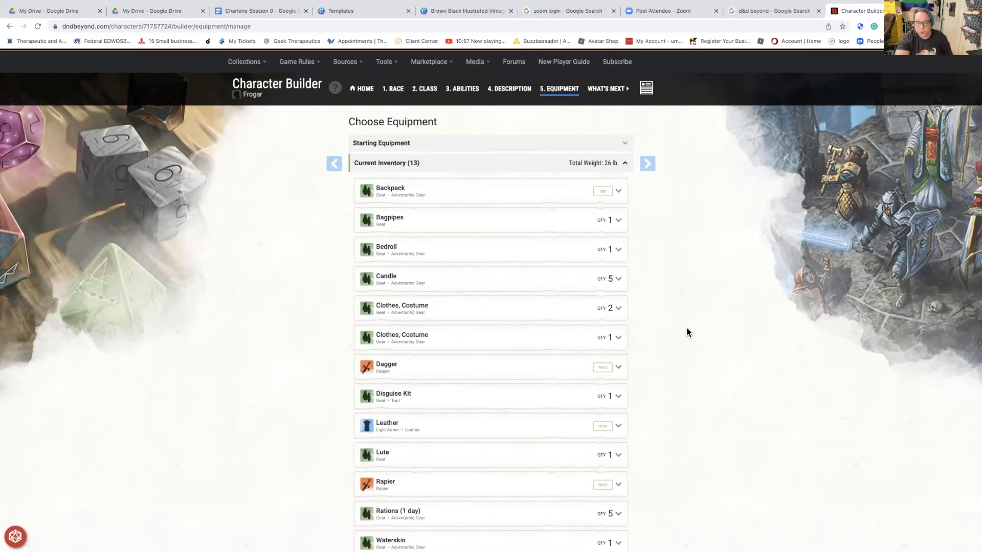
click(602, 192)
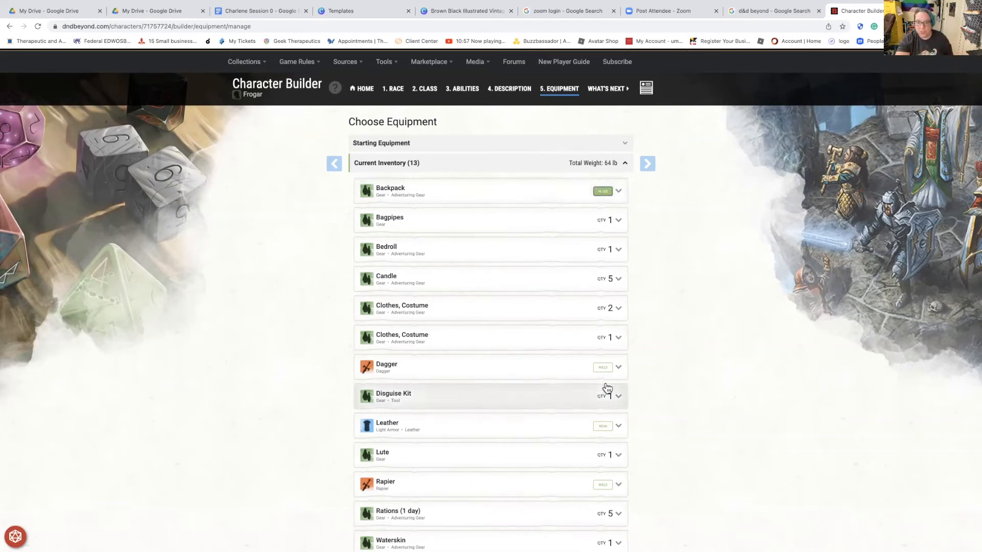
click(603, 367)
scroll(674, 384, down, 1)
scroll(673, 385, down, 1)
scroll(618, 351, down, 1)
click(603, 333)
click(608, 400)
scroll(717, 419, down, 1)
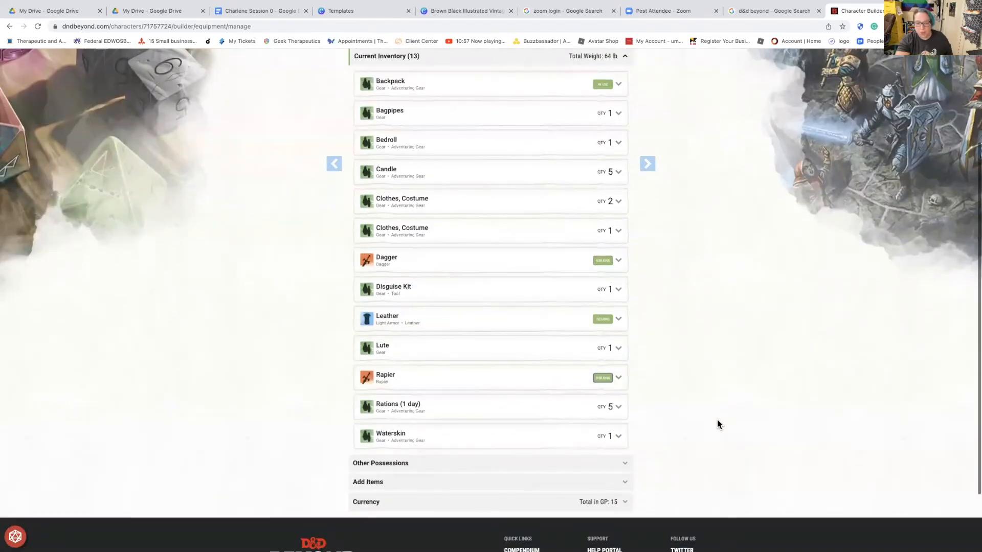
scroll(668, 393, down, 1)
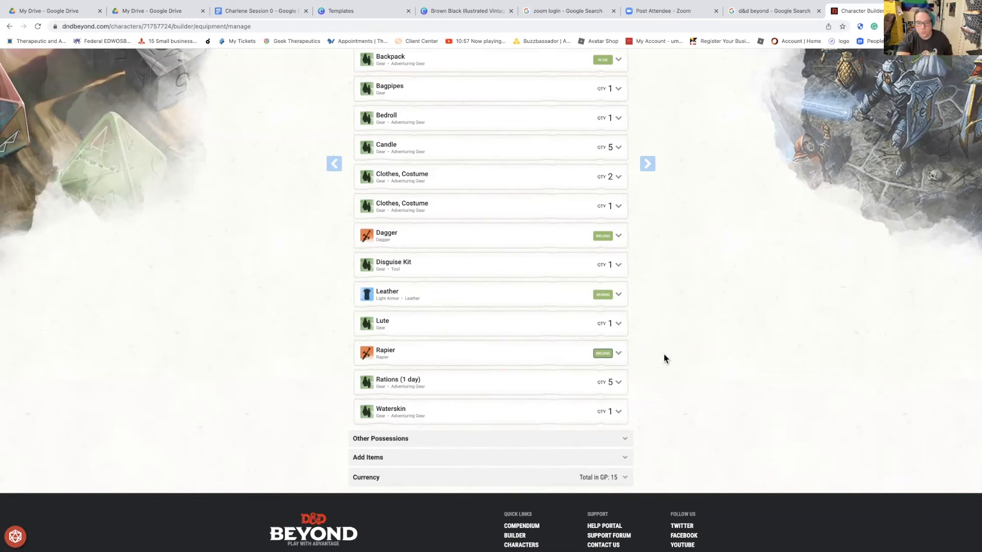
Leave the equipment stage for the digital character sheet, dismiss the Beyond 20 notice and look through the character's actions
click(649, 169)
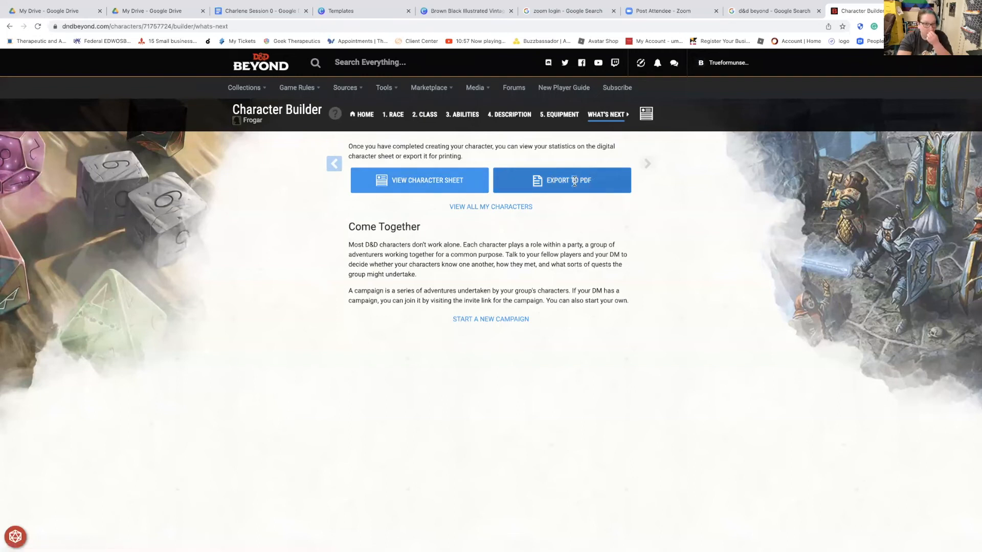
click(450, 184)
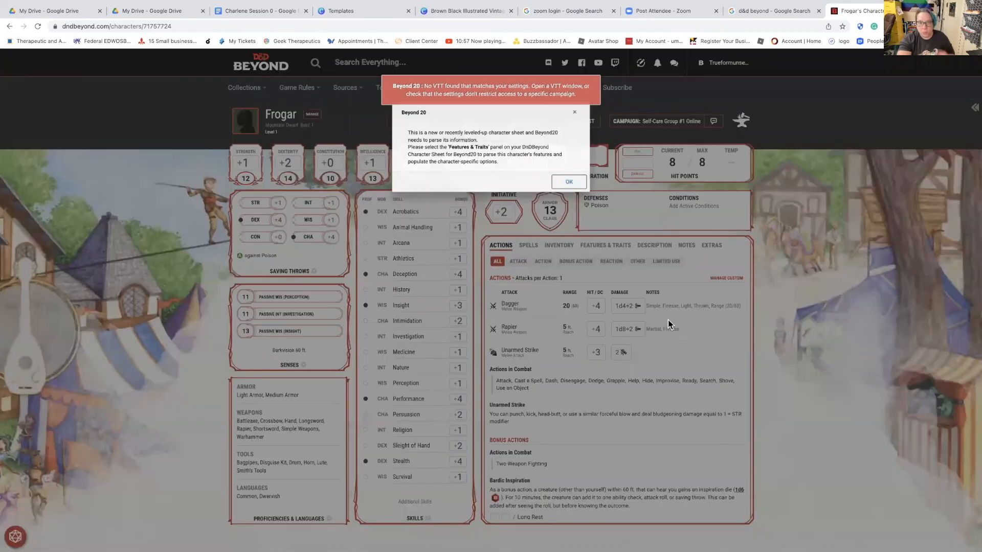
click(668, 321)
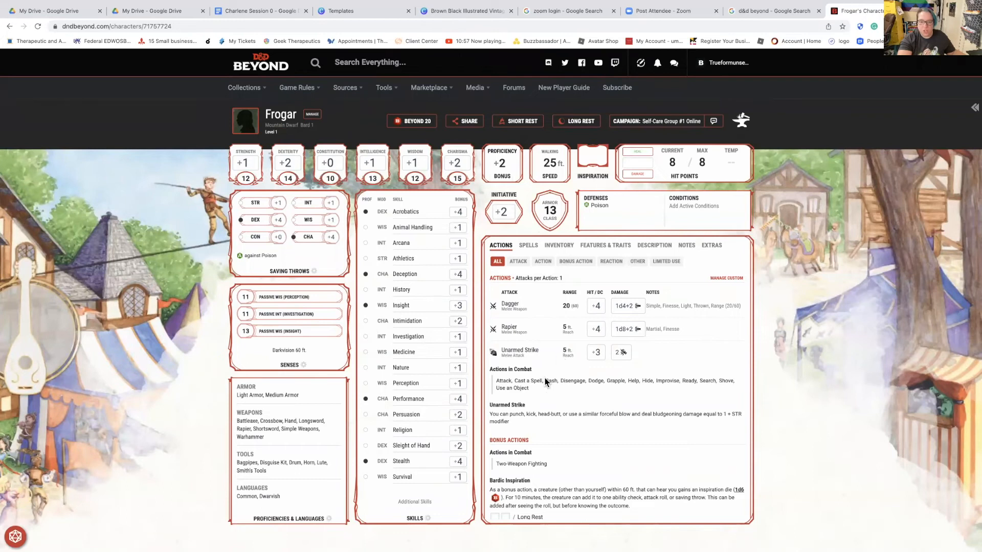
scroll(515, 389, down, 2)
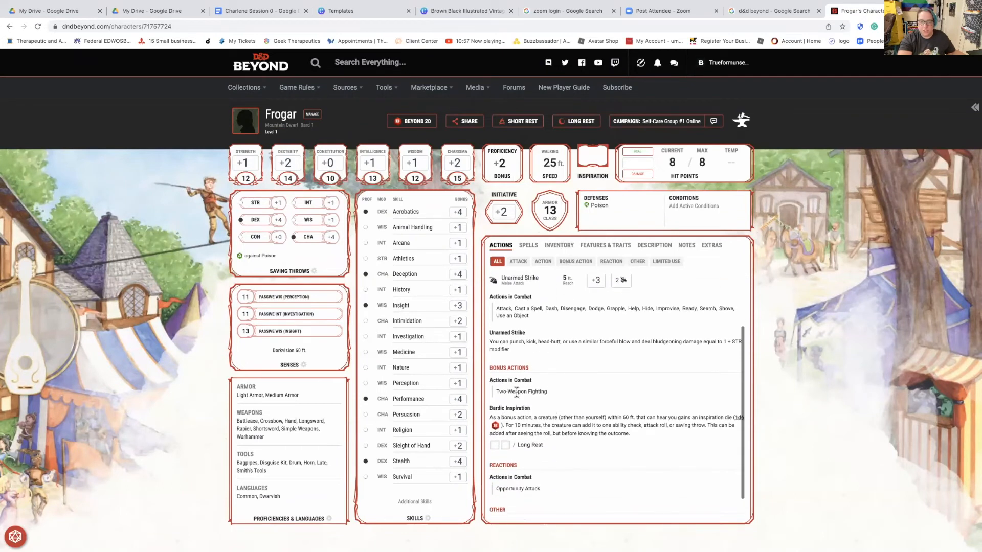
scroll(544, 435, down, 1)
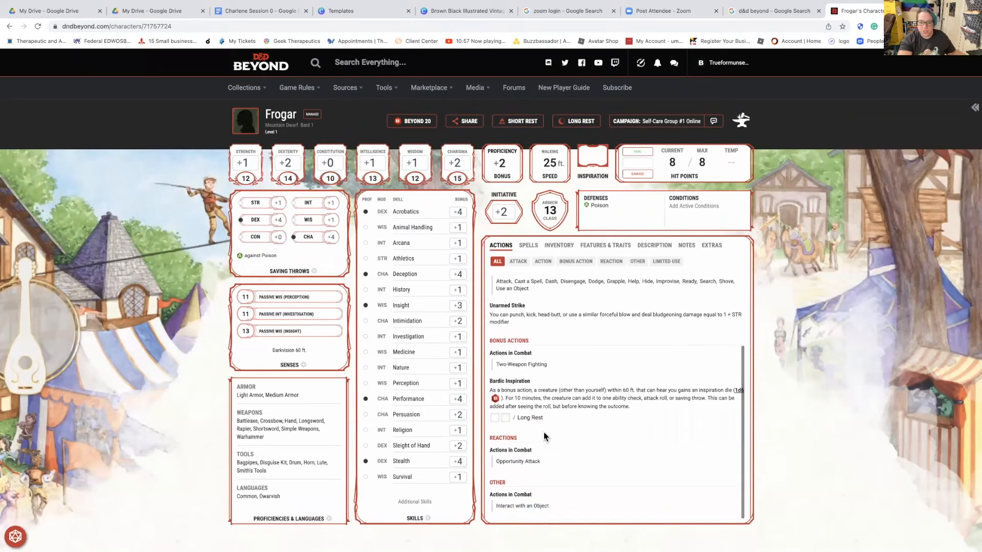
scroll(545, 436, up, 3)
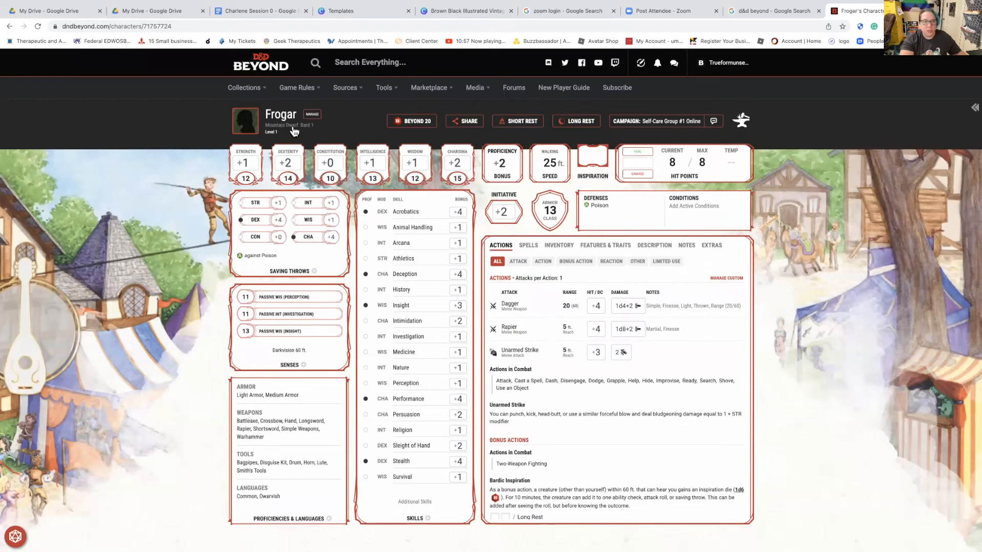
Open the bard's spell management, filter the available spells to cantrips, and learn Vicious Mockery and Message
click(529, 247)
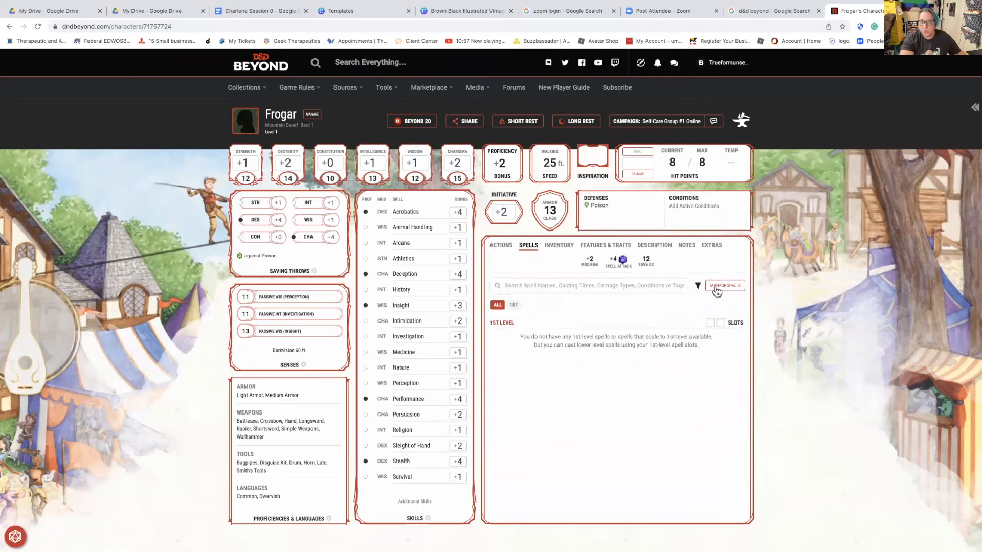
click(717, 290)
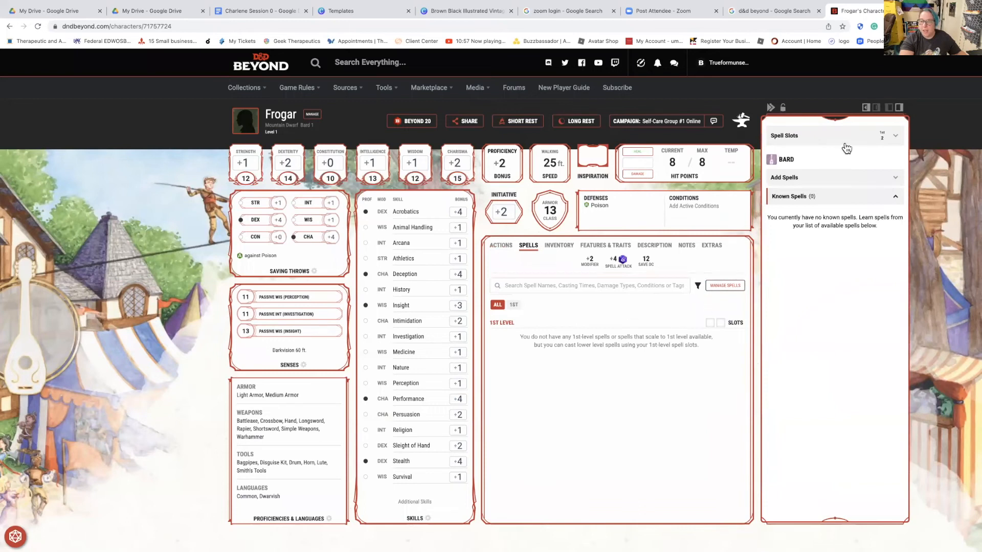
click(879, 137)
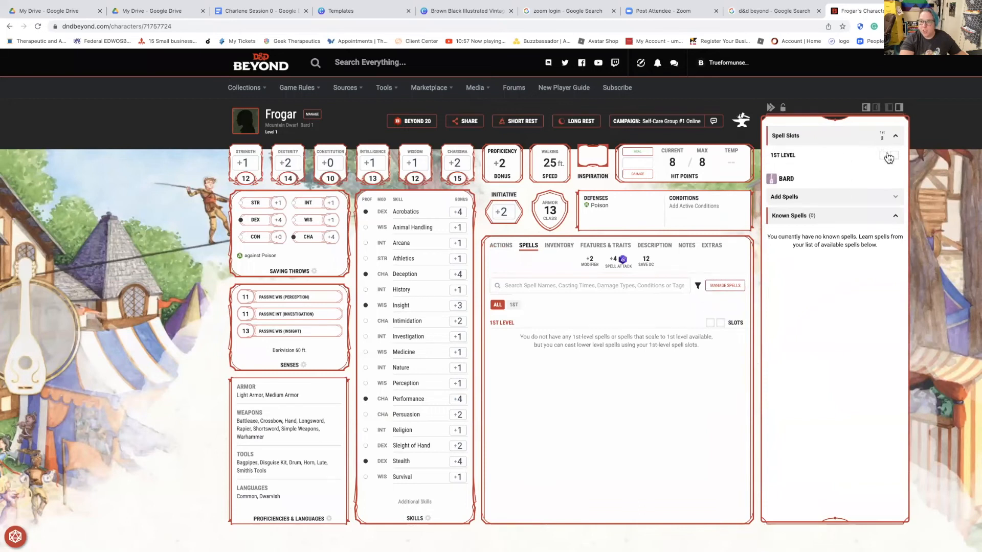
click(850, 204)
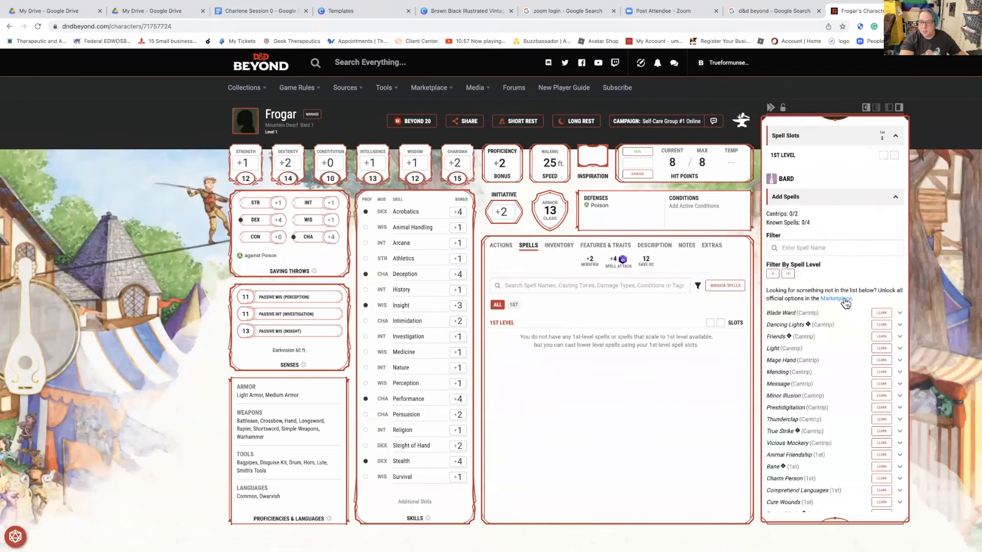
click(773, 274)
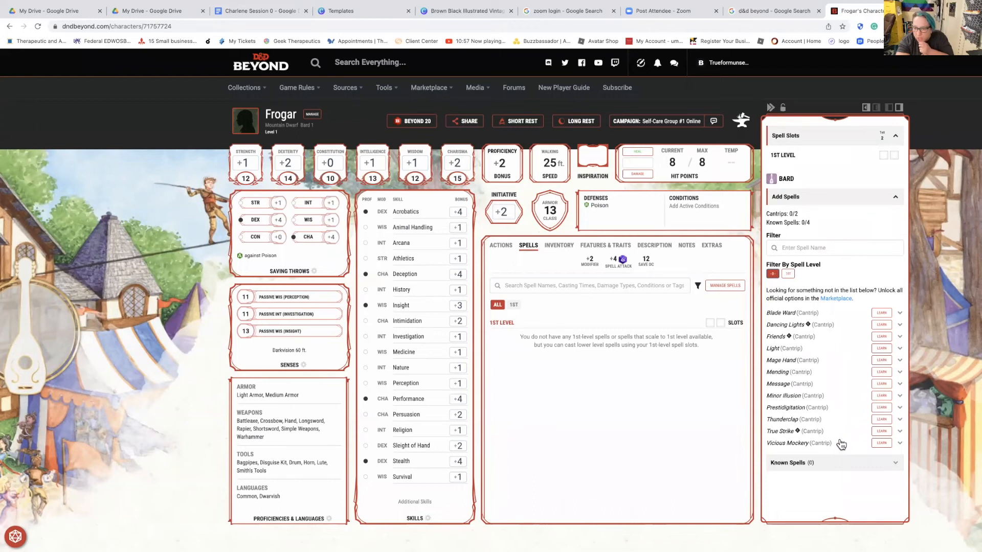
click(881, 443)
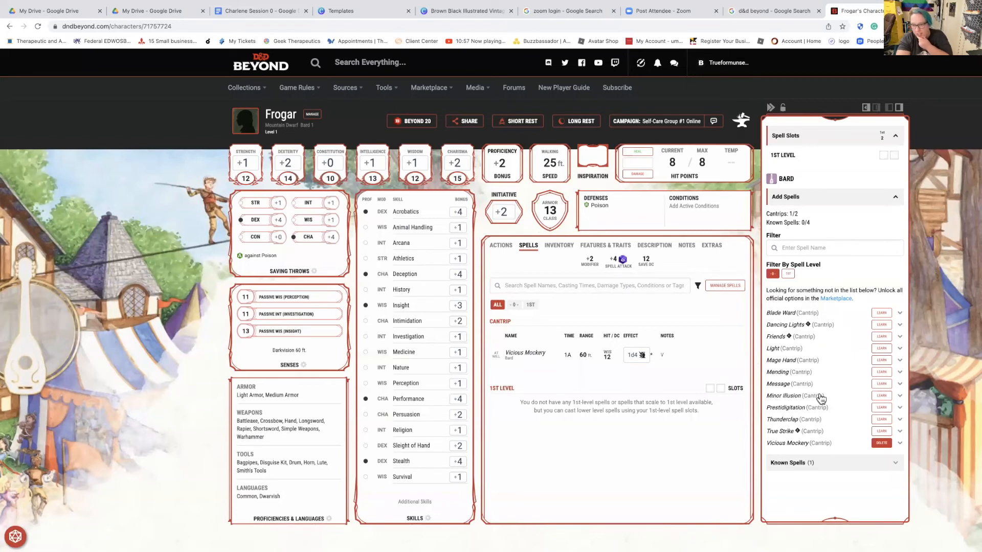
click(882, 385)
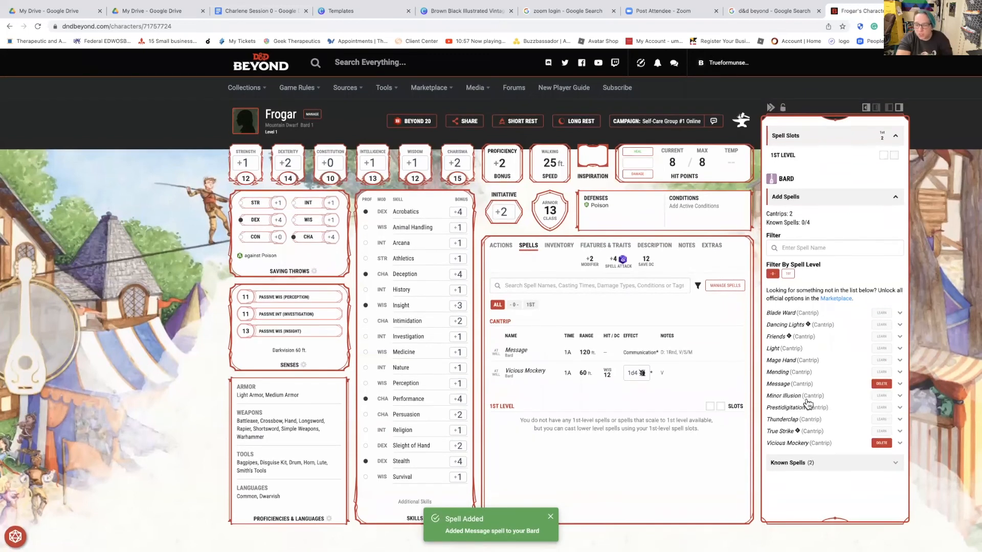
Limit the available spells to 1st level and learn Disguise Self and Feather Fall
click(792, 276)
scroll(846, 352, down, 1)
scroll(846, 353, down, 1)
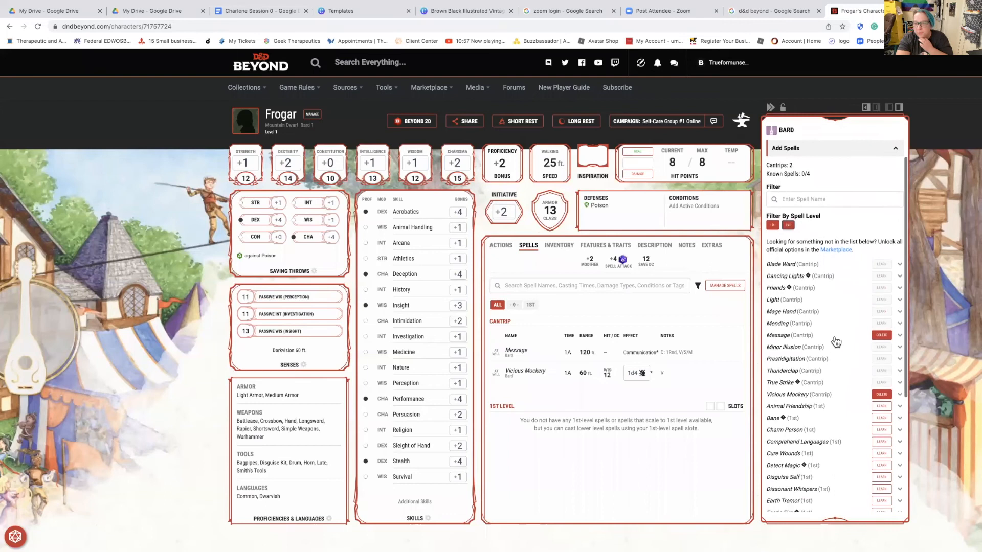
click(778, 226)
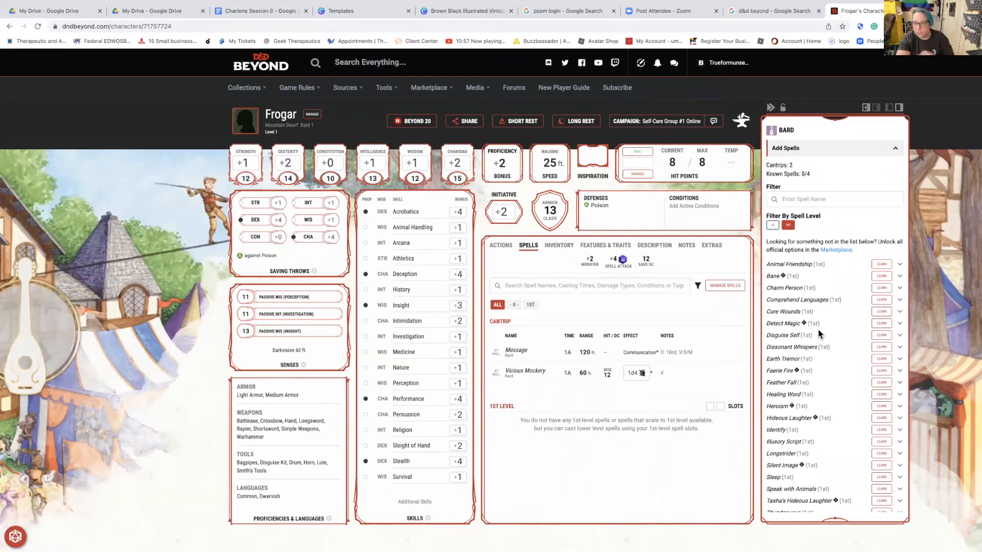
click(772, 227)
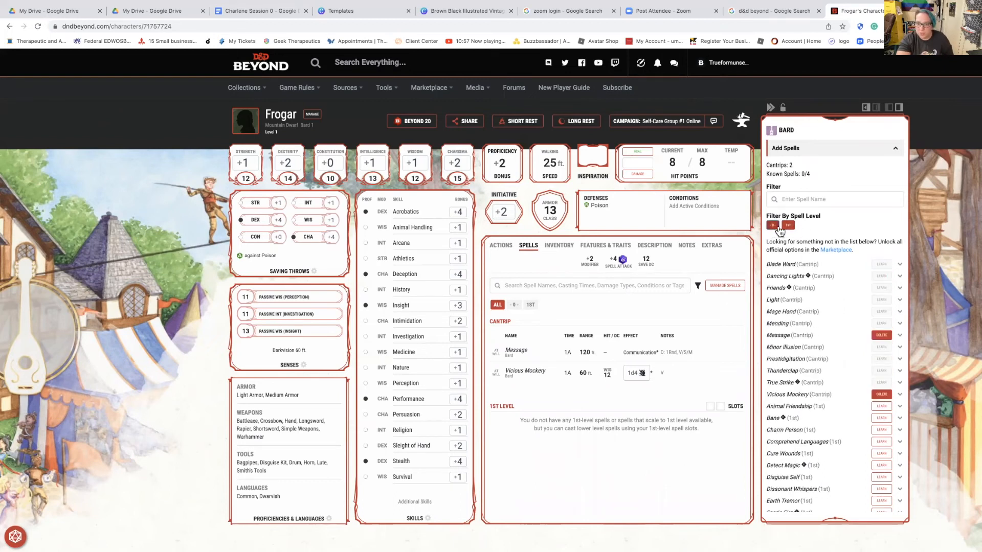
click(774, 227)
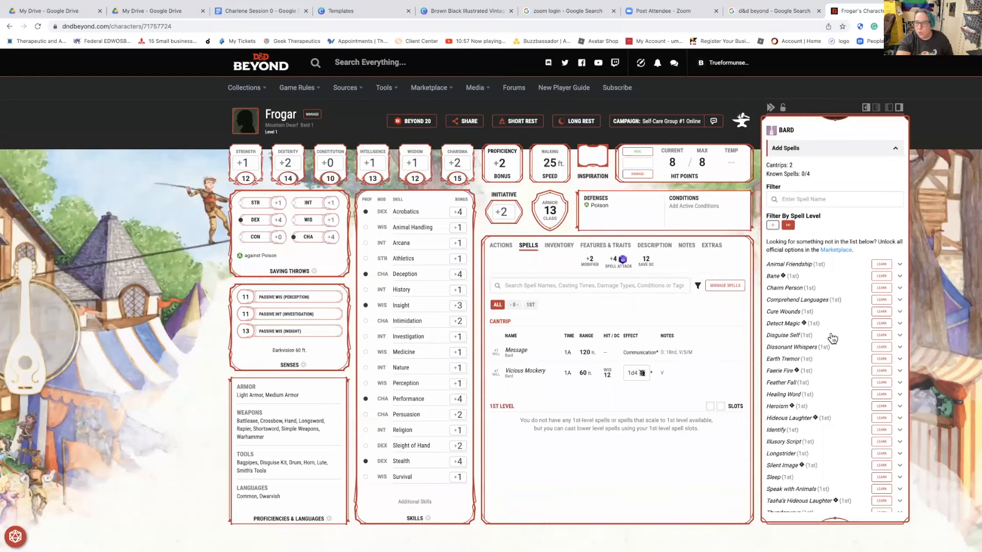
click(872, 338)
scroll(839, 355, down, 1)
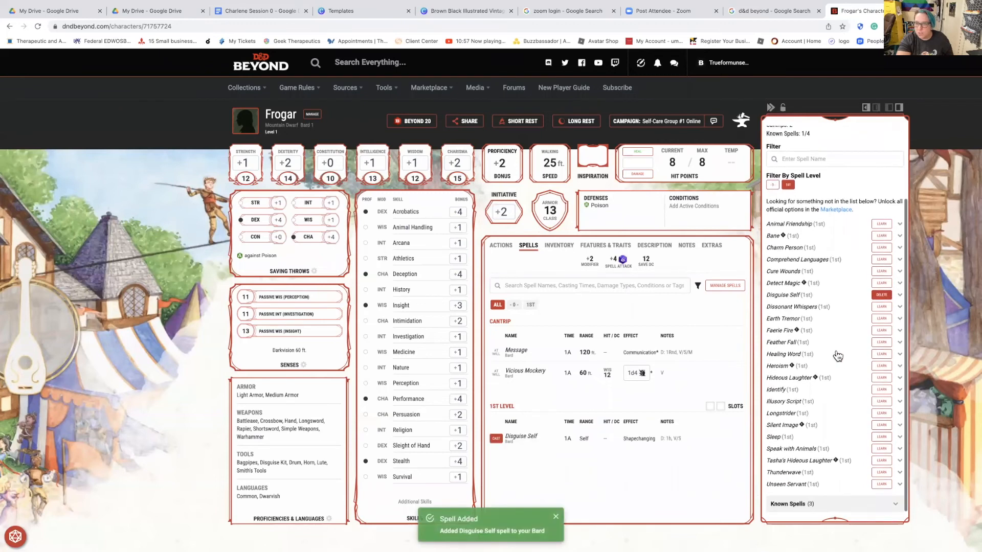
click(885, 343)
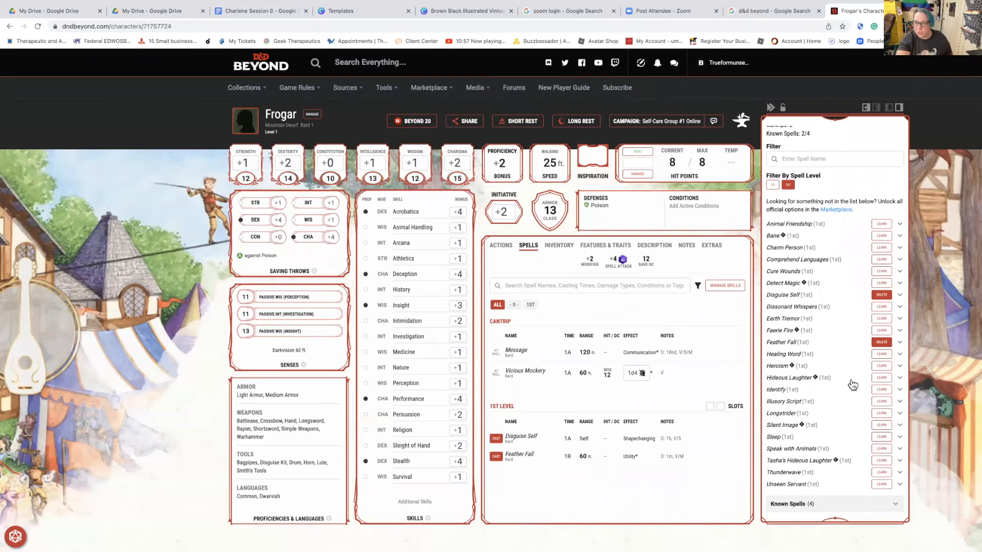
Learn the 1st-level spells Tasha's Hideous Laughter and Charm Person
scroll(846, 398, down, 1)
scroll(847, 398, down, 1)
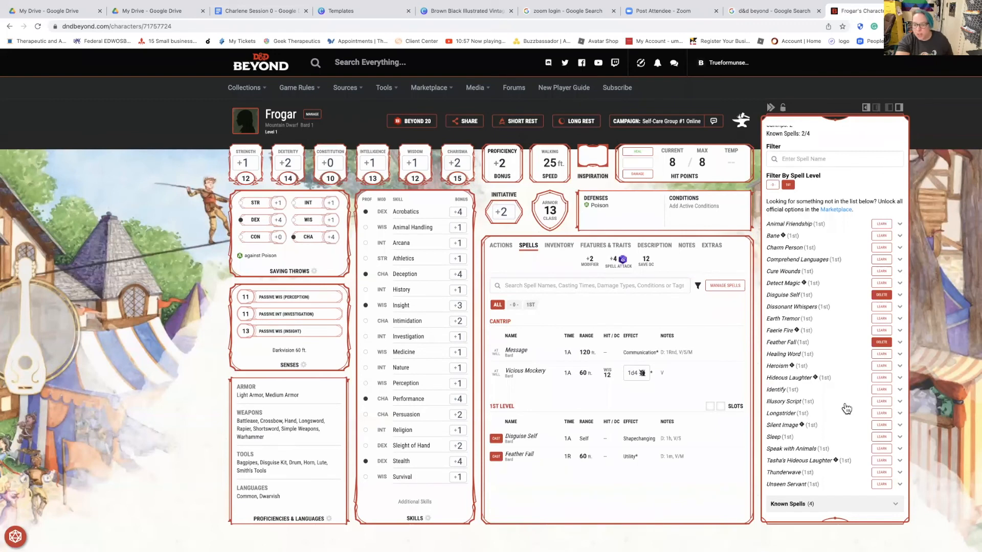
click(881, 460)
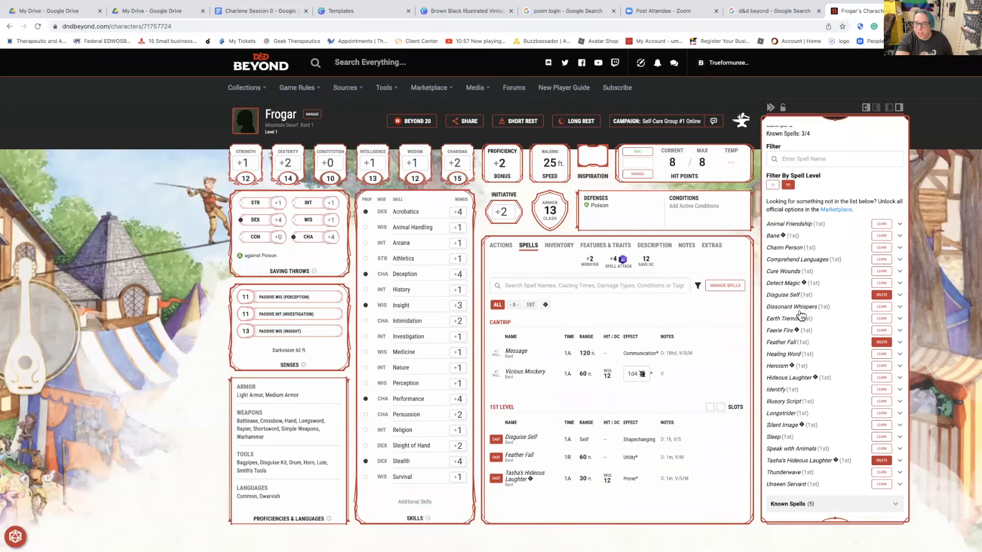
click(881, 247)
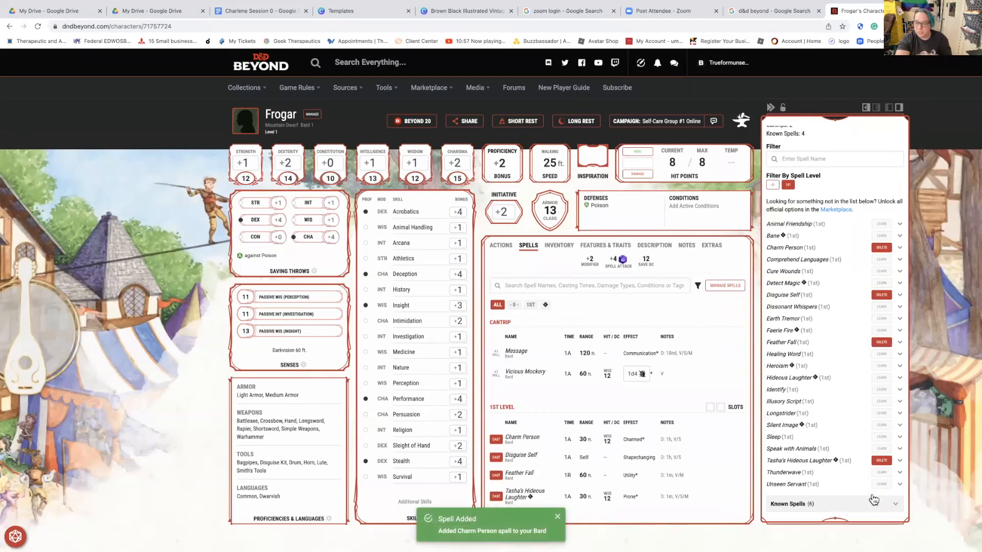
Read the full description of Tasha's Hideous Laughter in the available spells, then collapse it
click(901, 463)
scroll(846, 489, down, 3)
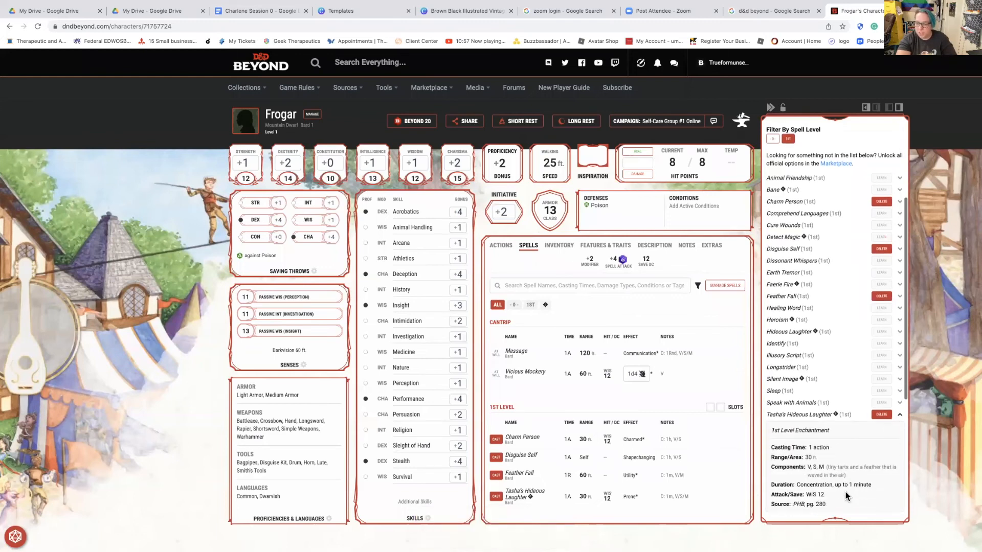
scroll(846, 491, down, 3)
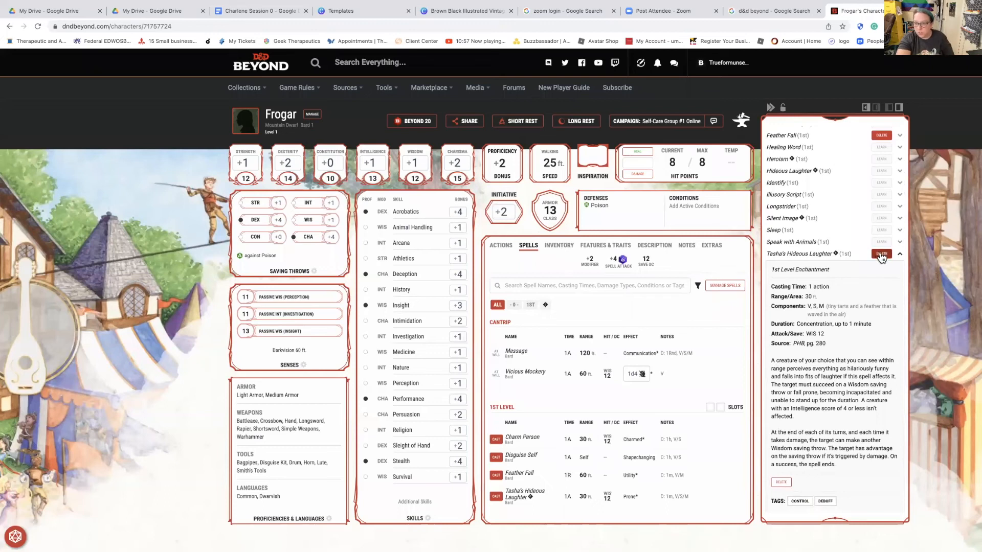
scroll(868, 358, down, 1)
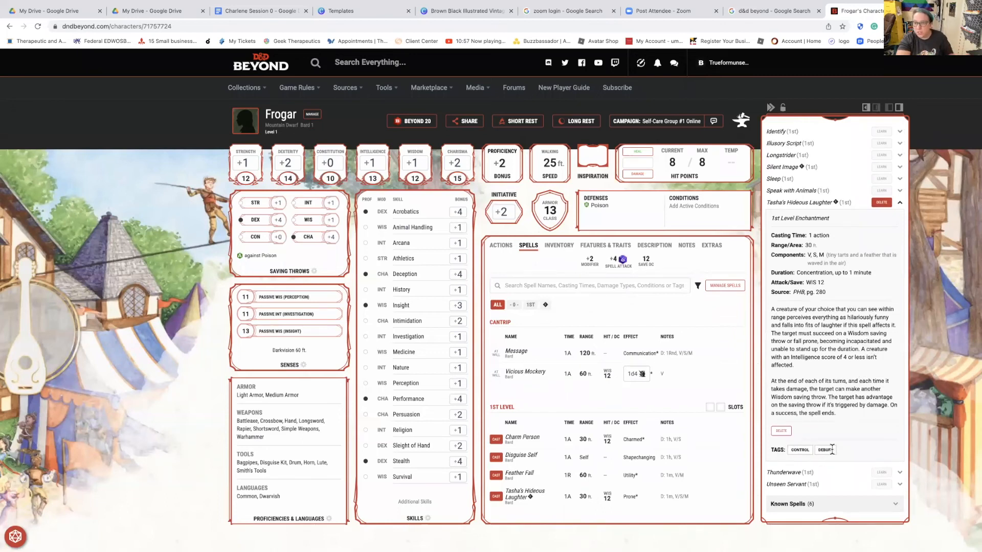
scroll(834, 451, up, 2)
scroll(834, 450, down, 2)
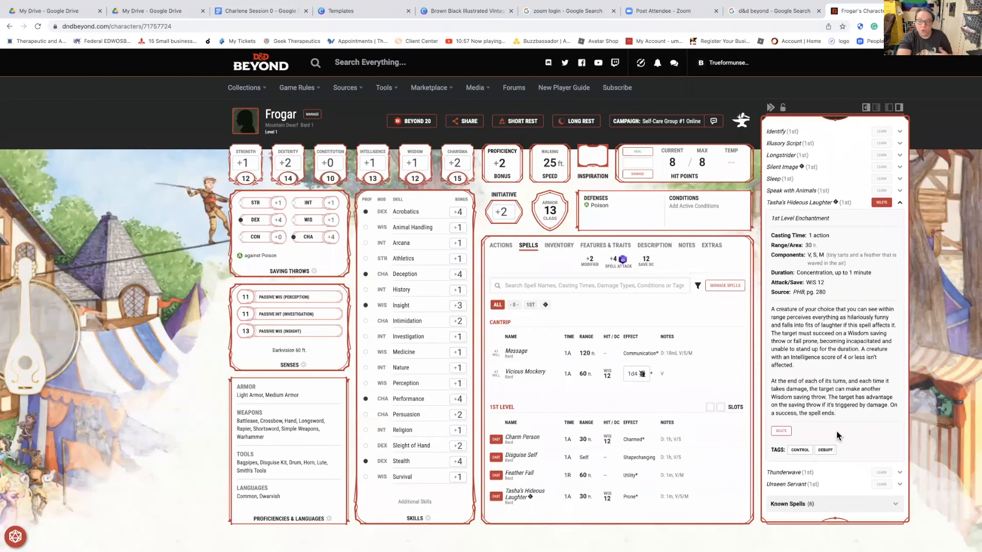
scroll(836, 432, up, 1)
scroll(836, 431, up, 2)
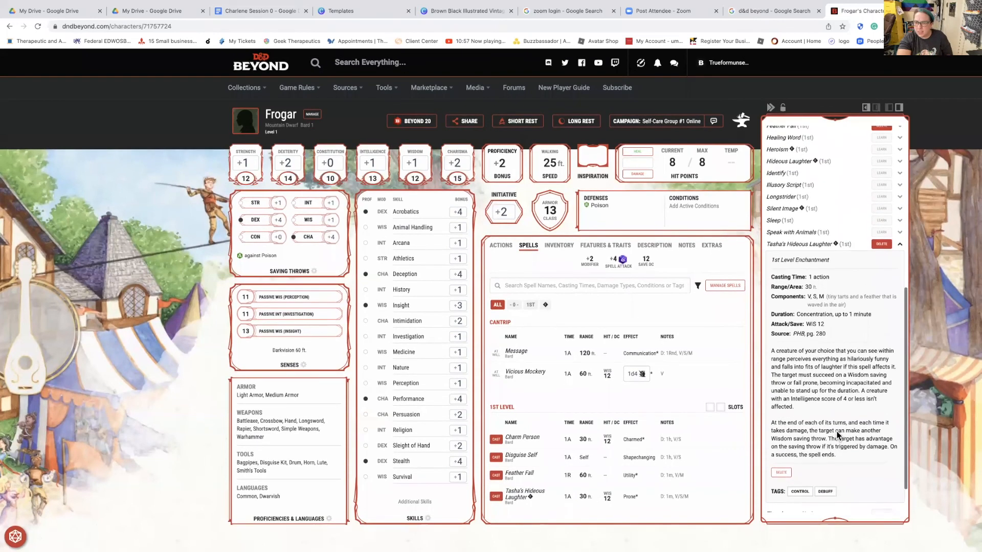
scroll(837, 434, up, 1)
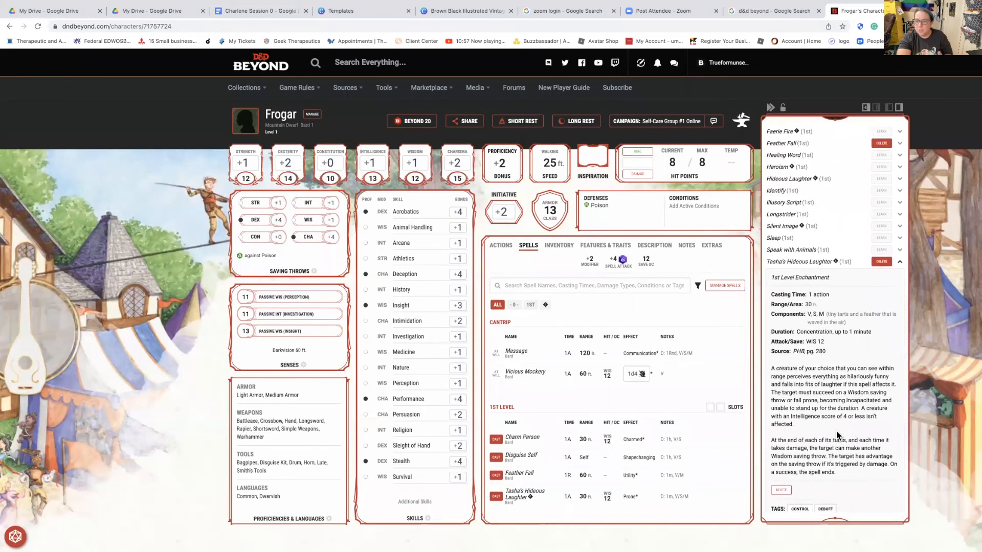
scroll(837, 433, up, 5)
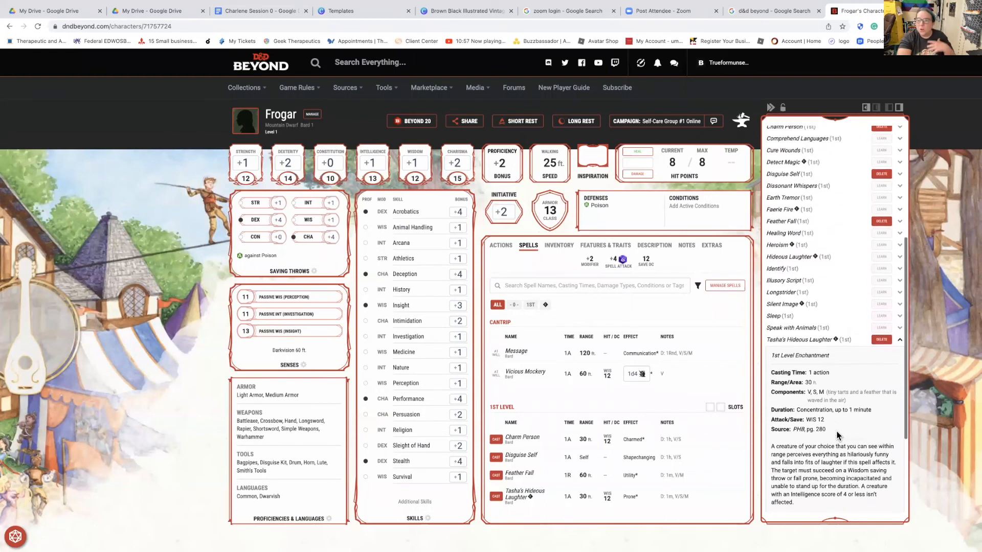
scroll(879, 389, up, 1)
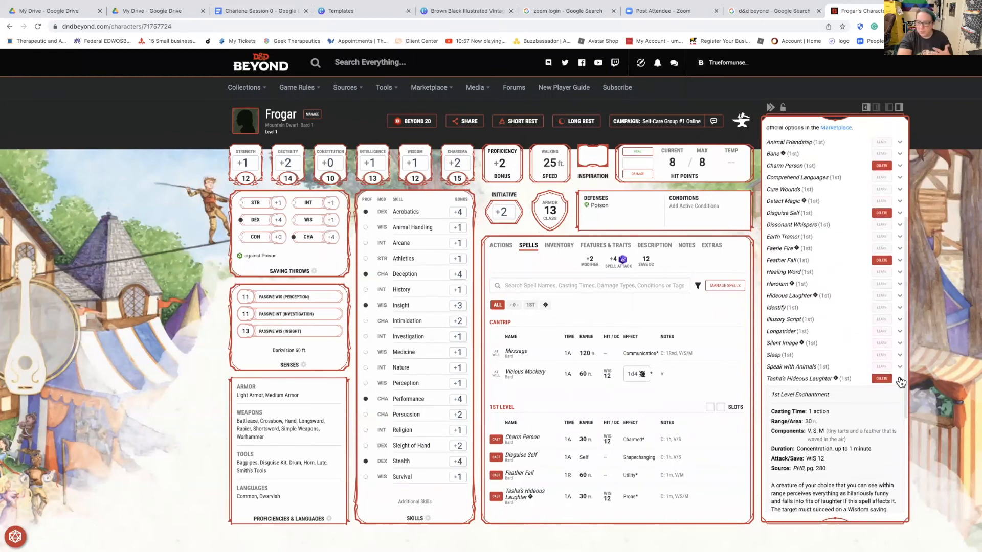
click(899, 379)
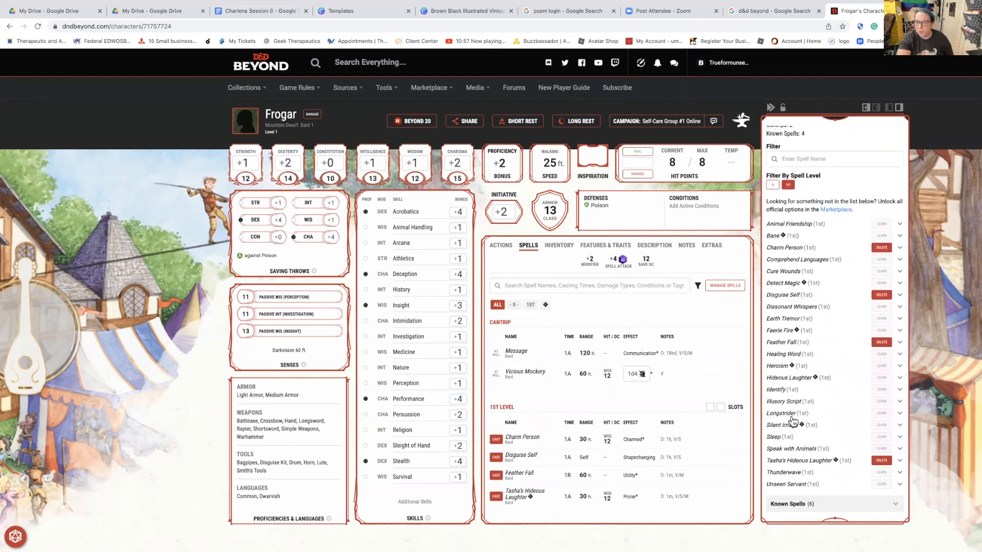
Look over the details of Earth Tremor, Dissonant Whispers and Disguise Self, then close spell management
scroll(793, 419, up, 4)
click(869, 397)
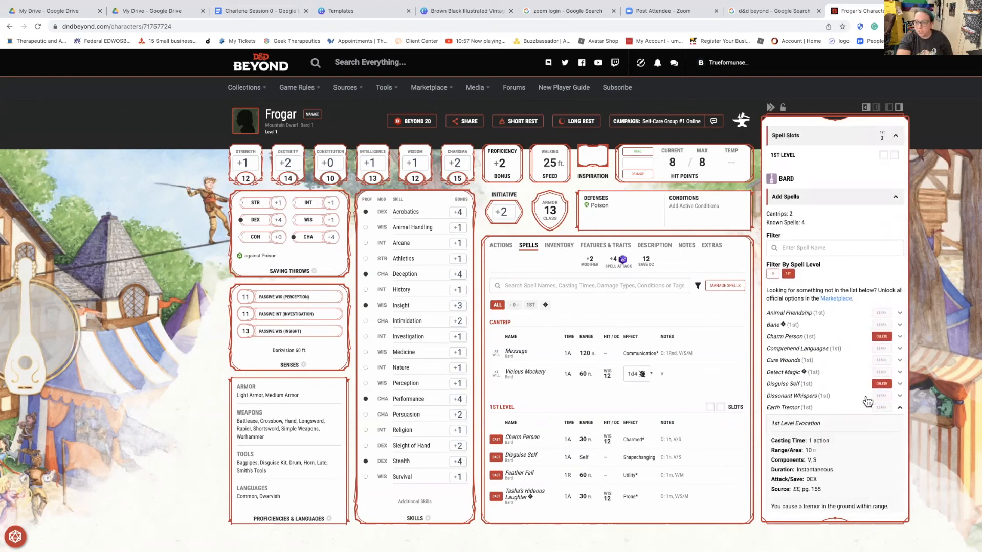
click(823, 383)
scroll(822, 380, down, 3)
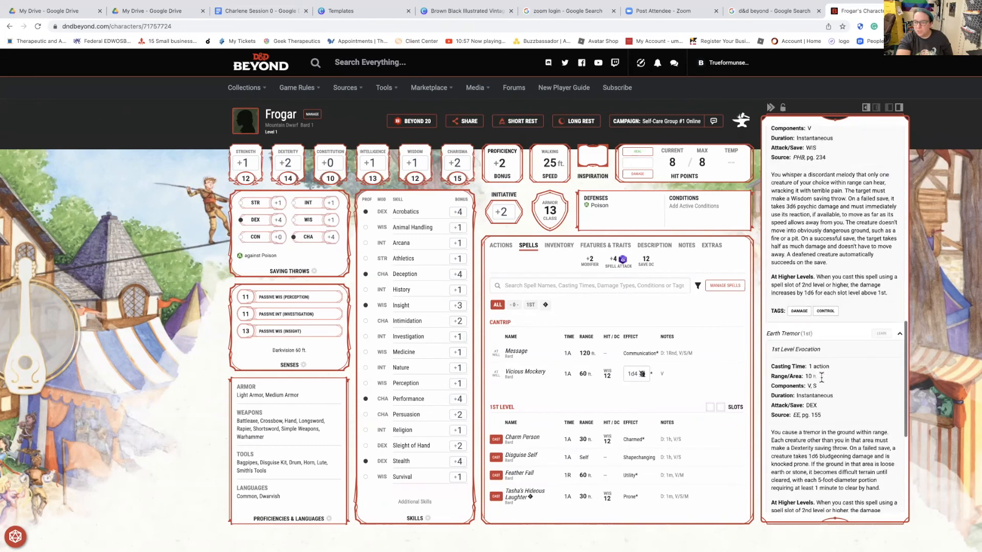
scroll(821, 377, up, 8)
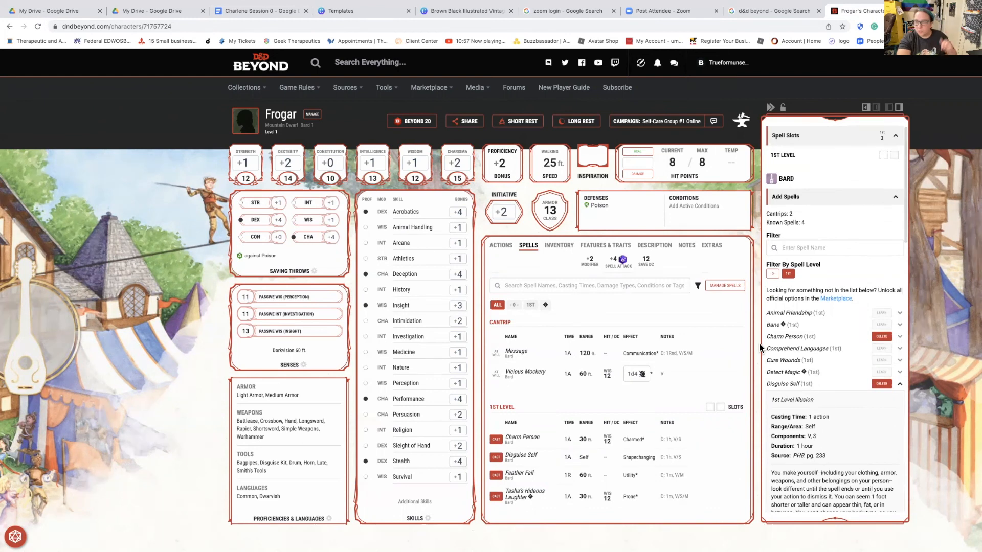
click(751, 364)
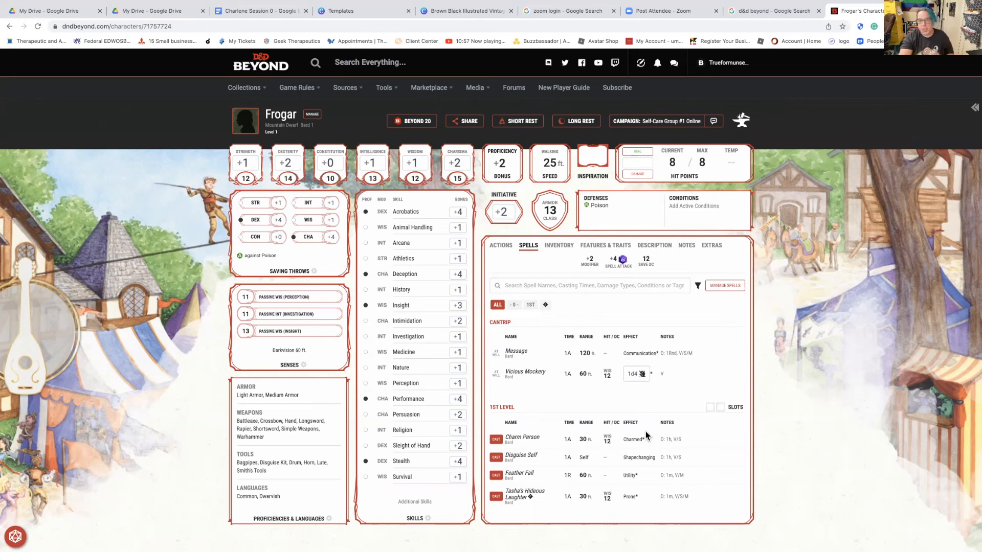
Look over the character's complete list of actions, including attacks, bonus actions and reactions
click(501, 246)
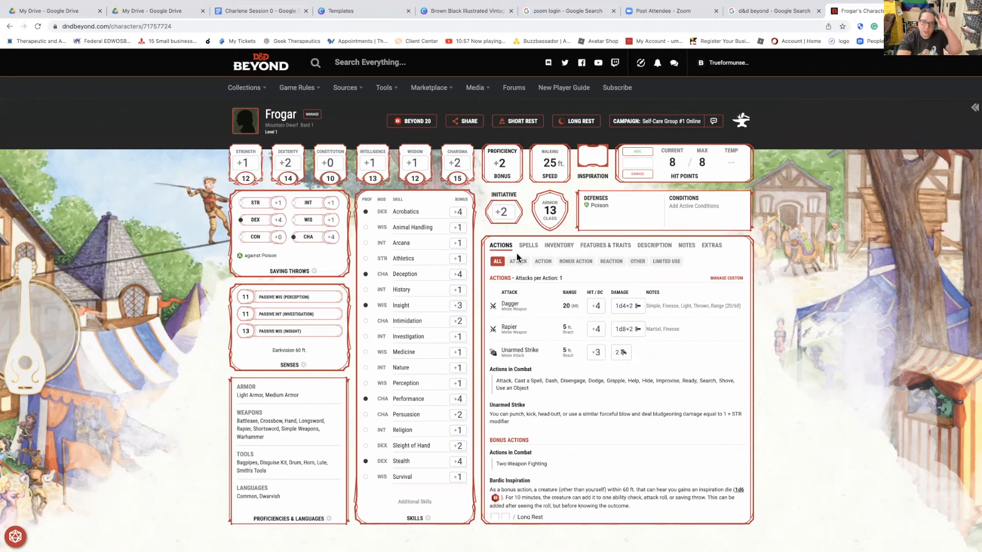
scroll(606, 370, down, 2)
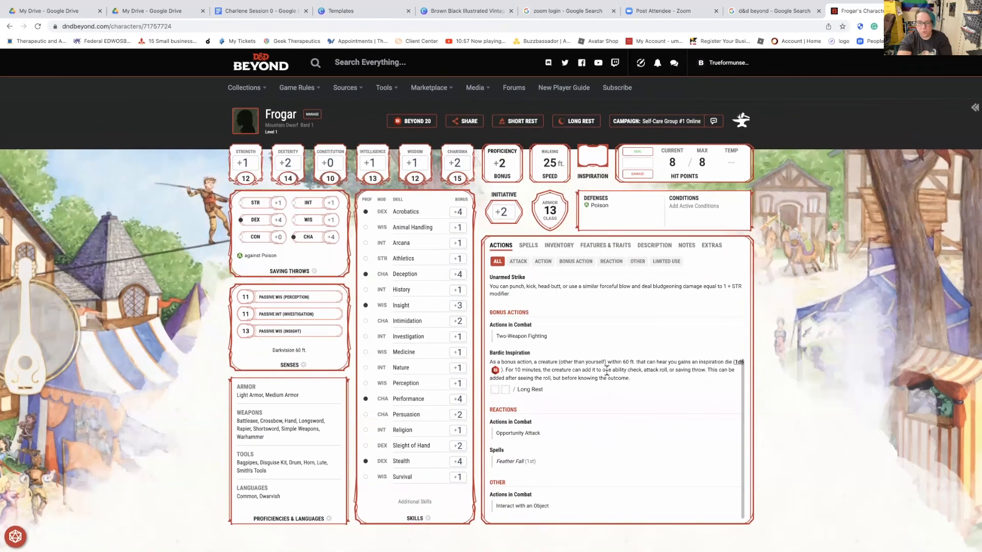
scroll(607, 372, up, 2)
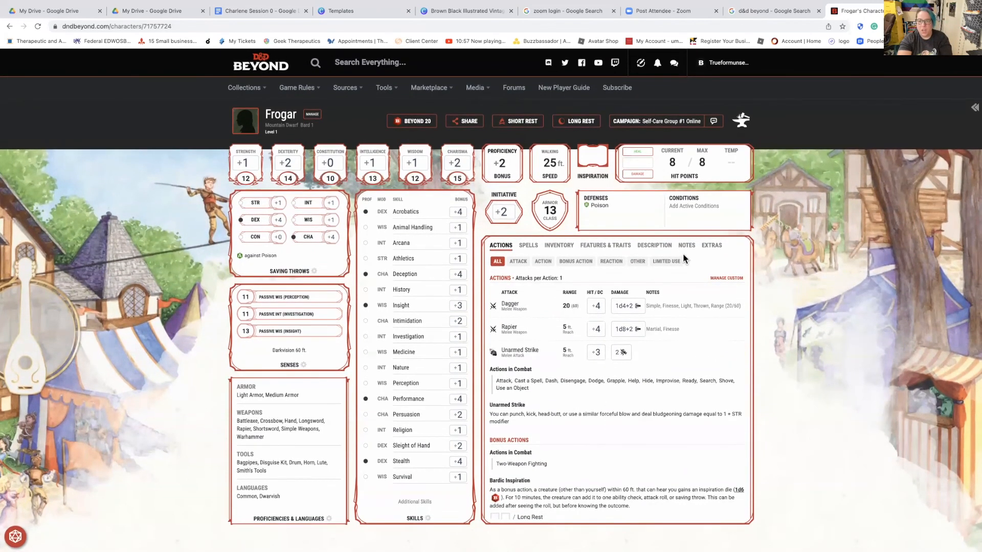
Examine the actions by category: attack, action, bonus action, reaction, other and limited use
click(518, 261)
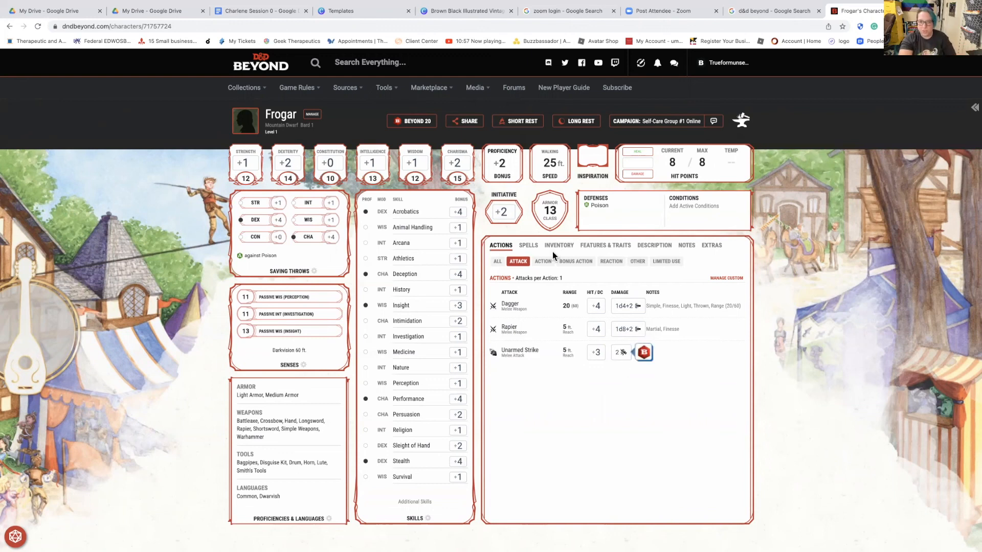
click(544, 261)
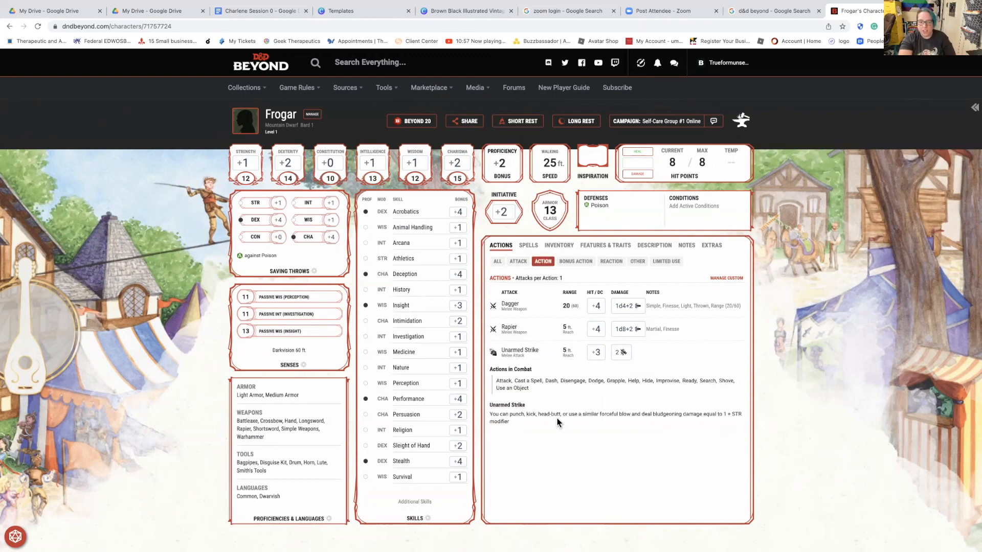
click(583, 263)
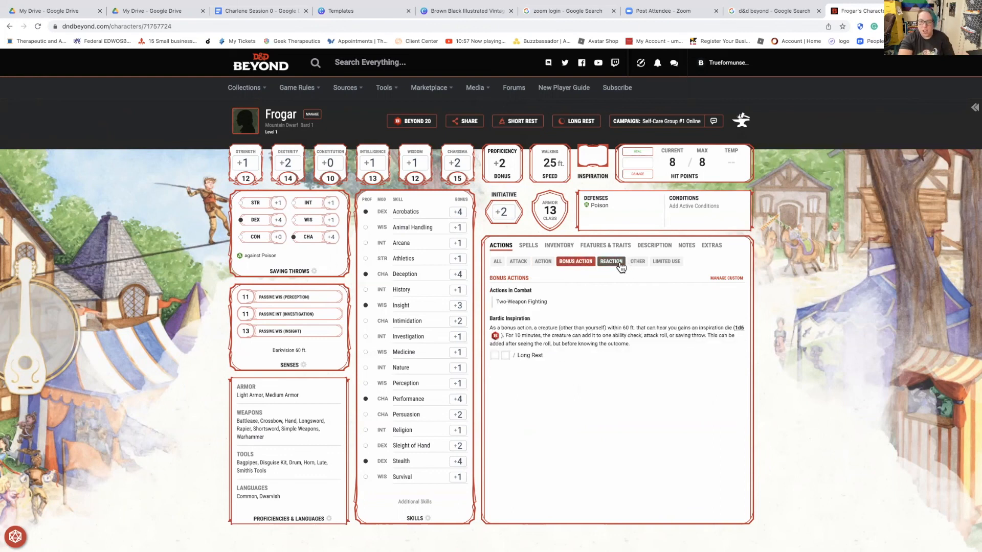
click(615, 266)
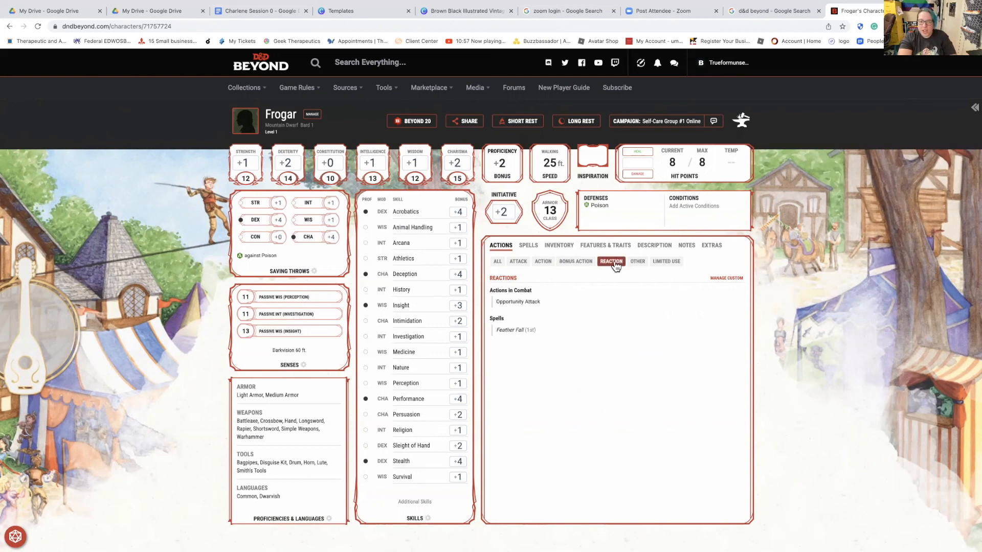
click(638, 261)
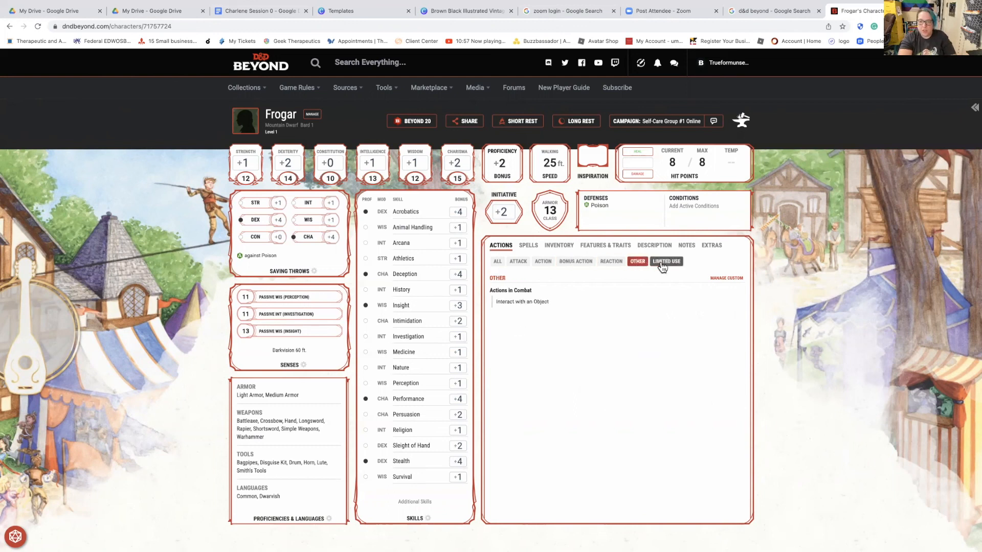
click(666, 261)
Glance at the spells and inventory, and read through the character's class features and racial traits
click(534, 248)
click(559, 246)
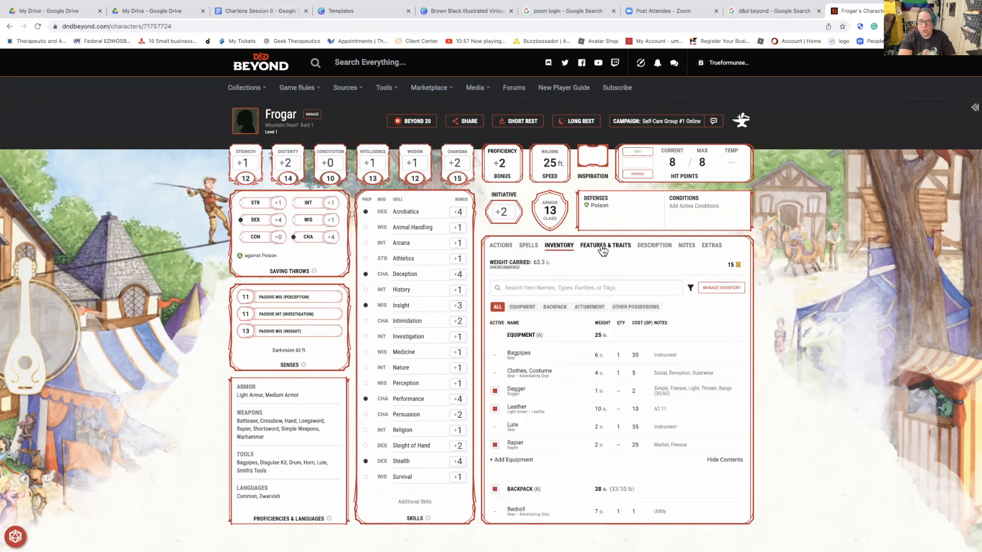
click(603, 249)
scroll(638, 360, down, 1)
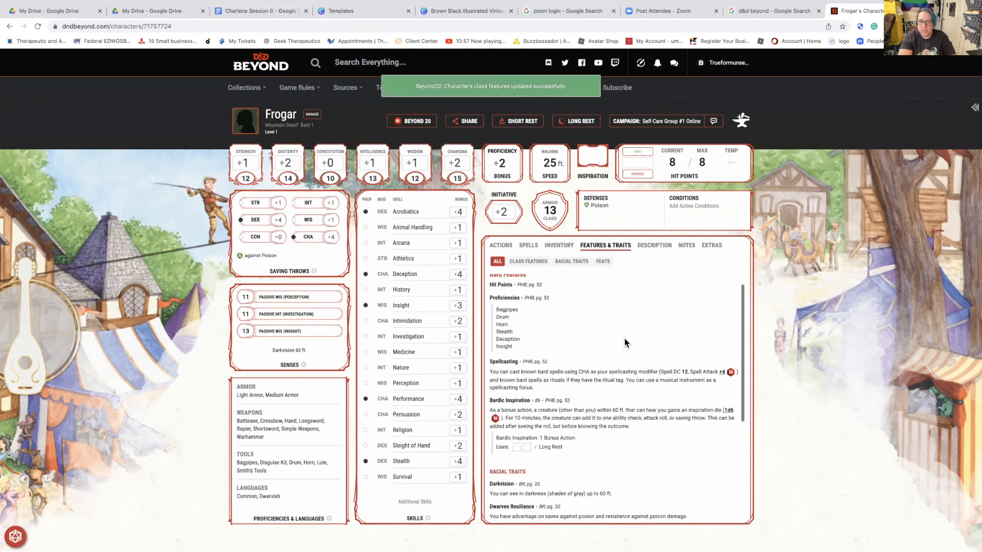
Return to the inventory, check the skill bonuses, and look through the equipment, backpack, attunement and other possessions
click(559, 246)
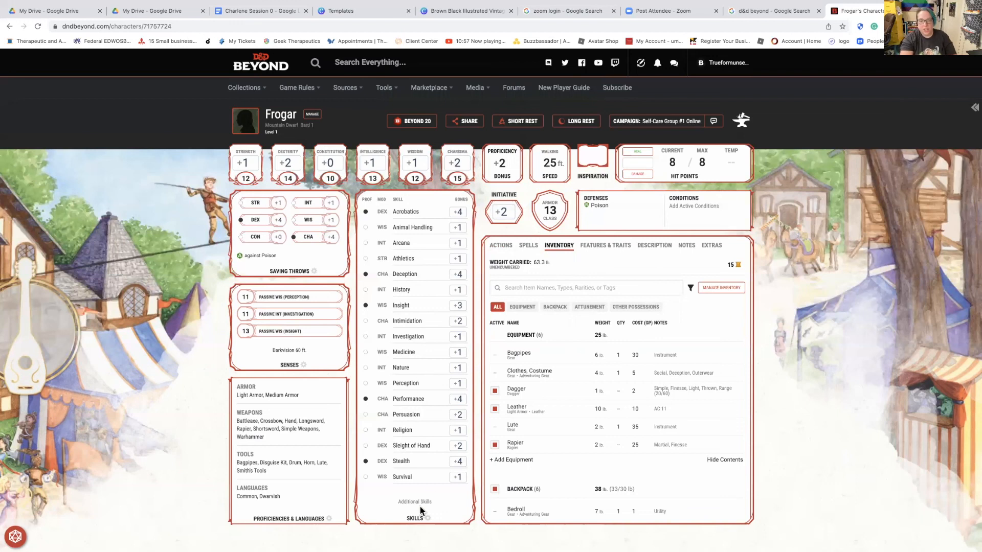
mouse_move(420, 215)
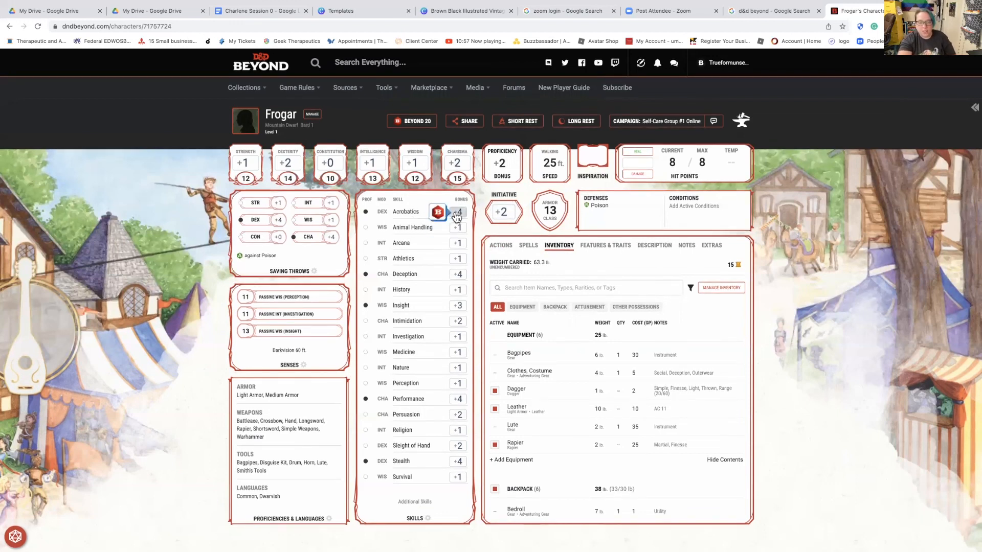
mouse_move(457, 277)
mouse_move(460, 326)
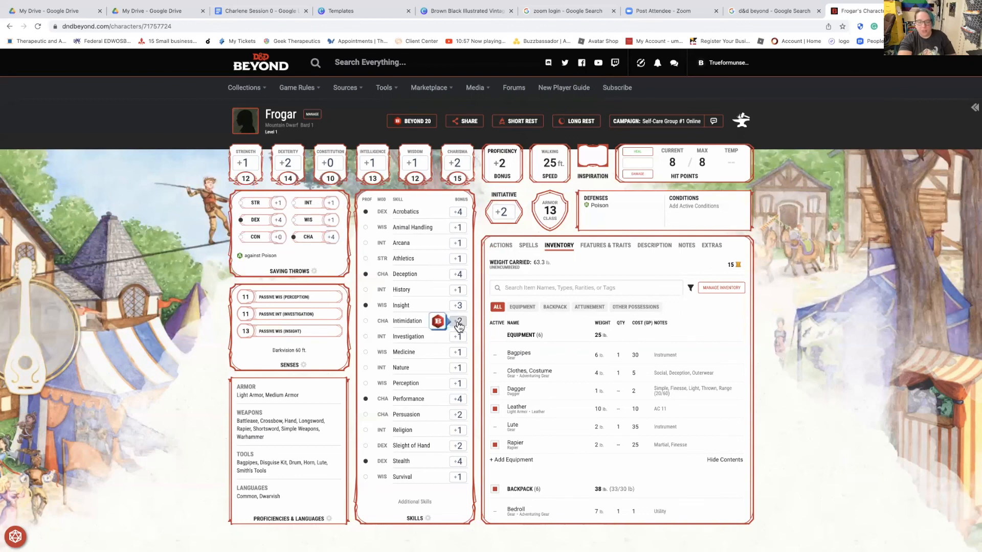
scroll(670, 353, down, 2)
scroll(671, 354, down, 3)
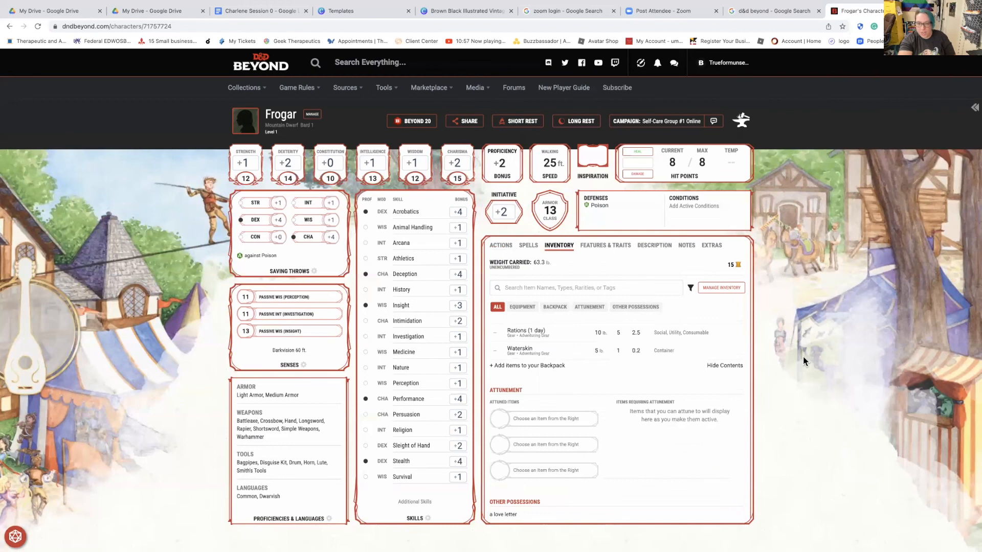
scroll(736, 357, up, 5)
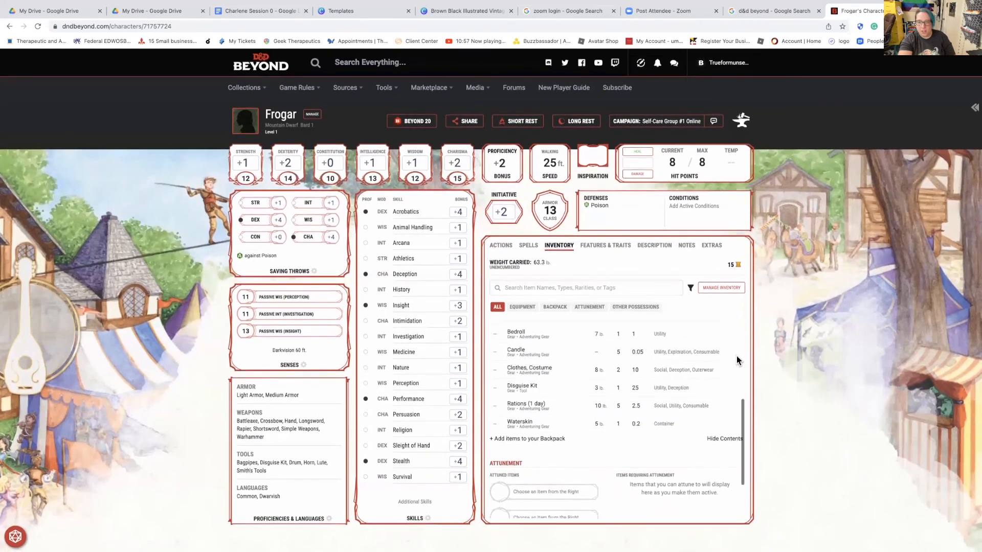